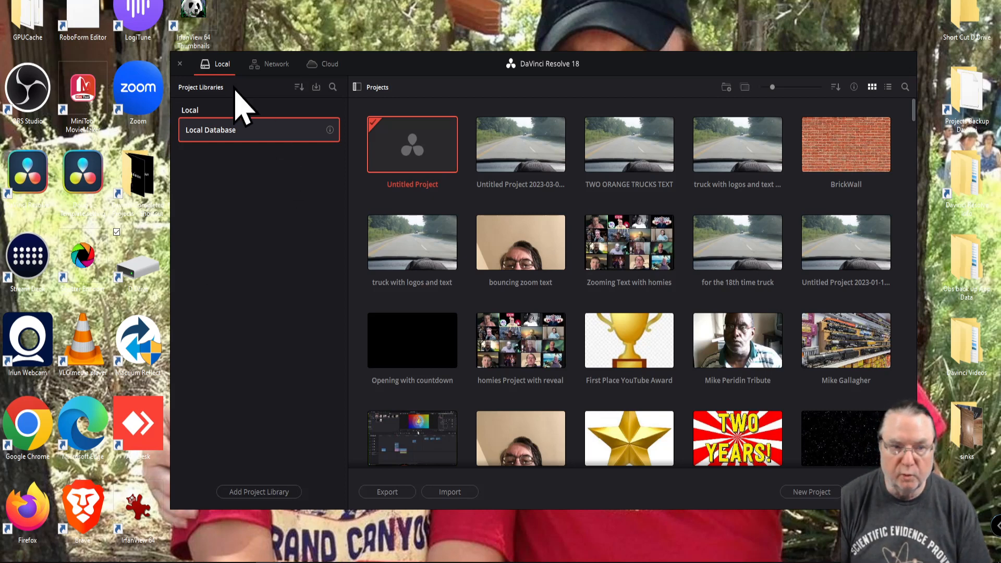
# View the node-graph photo IMG_1958.JPG in the Daily Davinci Data folder, enlarging the folder window first and putting it away when done.
pyautogui.click(179, 65)
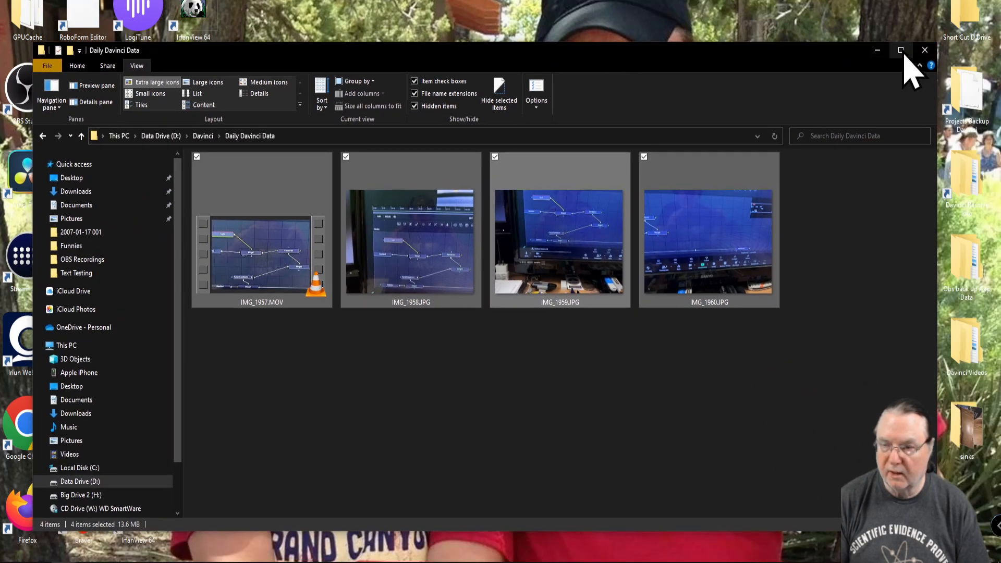
pyautogui.click(900, 49)
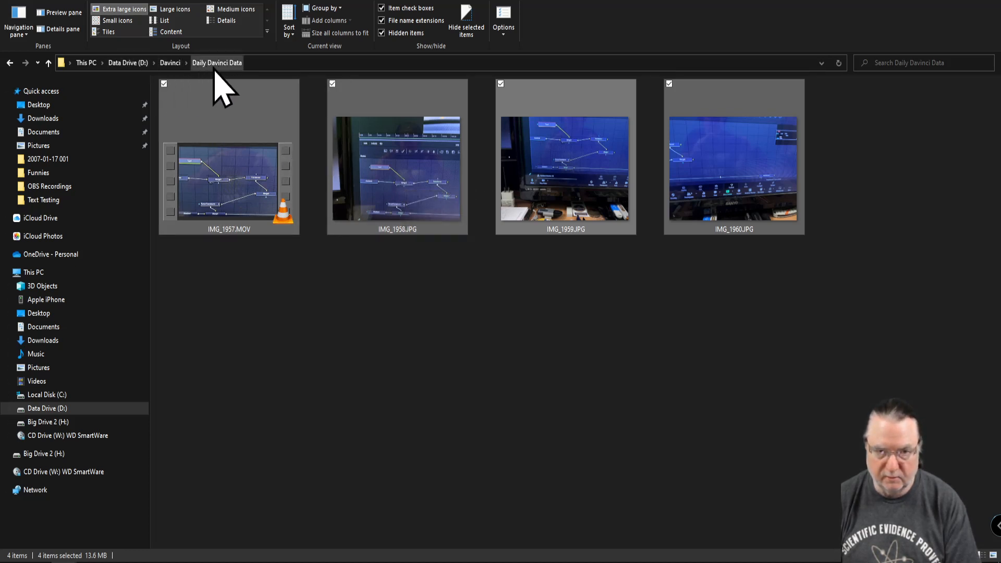
pyautogui.doubleClick(397, 190)
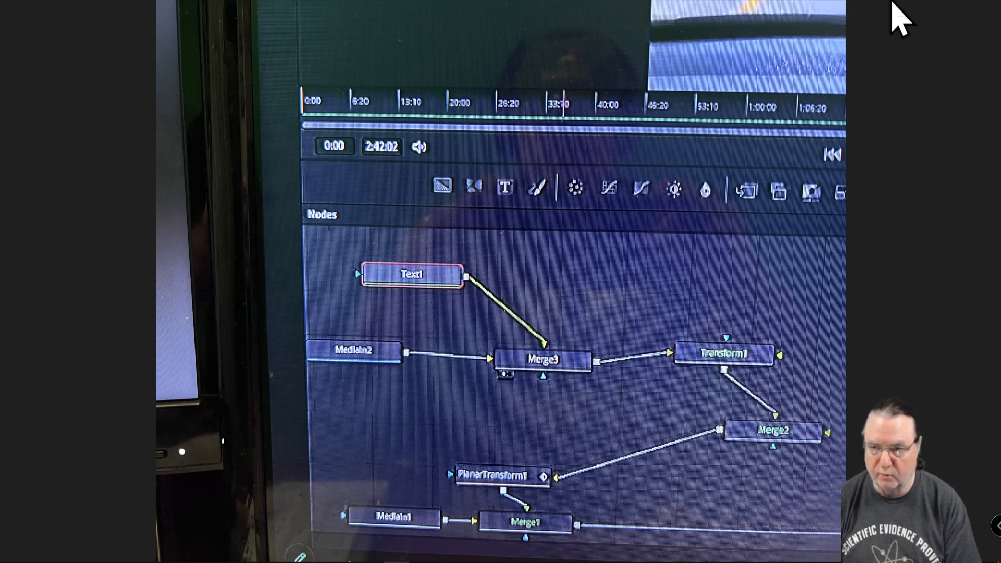
pyautogui.click(994, 9)
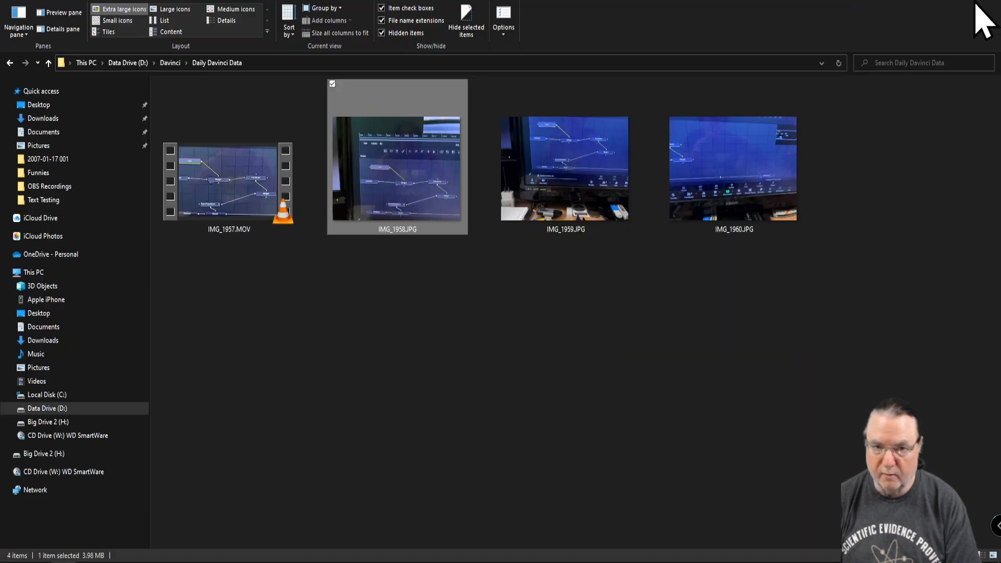
pyautogui.click(883, 1)
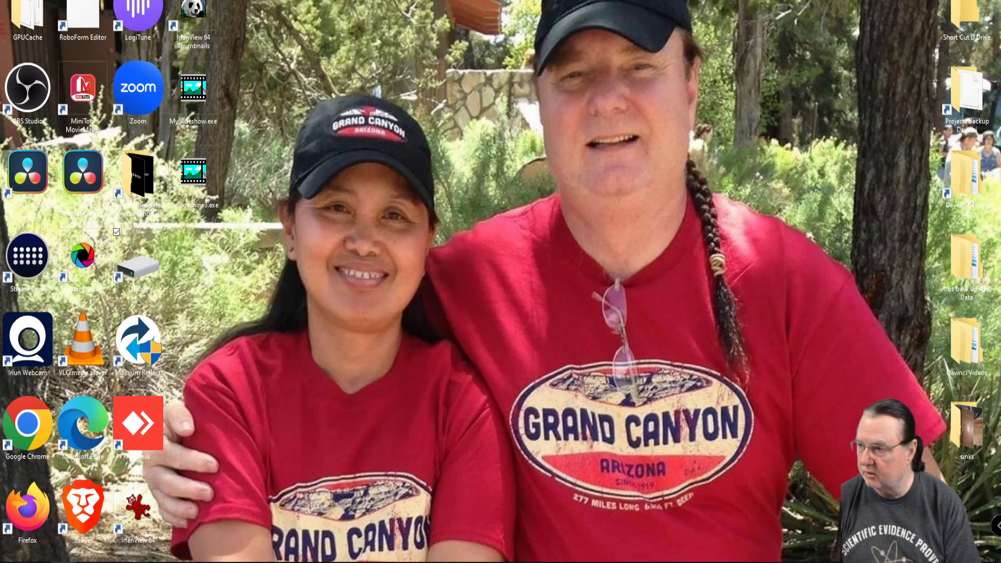
# Switch to the This PC window, enlarge it, and search the whole computer for .mp4 files.
pyautogui.hotkey('alt', 'Tab')
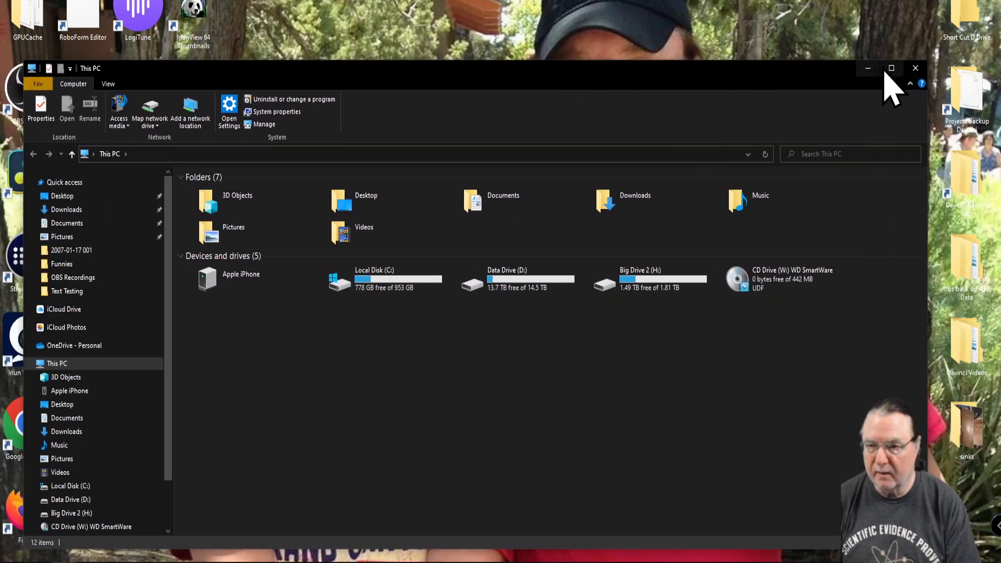
pyautogui.click(891, 69)
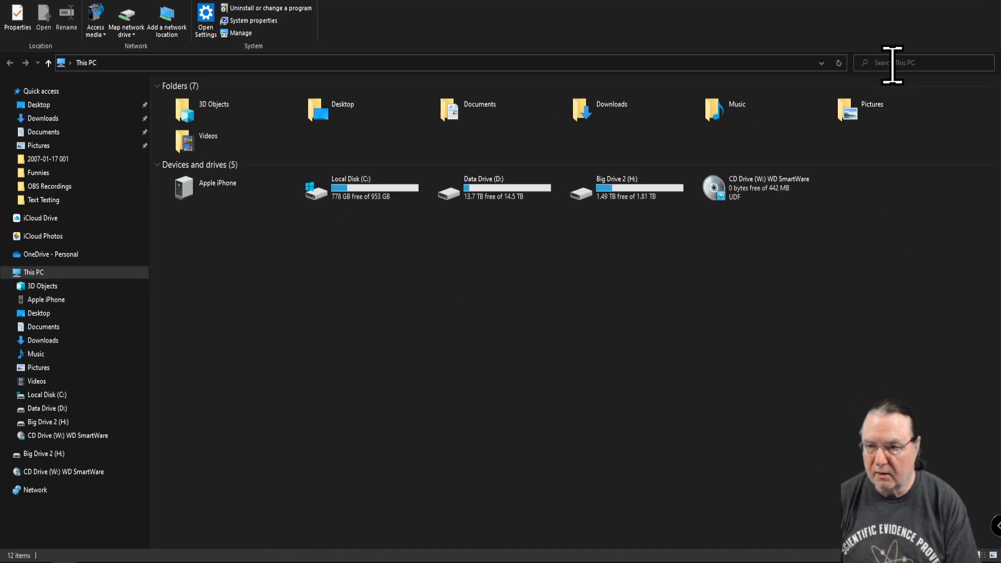
pyautogui.click(894, 65)
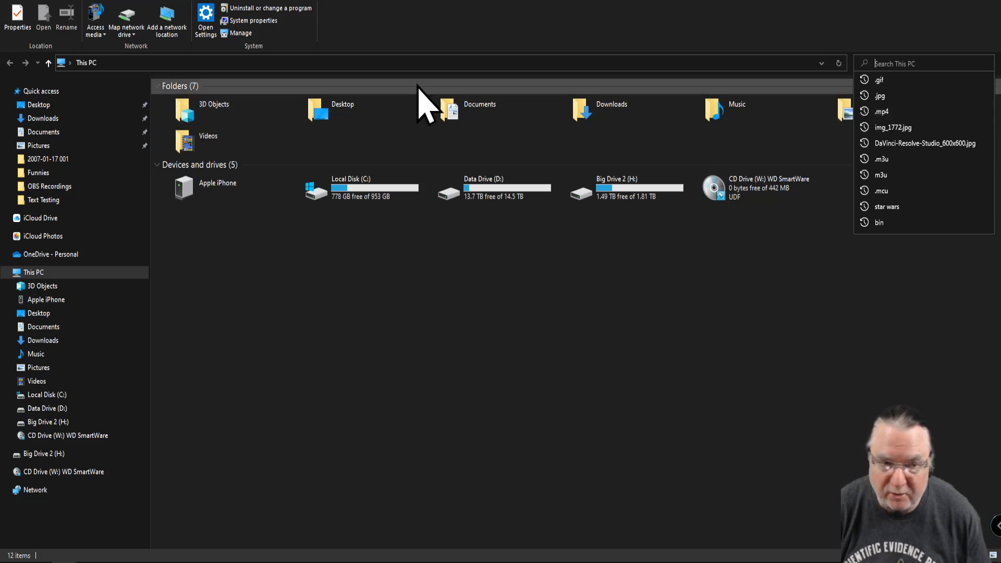
pyautogui.click(878, 112)
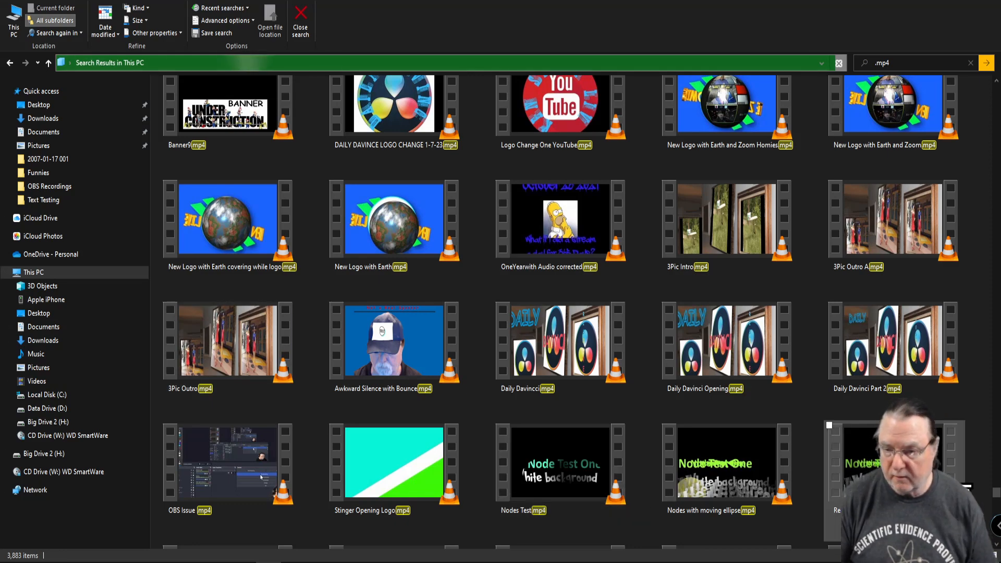
# Look through the .mp4 thumbnails across the search results while the search is still running, checking logo, truck and text-effect videos.
pyautogui.moveTo(995, 508); pyautogui.dragTo(996, 485)
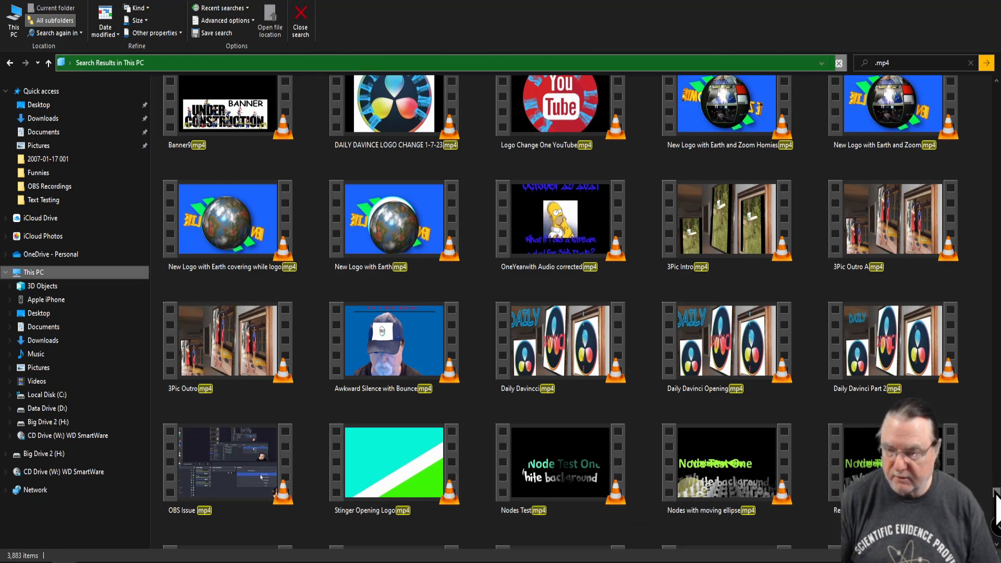
pyautogui.scroll(5, 997, 484)
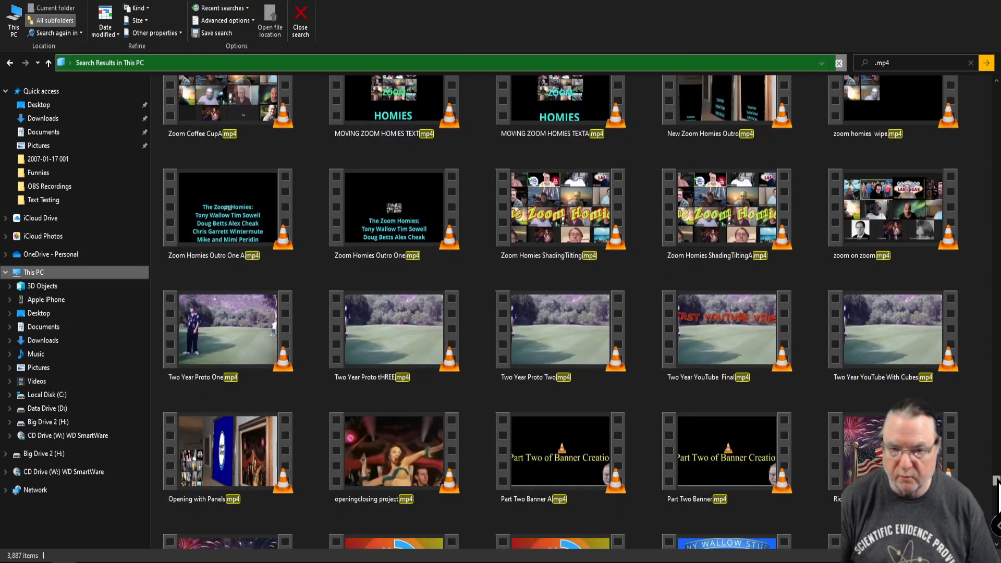
pyautogui.moveTo(997, 482); pyautogui.dragTo(997, 462)
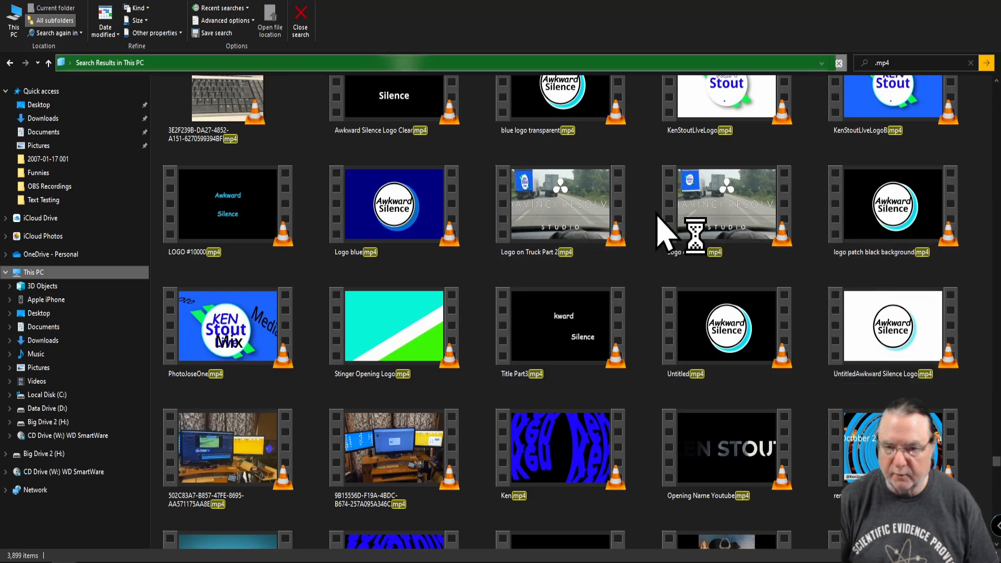
pyautogui.moveTo(997, 465); pyautogui.dragTo(997, 460)
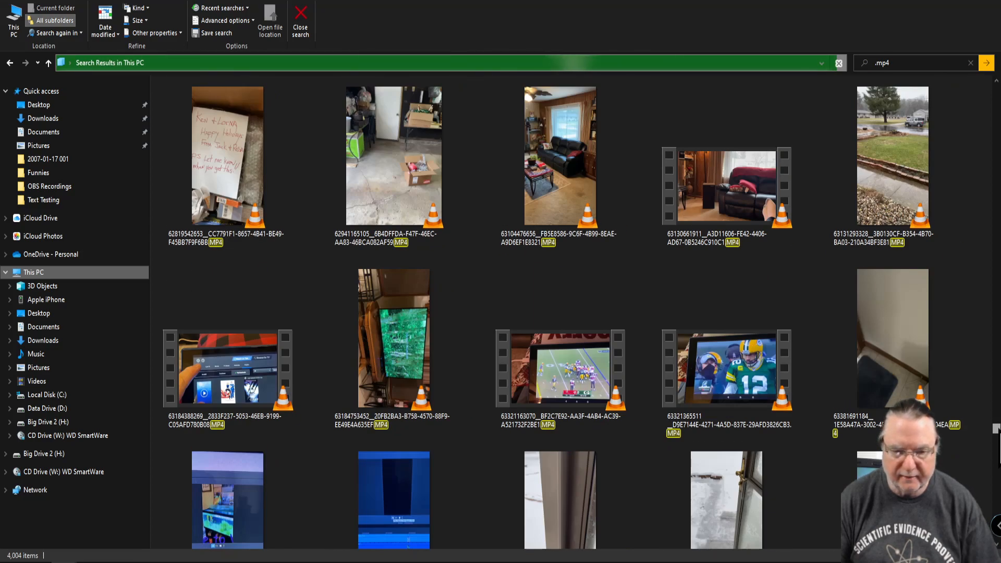
pyautogui.scroll(-5, 573, 313)
pyautogui.moveTo(997, 430); pyautogui.dragTo(997, 514)
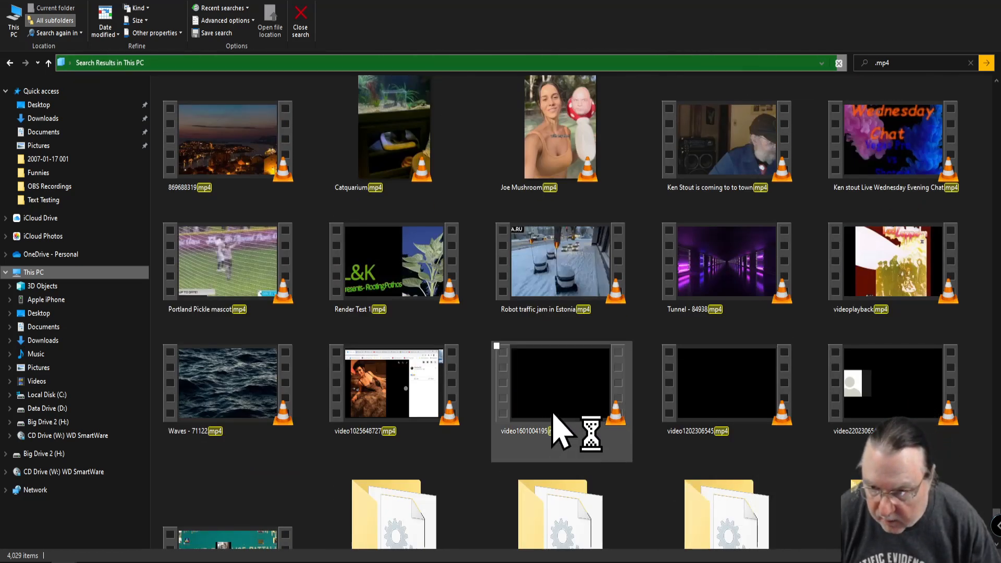
pyautogui.scroll(-2, 698, 386)
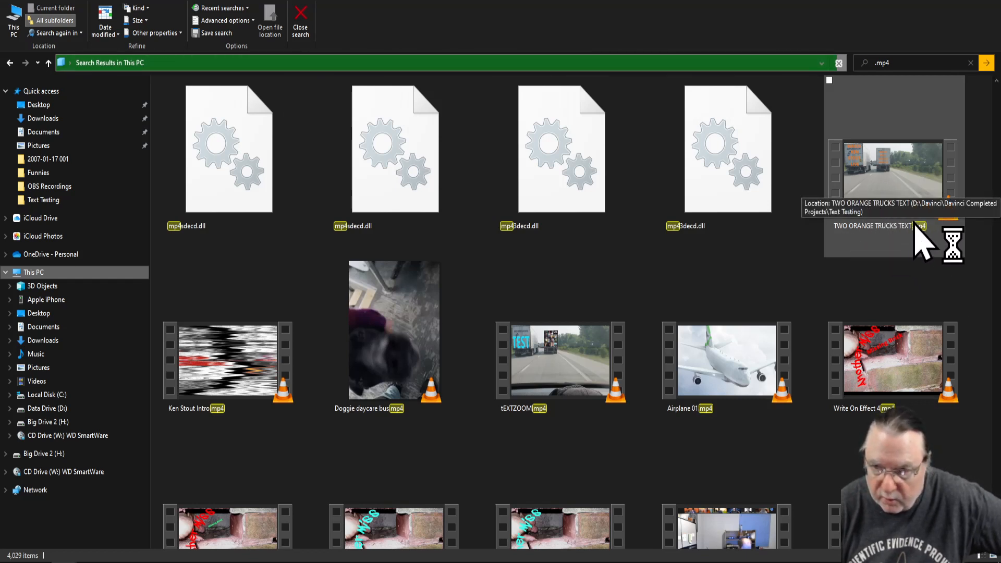
pyautogui.scroll(-1, 836, 265)
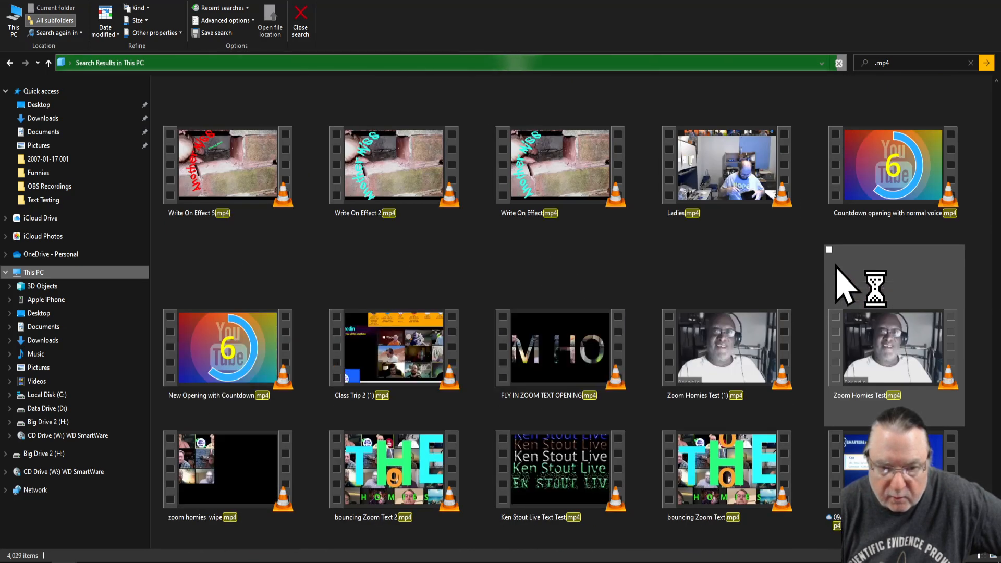
pyautogui.scroll(-5, 836, 266)
pyautogui.scroll(-5, 837, 284)
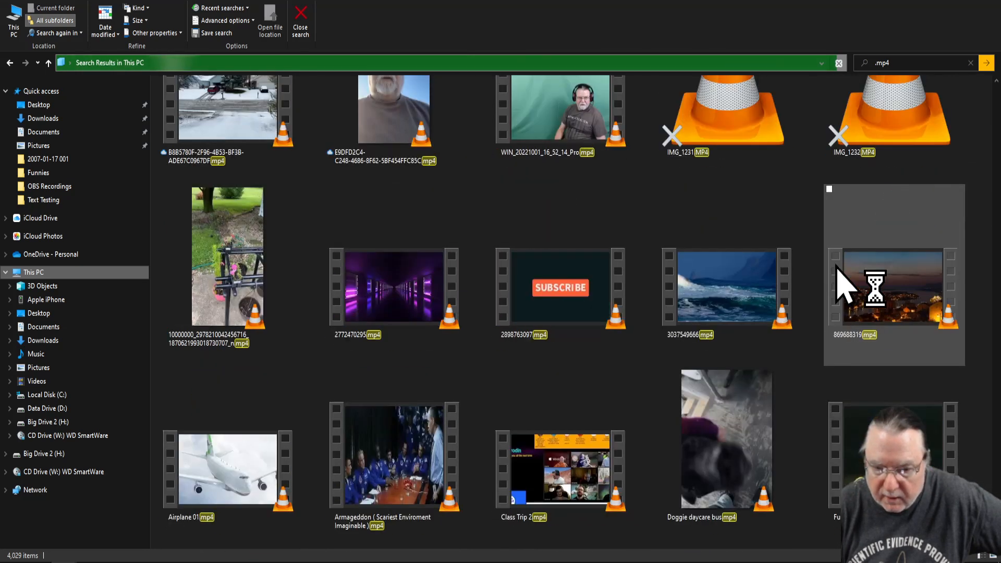
pyautogui.scroll(-3, 837, 284)
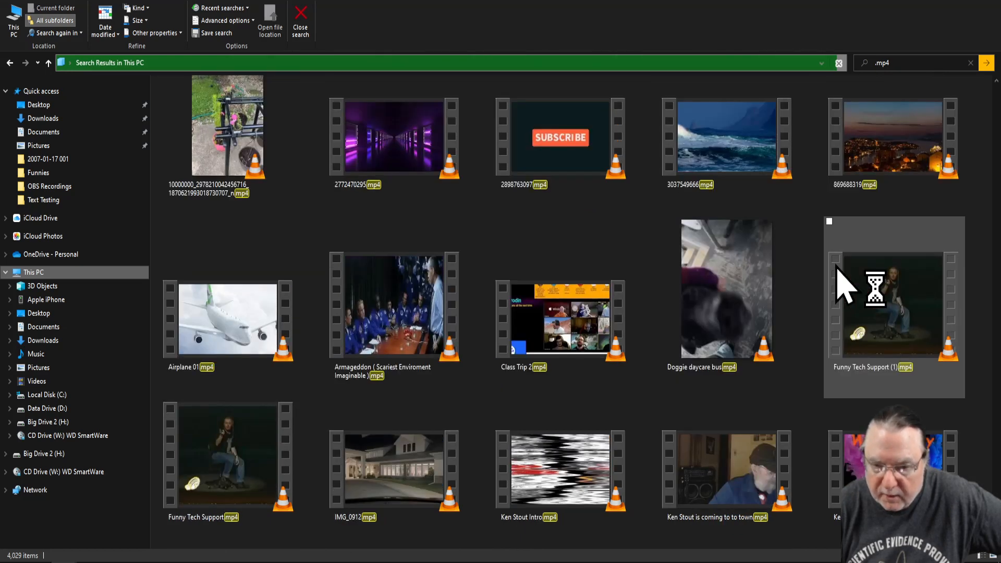
pyautogui.scroll(-10, 840, 286)
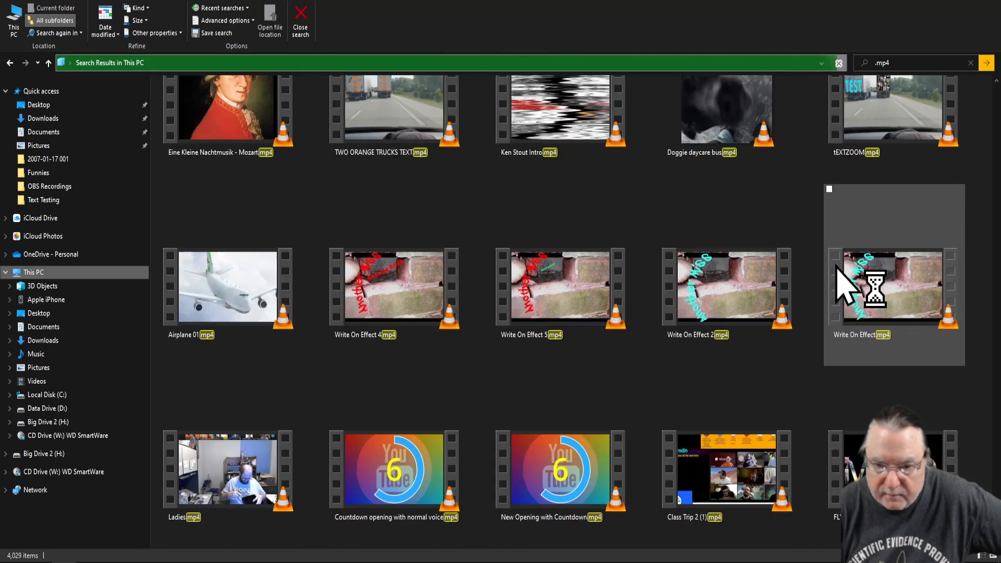
pyautogui.scroll(-4, 841, 286)
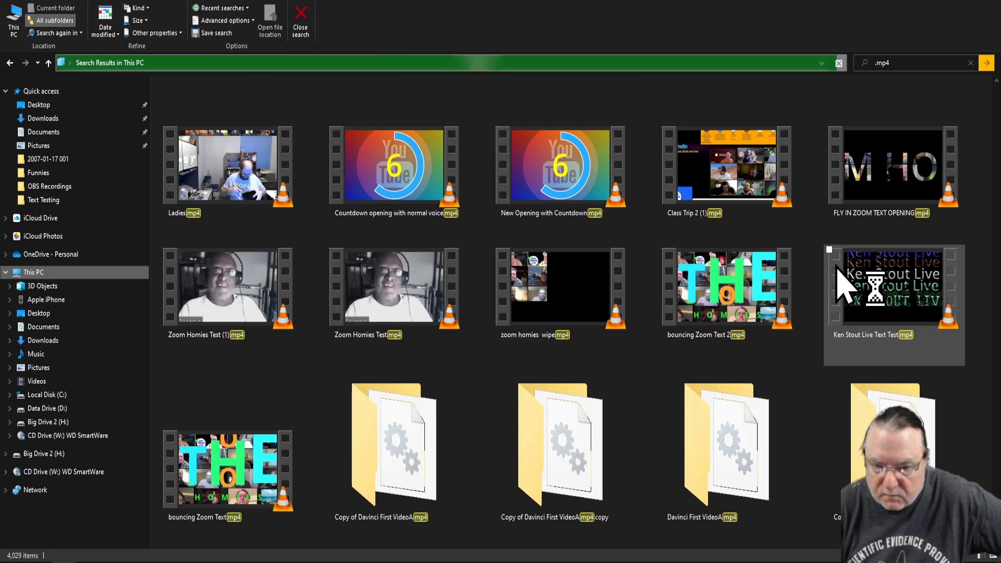
pyautogui.scroll(-5, 840, 285)
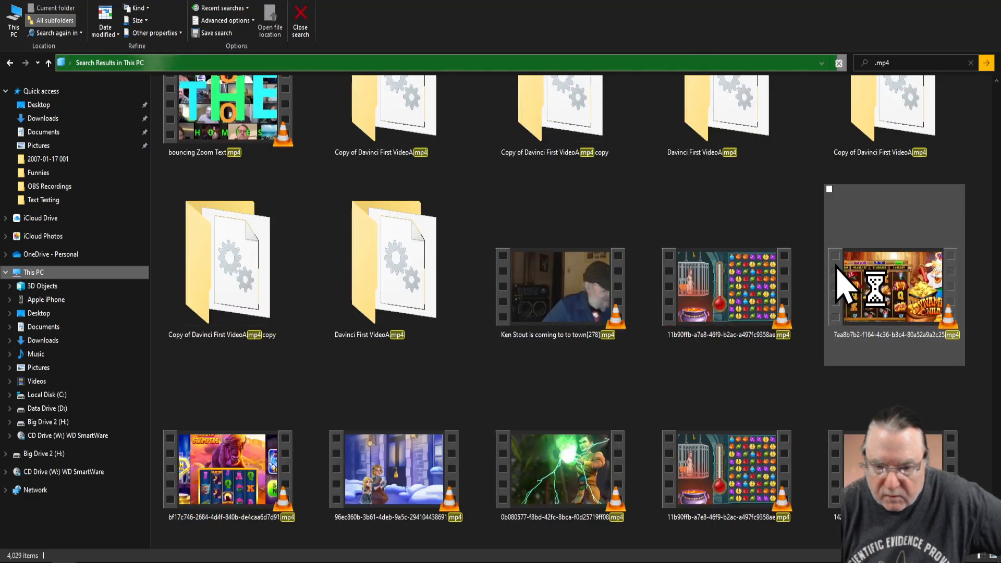
pyautogui.scroll(-5, 841, 286)
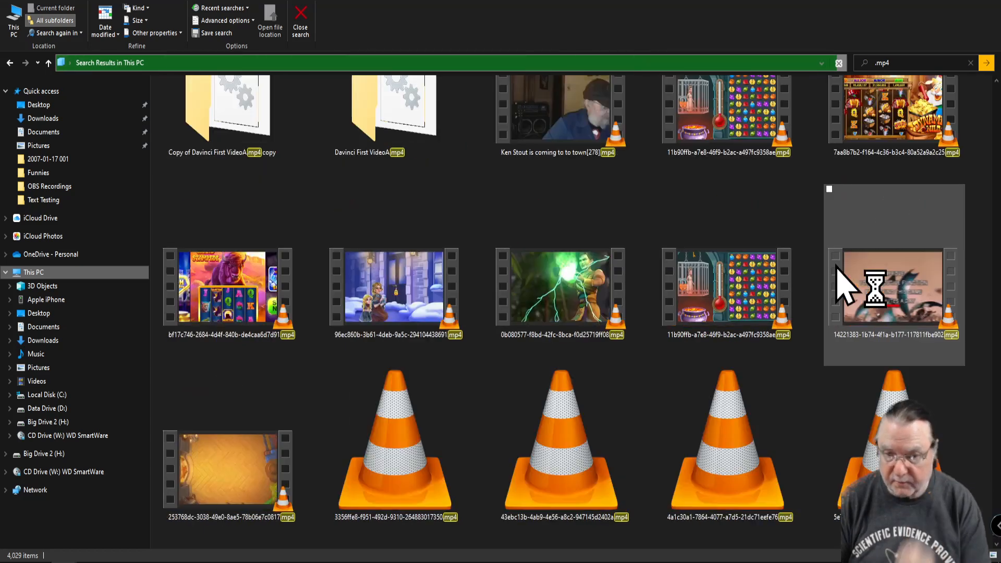
pyautogui.scroll(-5, 844, 287)
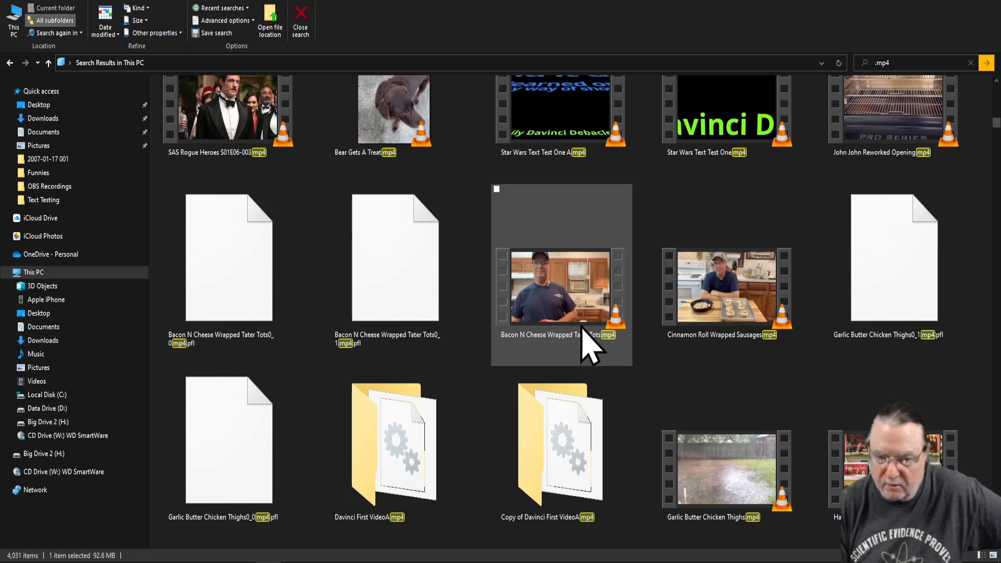
# Examine the .mp4 search result thumbnails beyond the cooking videos, through the map, phone, movie and Halloween clips, looking for road footage.
pyautogui.scroll(-3, 584, 350)
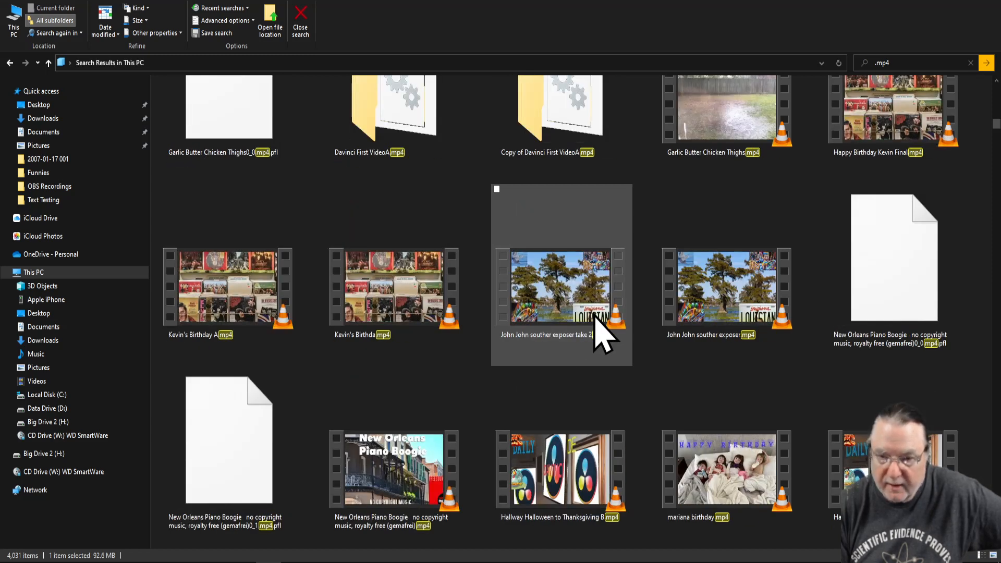
pyautogui.scroll(-2, 600, 334)
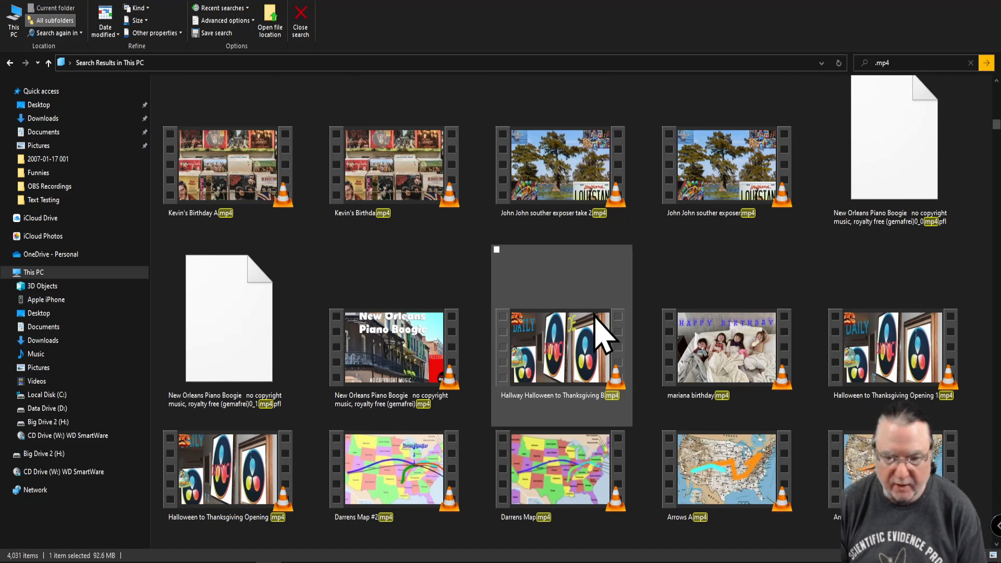
pyautogui.scroll(-3, 600, 333)
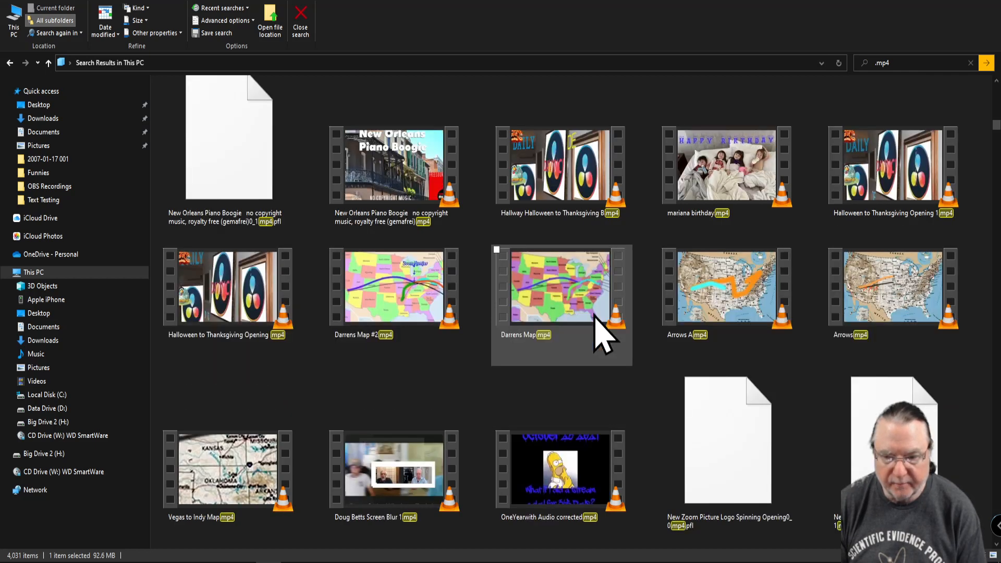
pyautogui.scroll(-6, 632, 331)
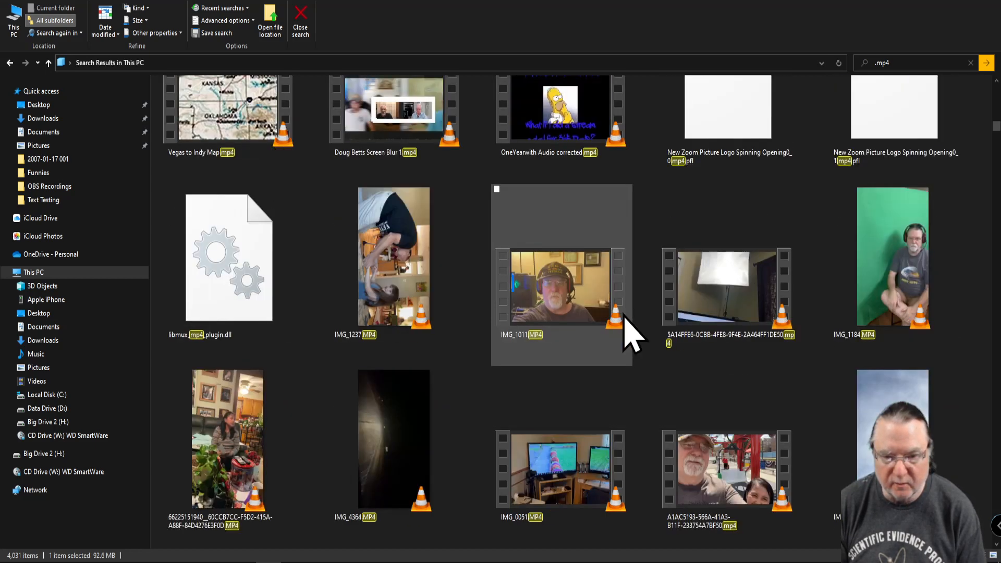
pyautogui.scroll(-3, 655, 331)
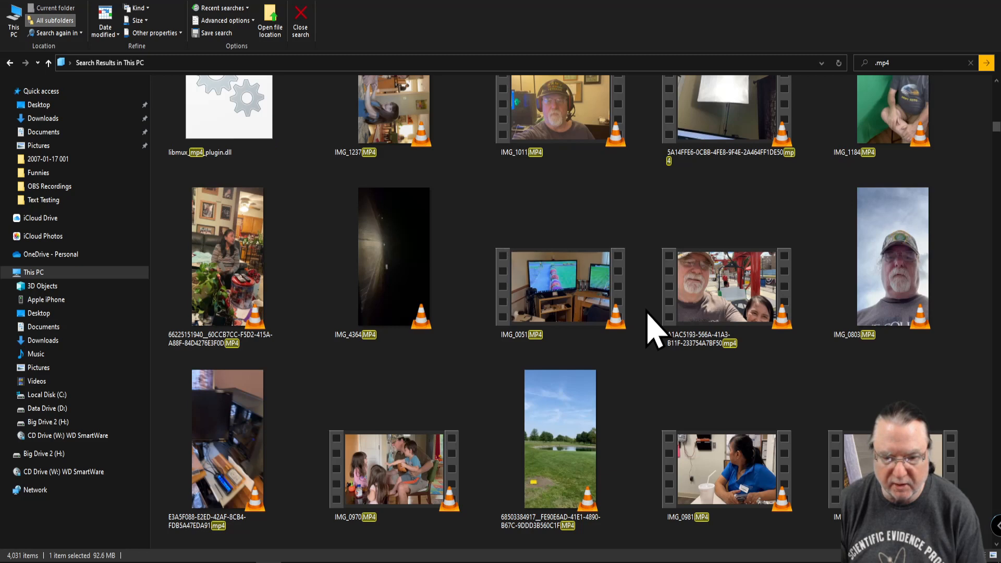
pyautogui.scroll(-9, 652, 329)
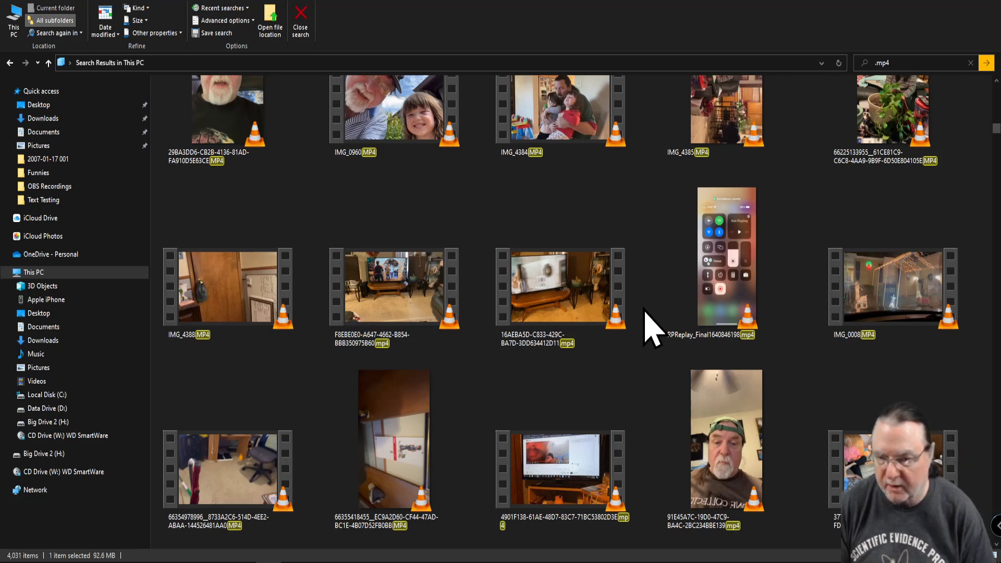
pyautogui.scroll(-3, 654, 329)
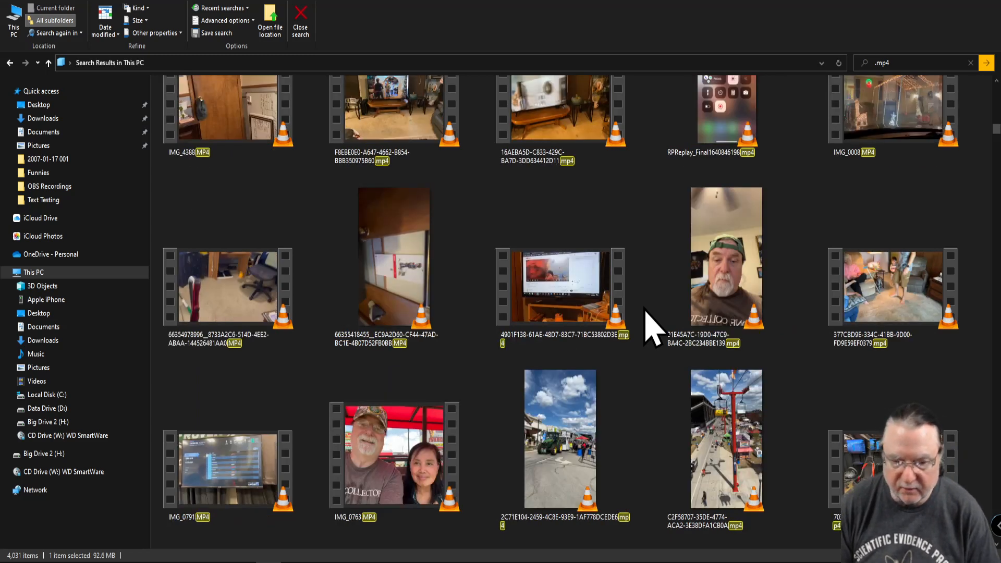
pyautogui.scroll(-3, 654, 326)
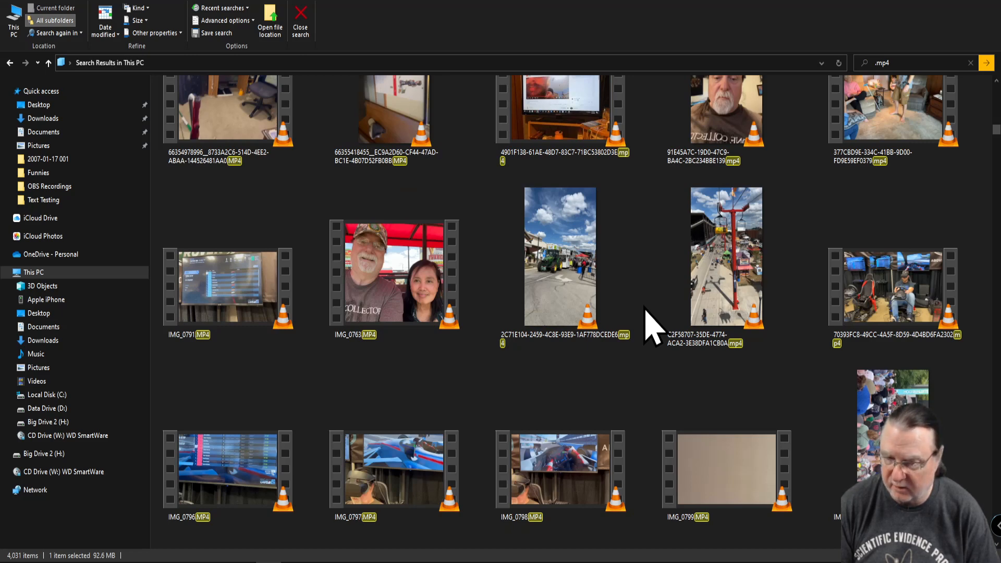
pyautogui.scroll(-3, 655, 326)
pyautogui.scroll(-3, 654, 326)
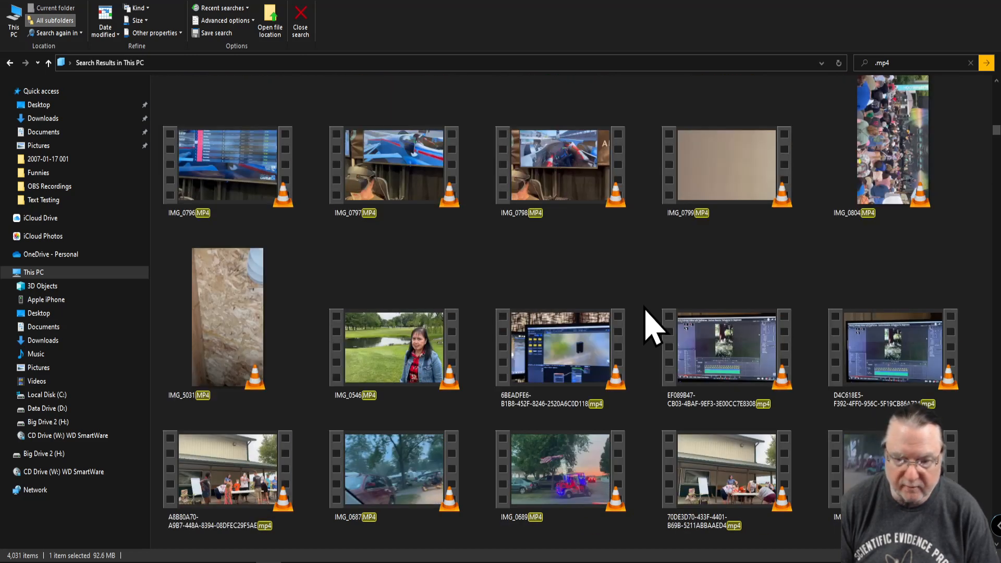
pyautogui.scroll(-3, 654, 325)
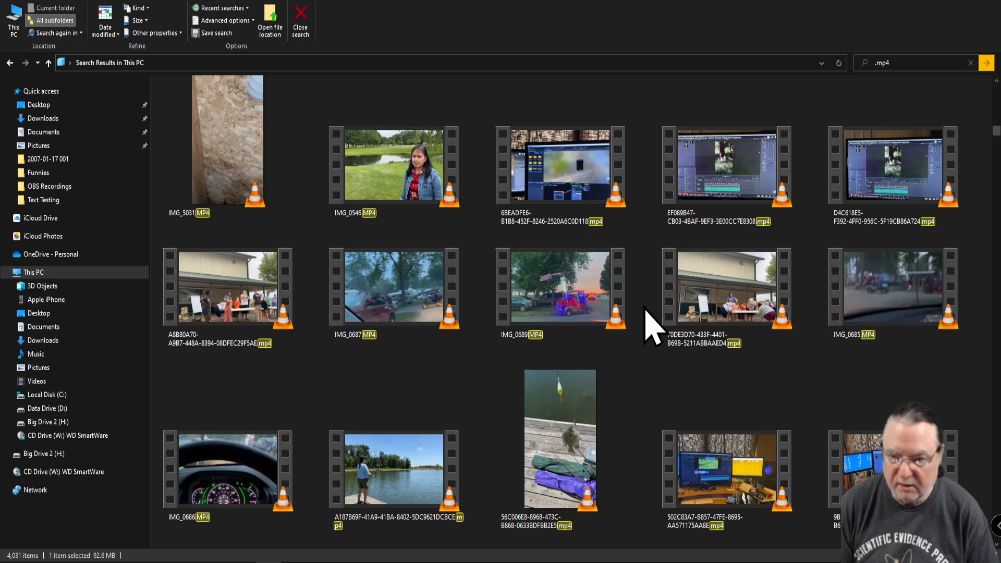
pyautogui.scroll(-3, 654, 326)
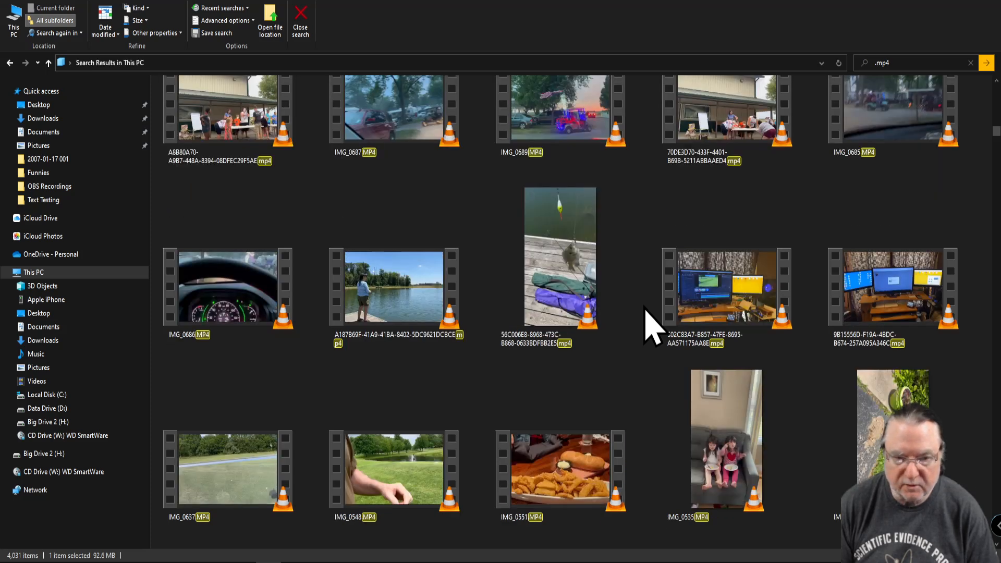
pyautogui.scroll(-3, 654, 326)
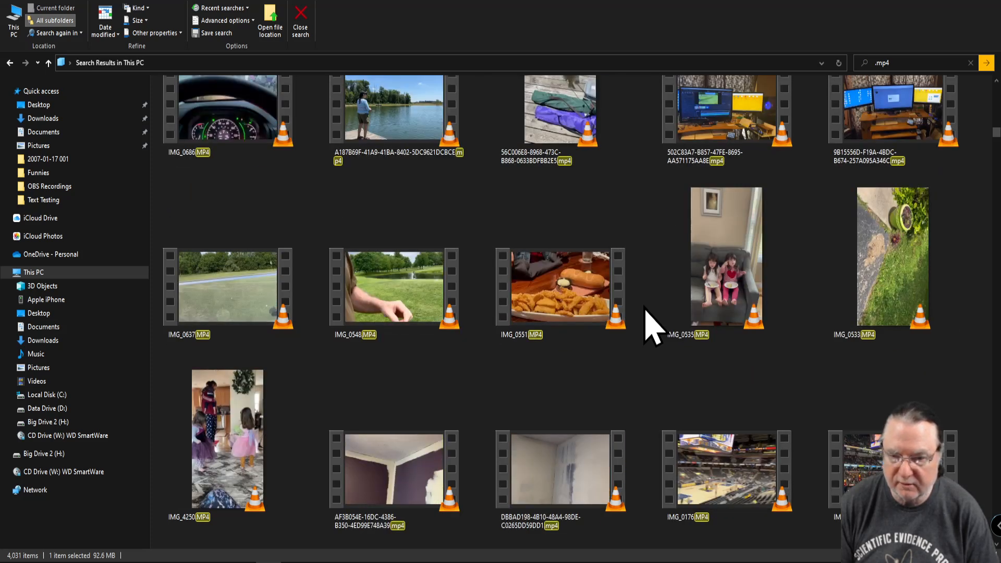
pyautogui.scroll(-3, 654, 326)
pyautogui.scroll(-3, 654, 326)
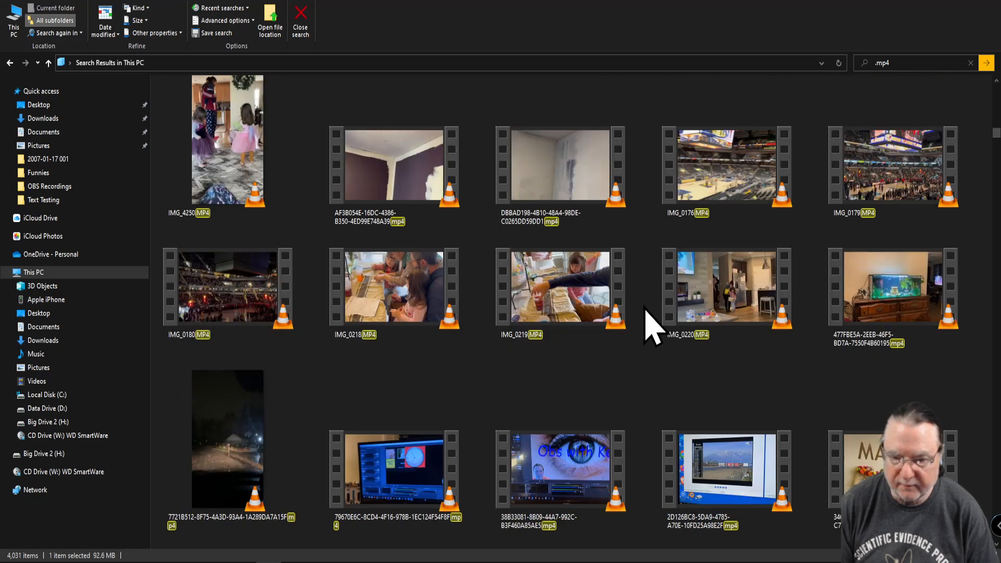
pyautogui.scroll(-3, 655, 326)
pyautogui.scroll(-3, 655, 326)
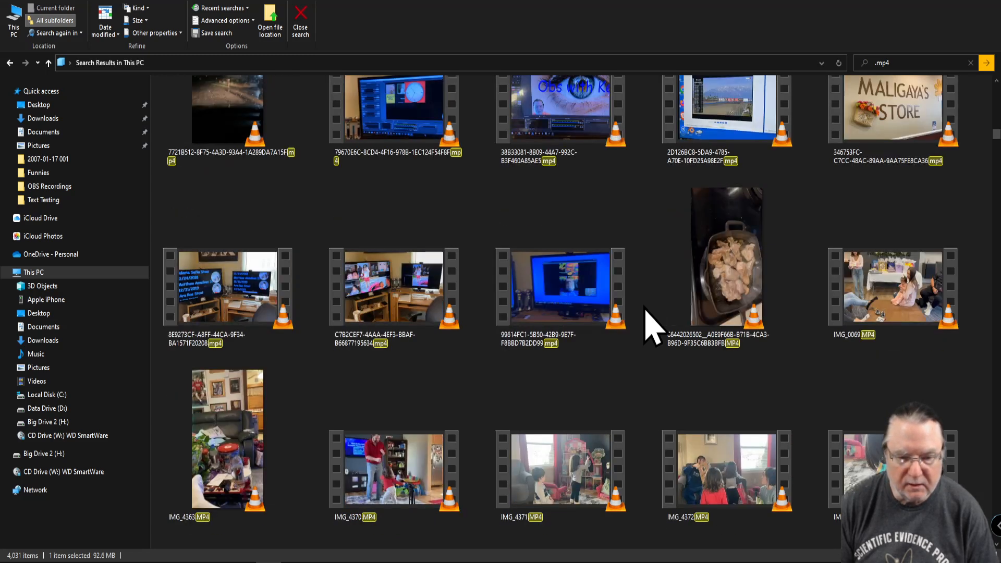
pyautogui.scroll(-9, 654, 326)
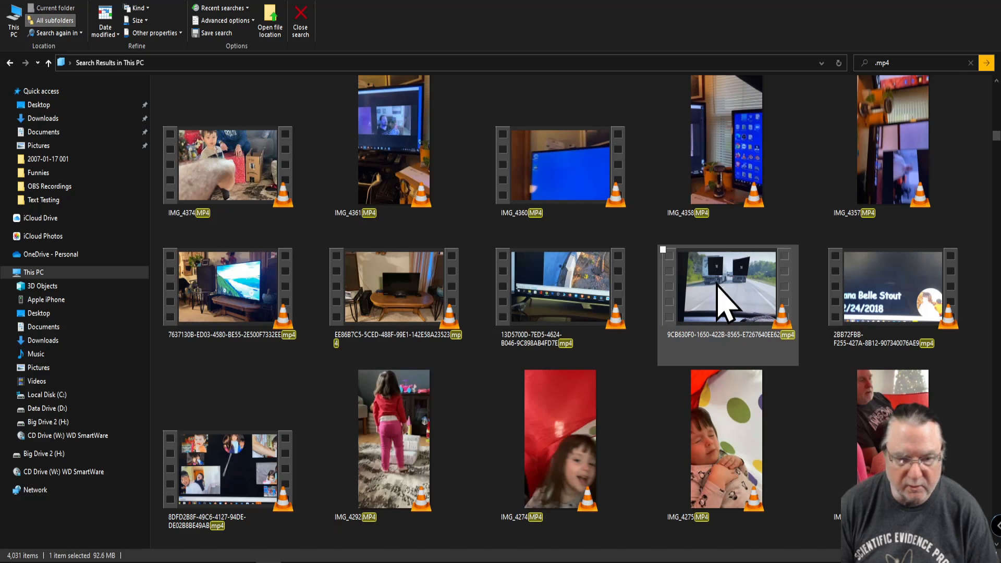
pyautogui.scroll(-3, 657, 311)
pyautogui.scroll(-12, 658, 310)
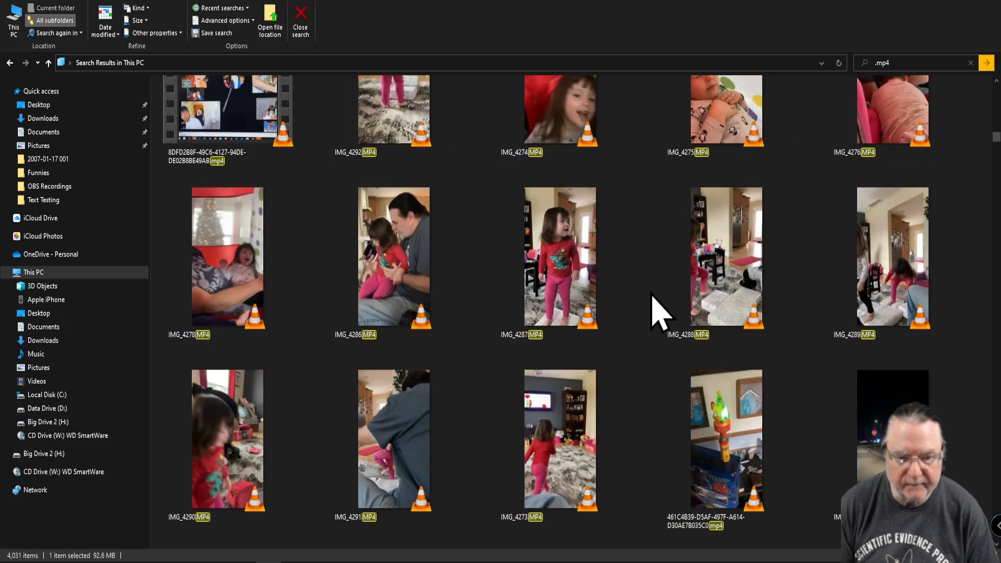
pyautogui.scroll(-12, 658, 310)
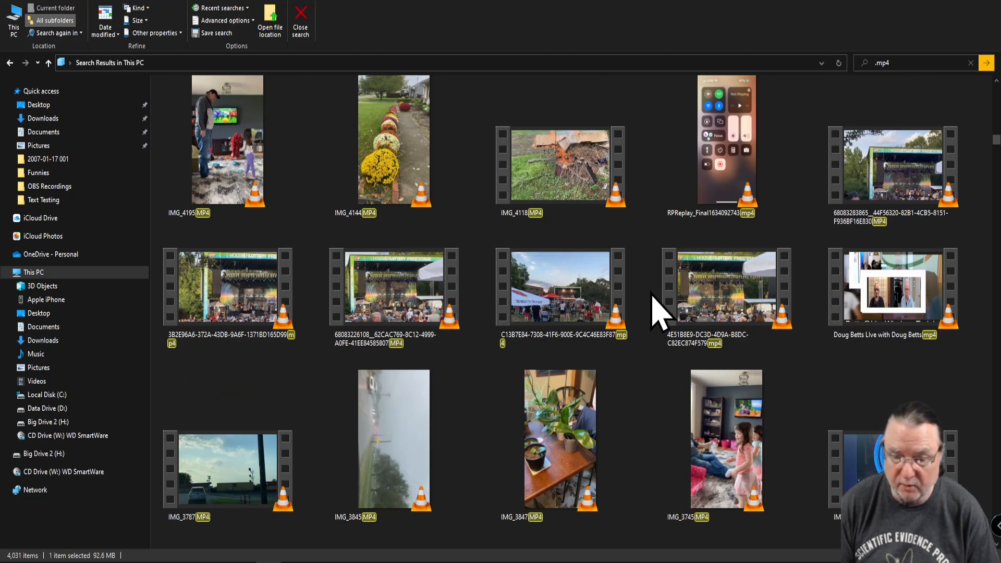
pyautogui.scroll(-3, 658, 310)
pyautogui.scroll(-3, 658, 310)
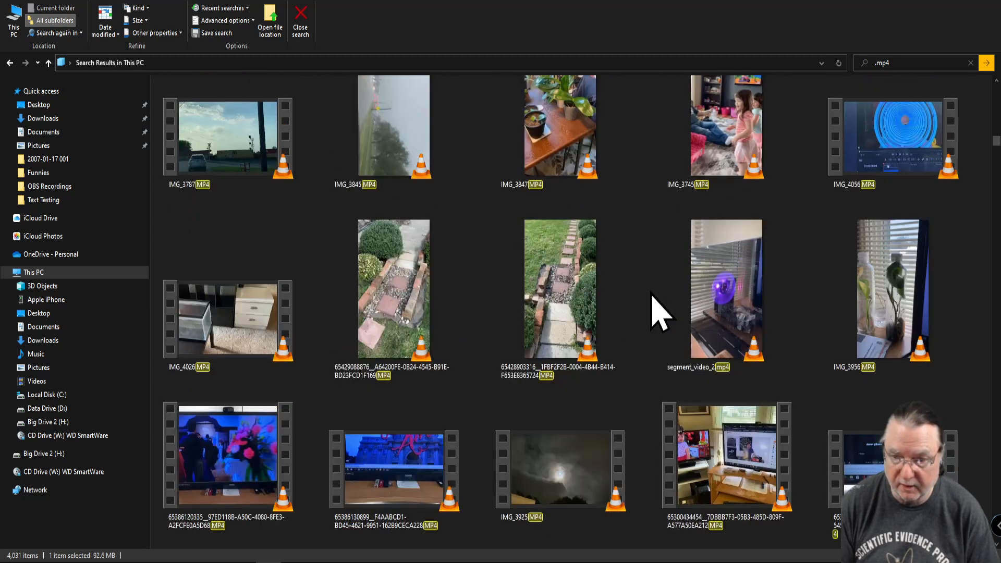
pyautogui.scroll(-3, 660, 312)
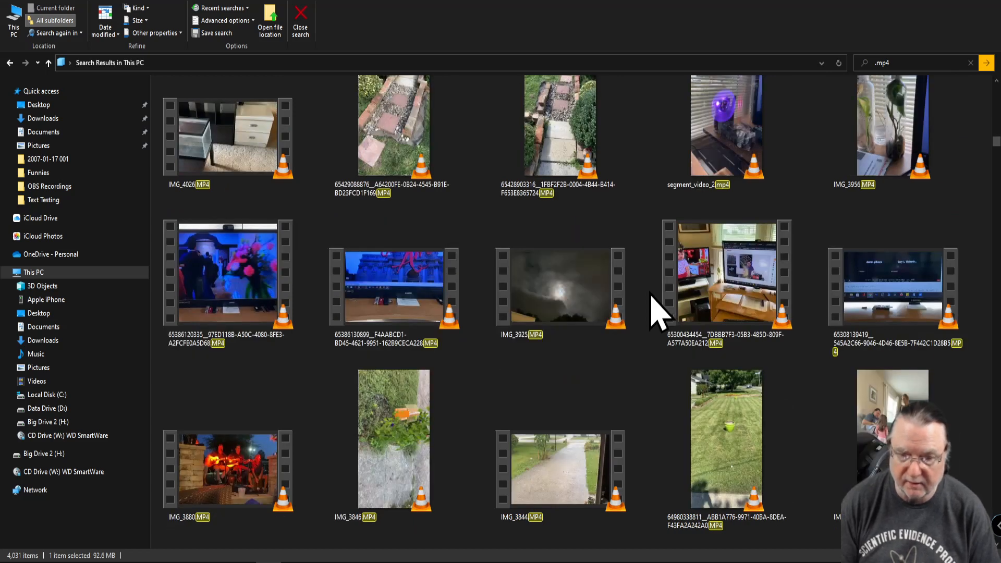
pyautogui.scroll(-3, 656, 312)
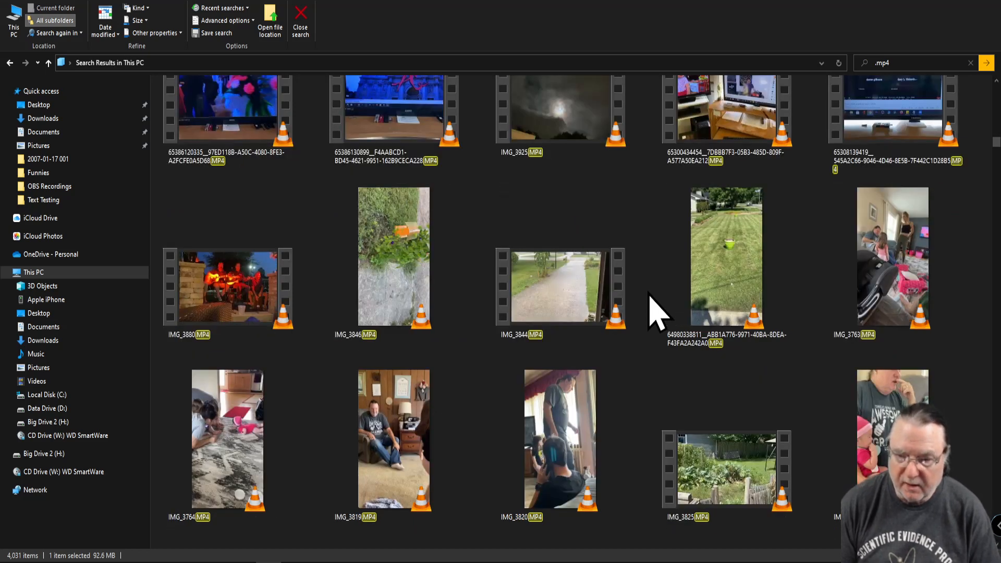
pyautogui.scroll(-3, 658, 312)
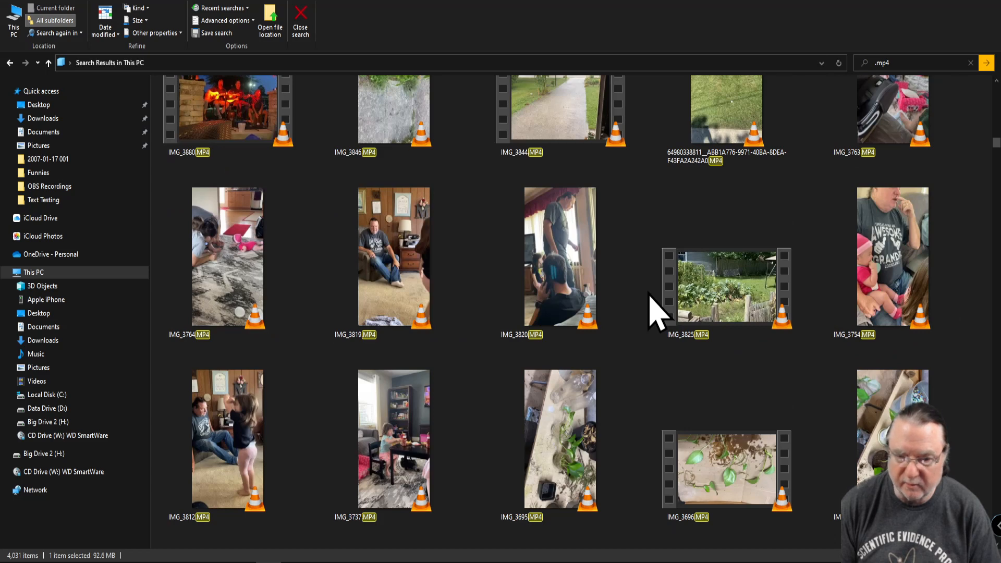
pyautogui.scroll(-3, 658, 312)
pyautogui.scroll(-3, 658, 312)
pyautogui.scroll(-3, 658, 312)
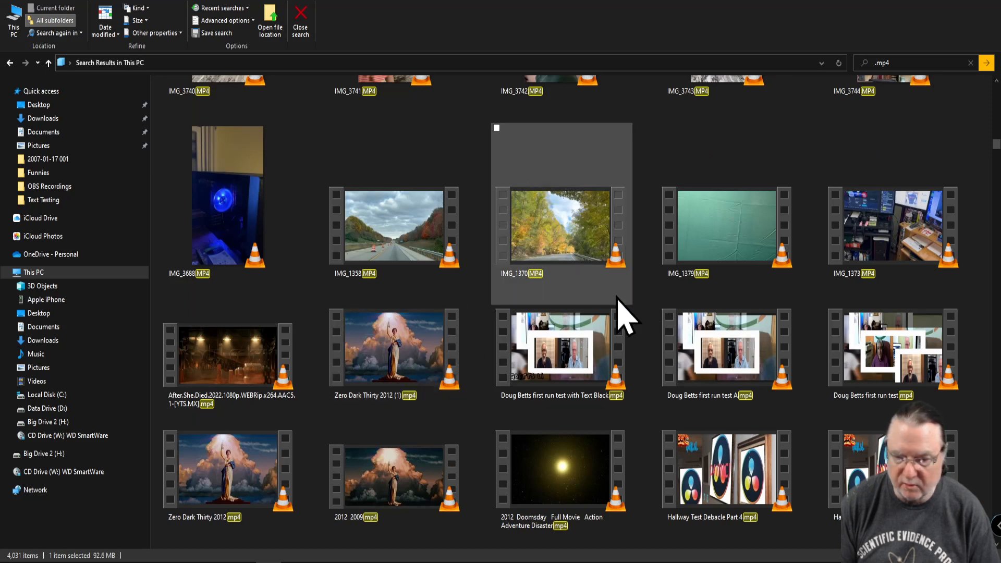
pyautogui.scroll(-6, 619, 307)
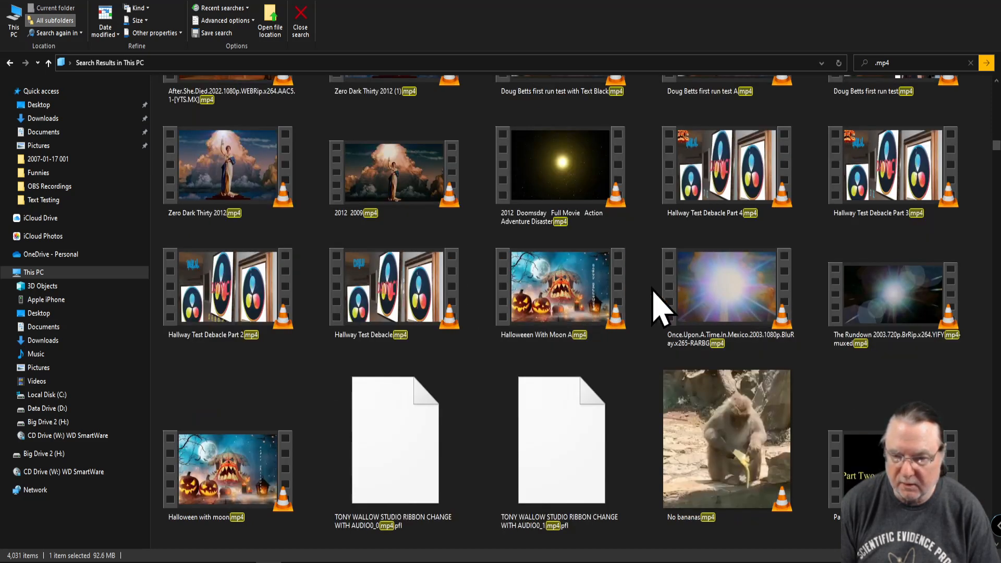
pyautogui.scroll(-2, 656, 294)
pyautogui.scroll(-4, 656, 305)
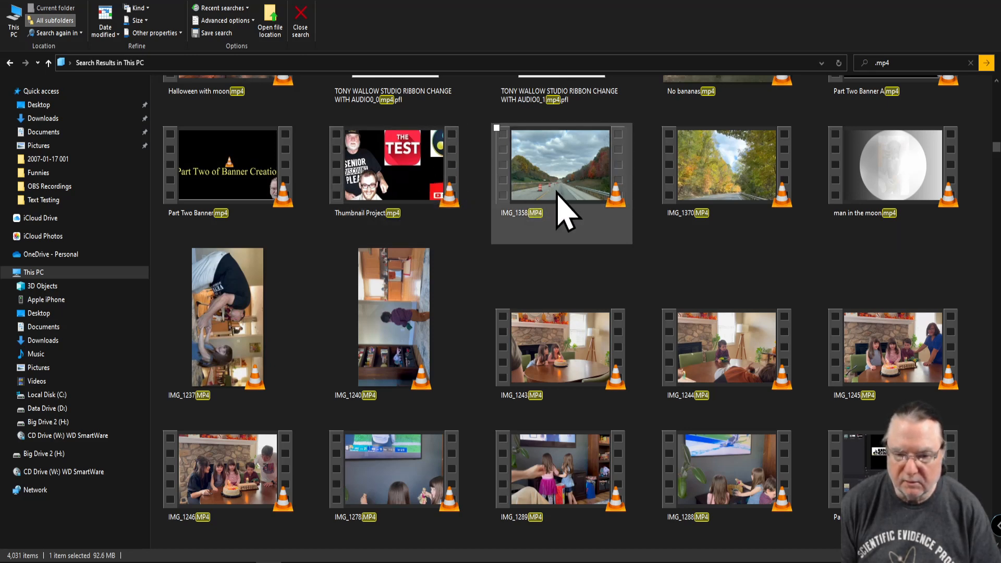
# Play IMG_1358.MP4 with the player window moved fully into view, skip ahead through the drive to near its end, and close the player.
pyautogui.rightClick(551, 168)
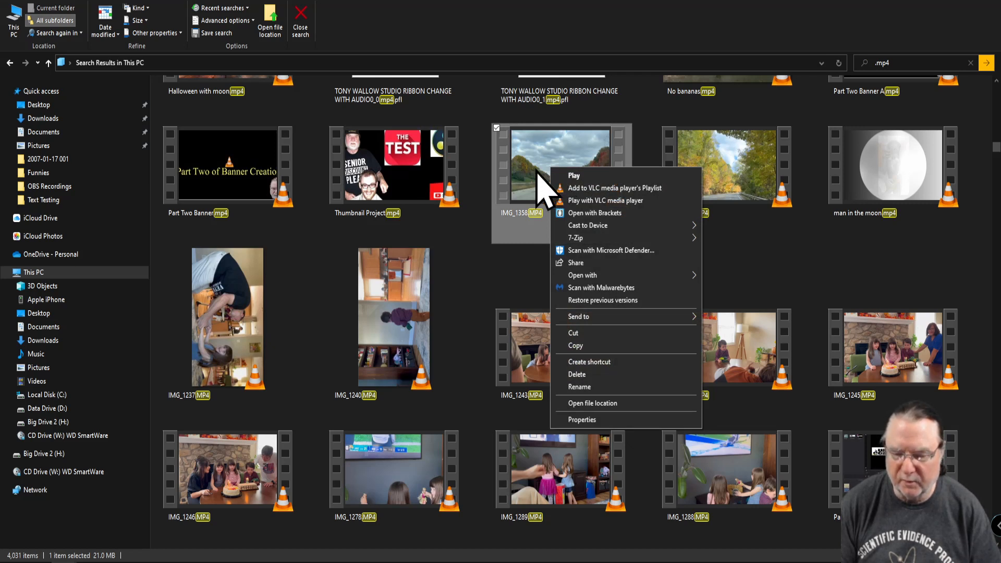
pyautogui.click(575, 176)
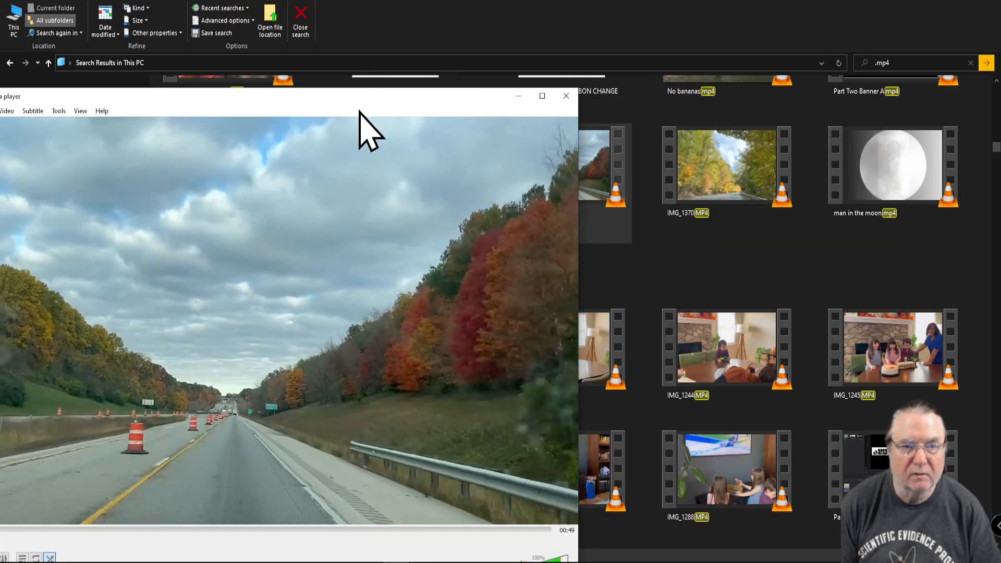
pyautogui.moveTo(282, 100); pyautogui.dragTo(467, 99)
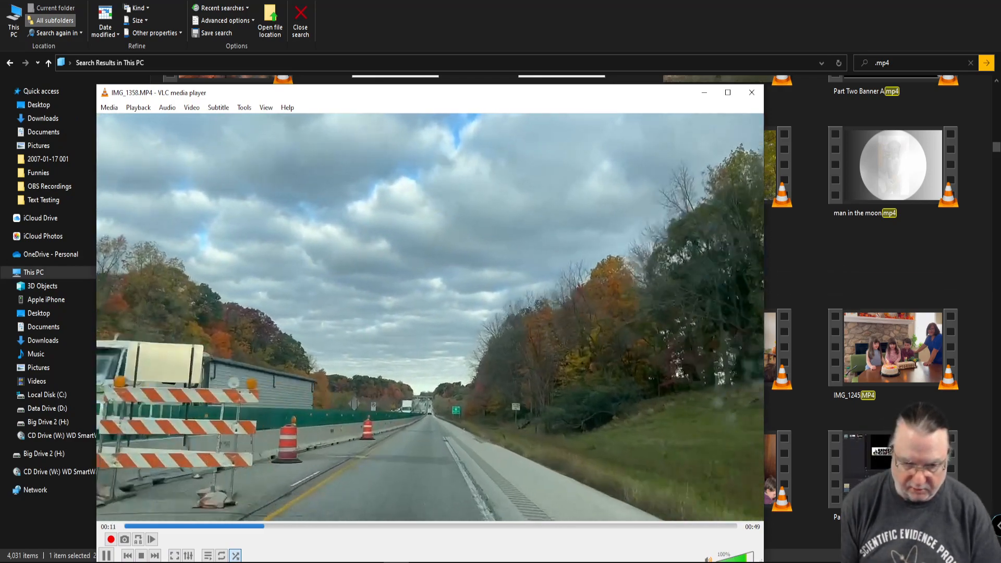
pyautogui.click(497, 526)
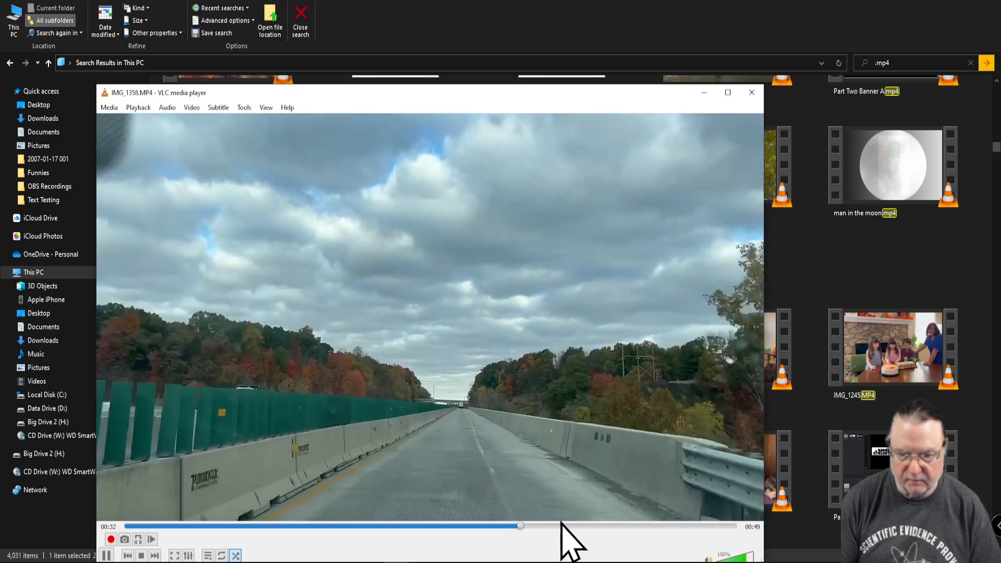
pyautogui.click(591, 525)
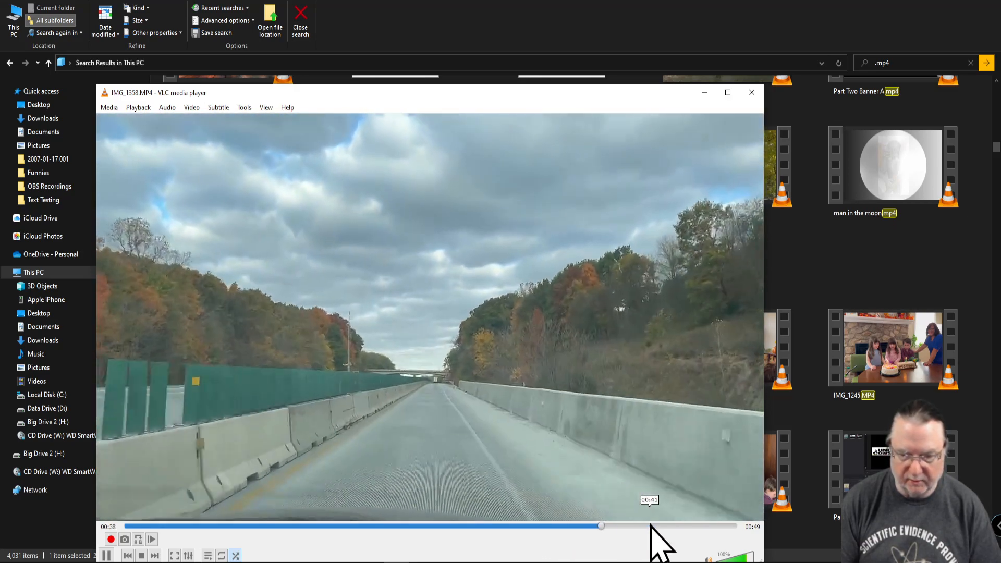
pyautogui.click(661, 527)
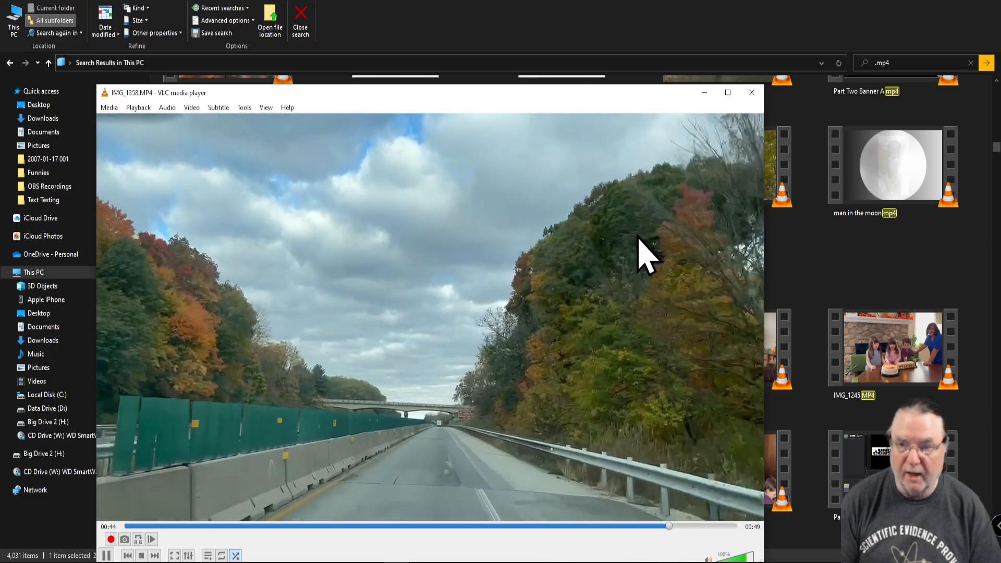
pyautogui.click(751, 93)
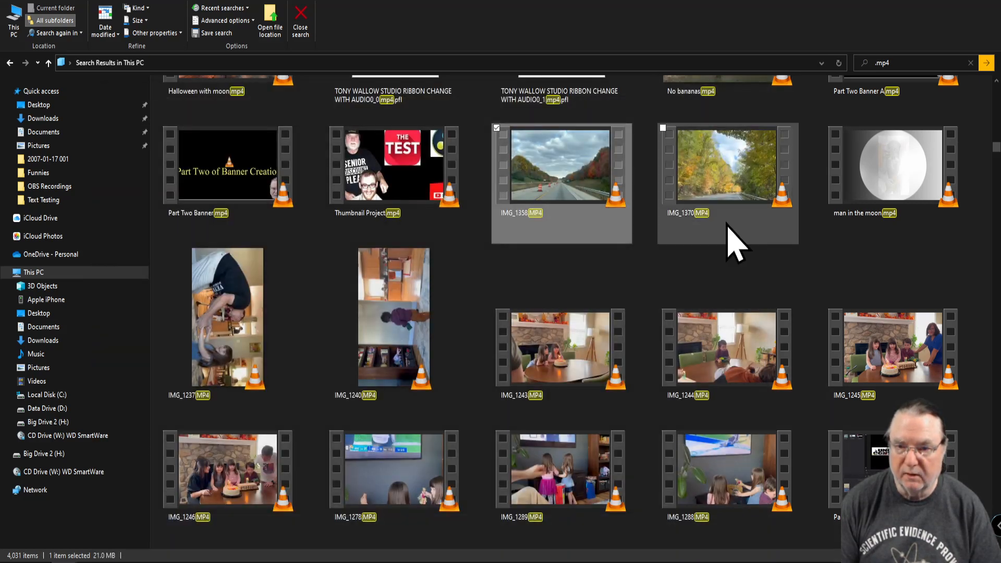
# Copy IMG_1358.MP4 from the search results into the Daily Davinci Data folder beside the node-graph photos.
pyautogui.rightClick(546, 161)
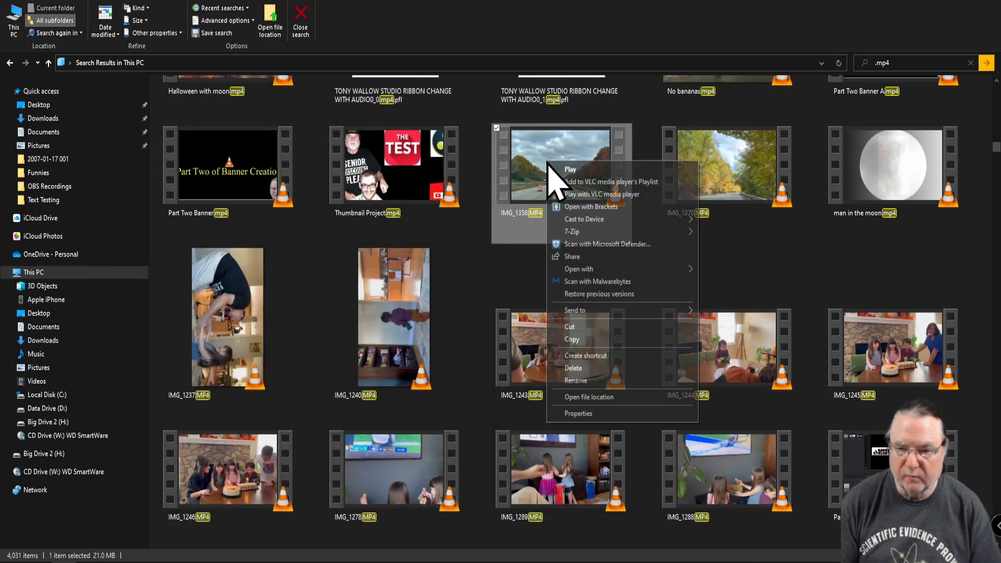
pyautogui.click(573, 340)
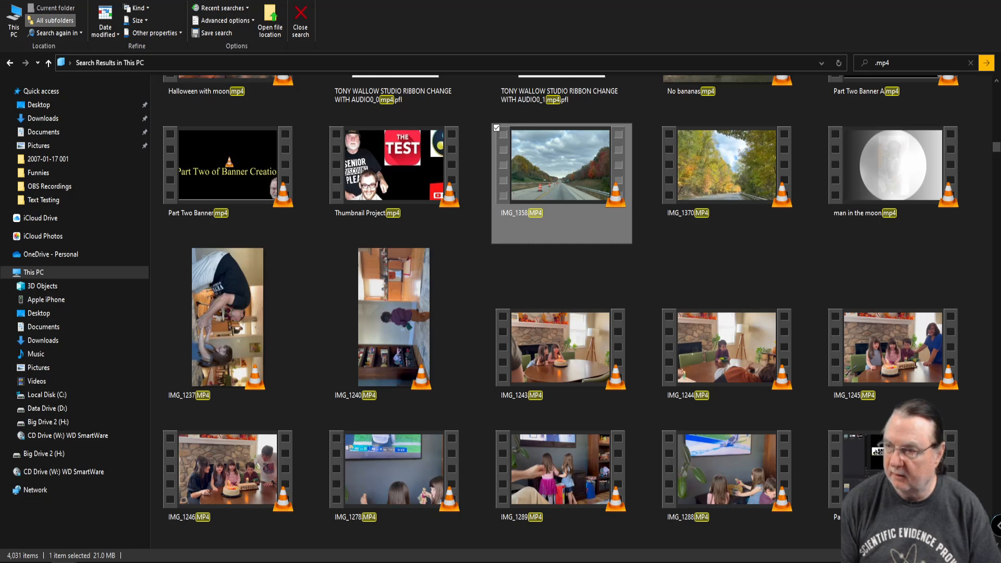
pyautogui.moveTo(860, 3); pyautogui.dragTo(469, 89)
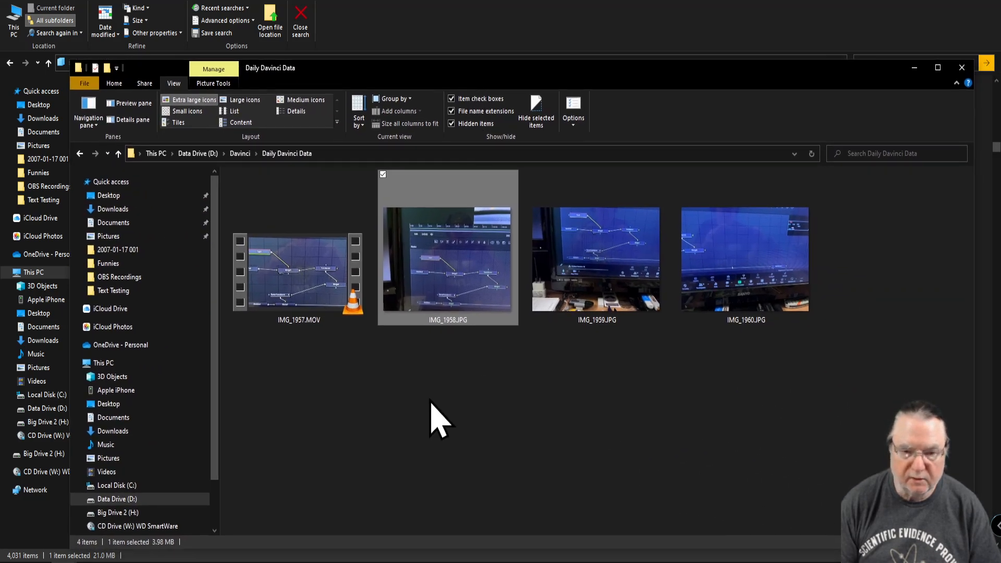
pyautogui.rightClick(340, 413)
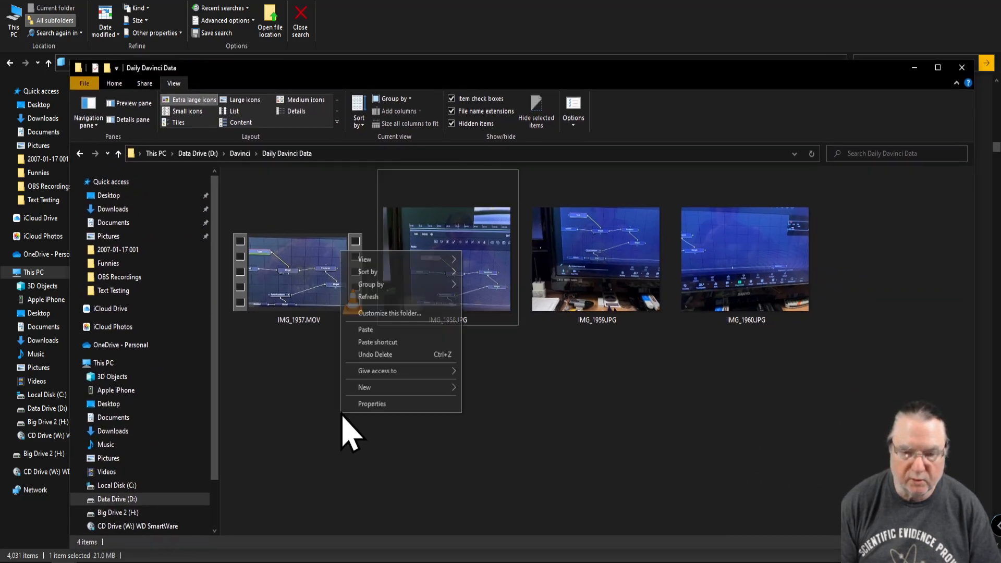
pyautogui.click(367, 334)
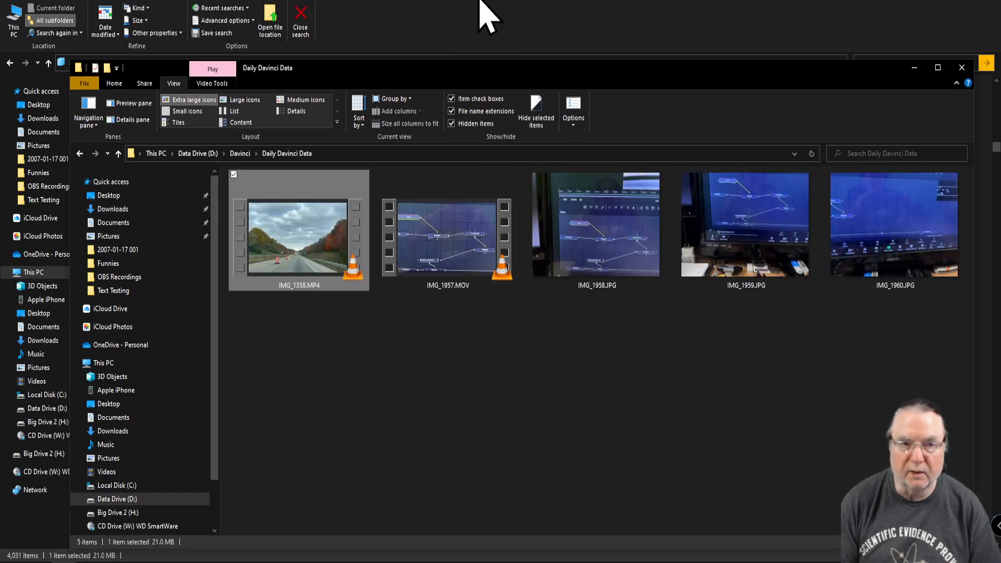
# Clear the Daily Davinci Data window off the desktop and bring the .mp4 search results back at full size.
pyautogui.moveTo(532, 6); pyautogui.dragTo(1000, 21)
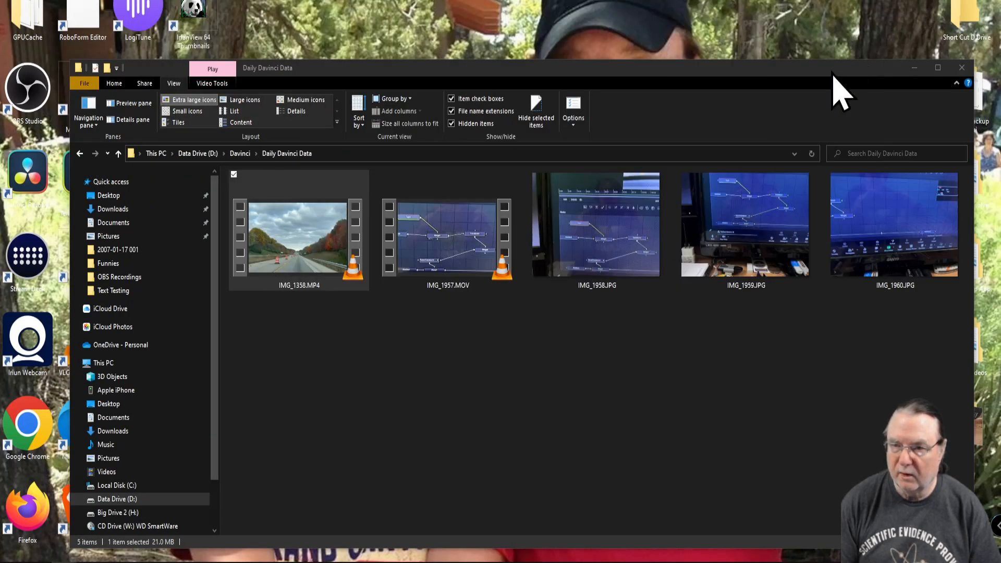
pyautogui.press('super+d')
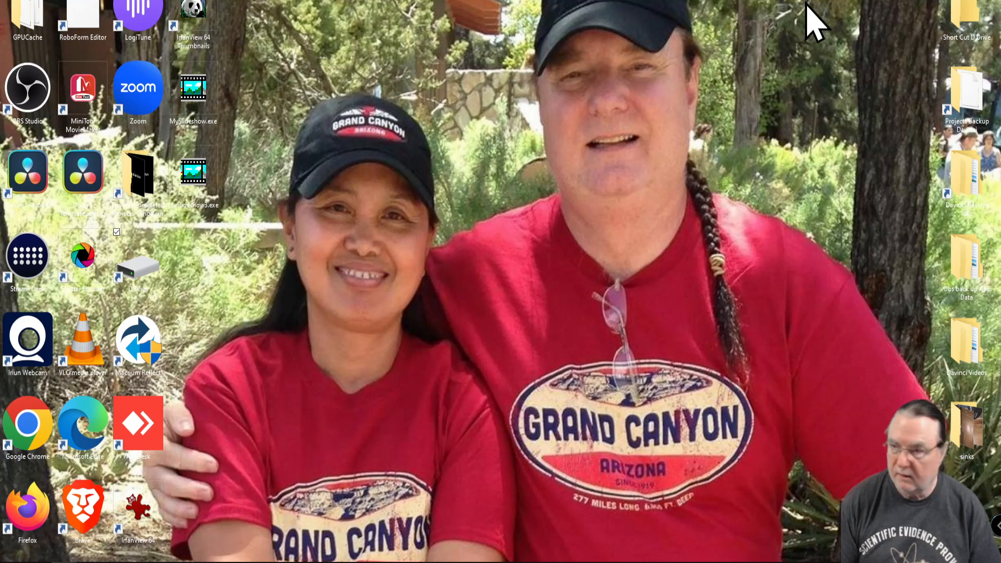
pyautogui.moveTo(1000, 21); pyautogui.dragTo(511, 59)
pyautogui.click(929, 48)
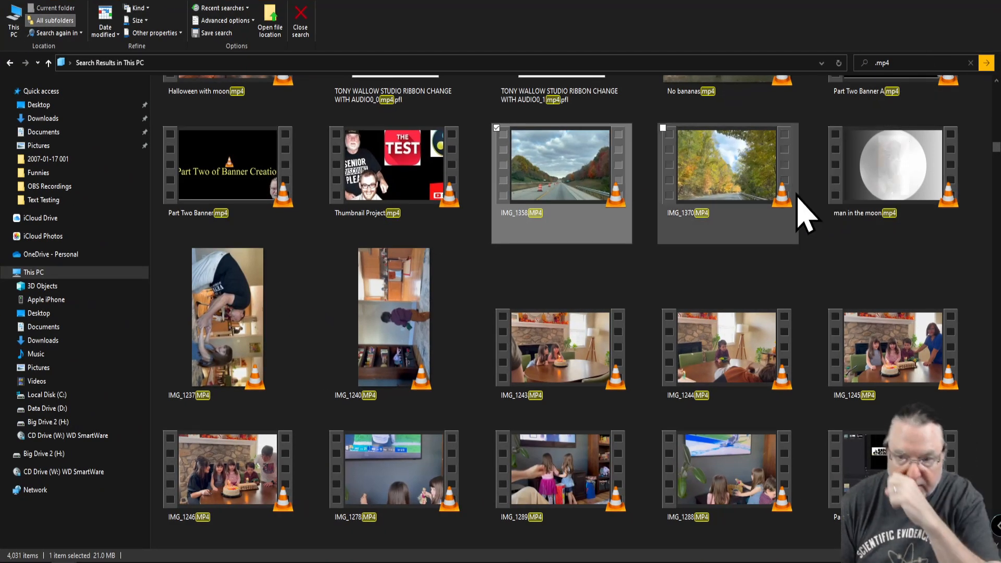
# Look through the .mp4 thumbnails past the driving clips, across the promo, green-screen, Zoom coffee cup and subscribe-logo videos, for more footage.
pyautogui.scroll(-3, 786, 212)
pyautogui.scroll(-3, 771, 206)
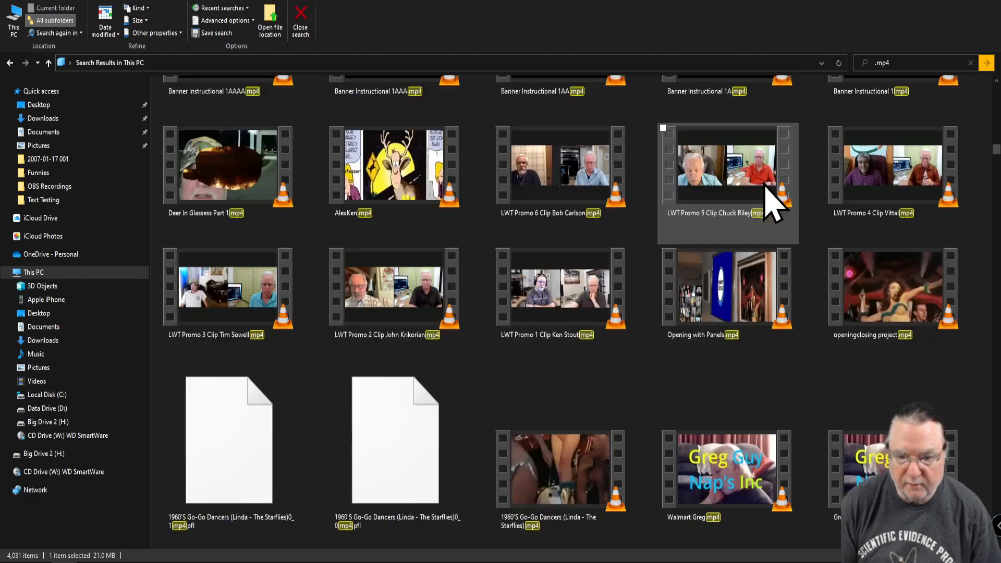
pyautogui.scroll(-2, 773, 206)
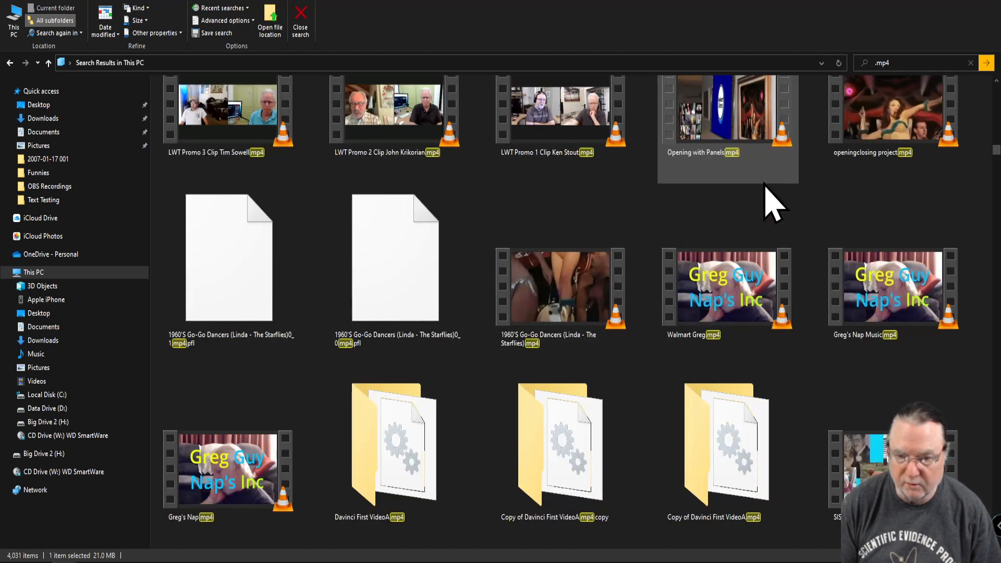
pyautogui.scroll(-4, 773, 206)
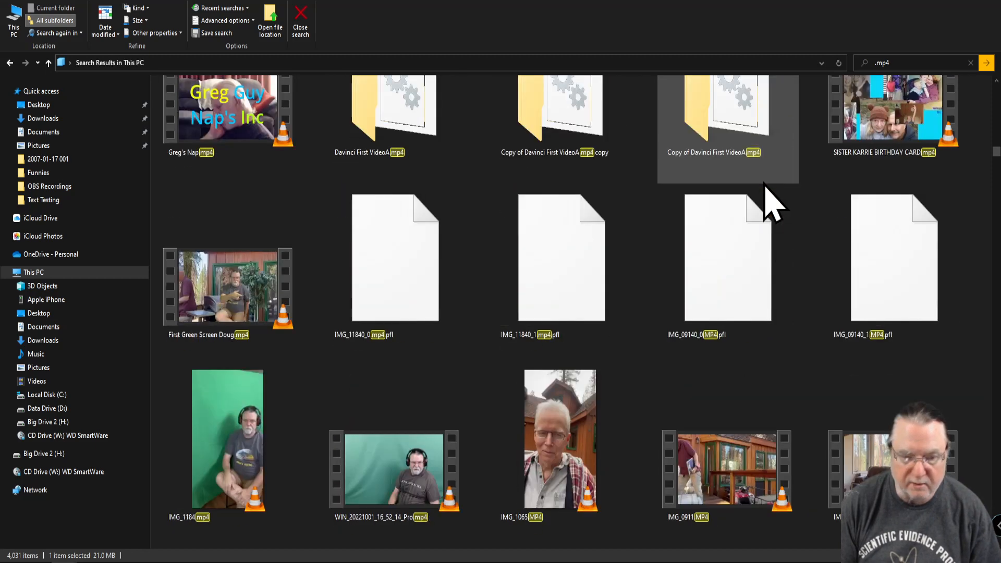
pyautogui.scroll(-1, 773, 206)
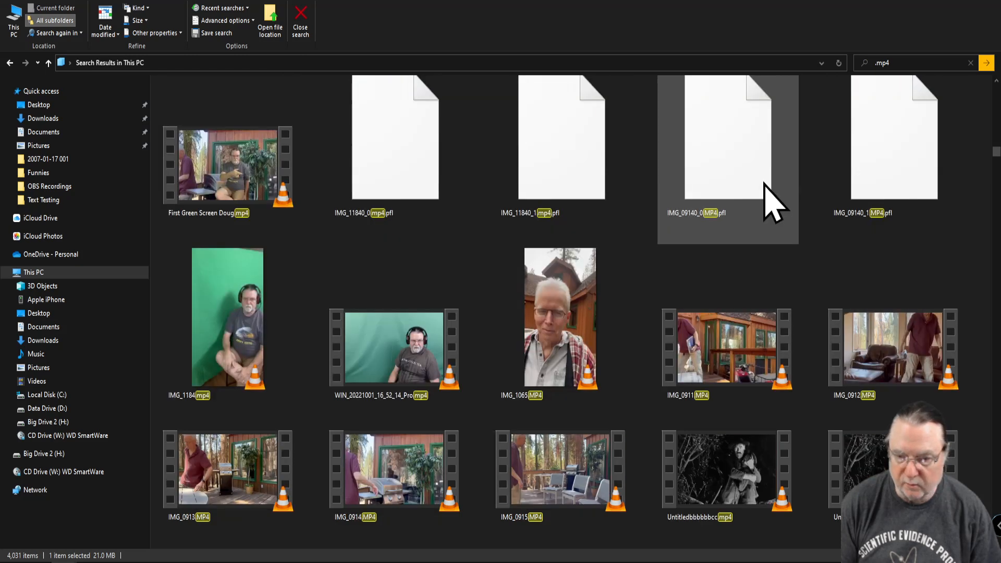
pyautogui.scroll(-4, 774, 206)
pyautogui.scroll(-2, 773, 206)
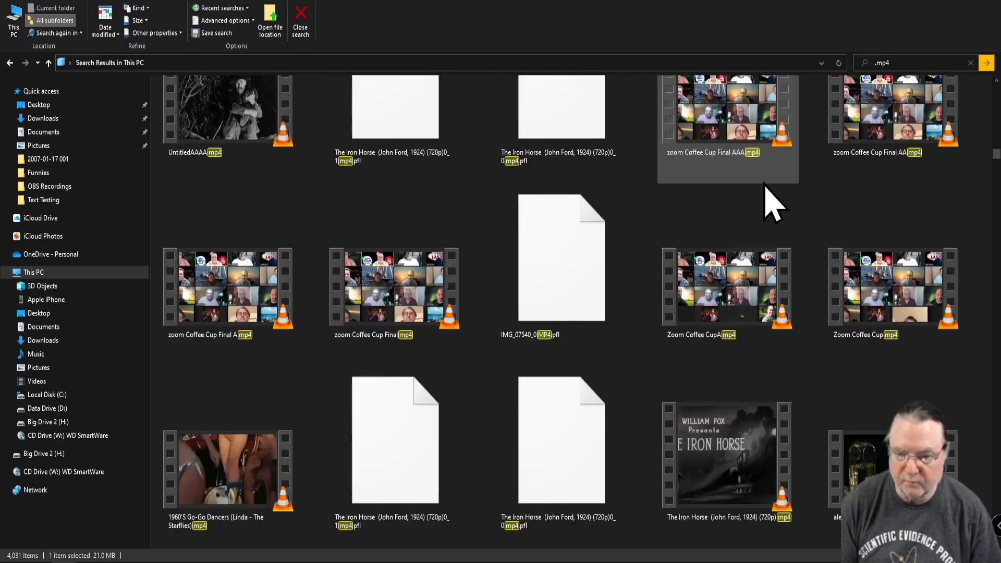
pyautogui.scroll(-2, 773, 206)
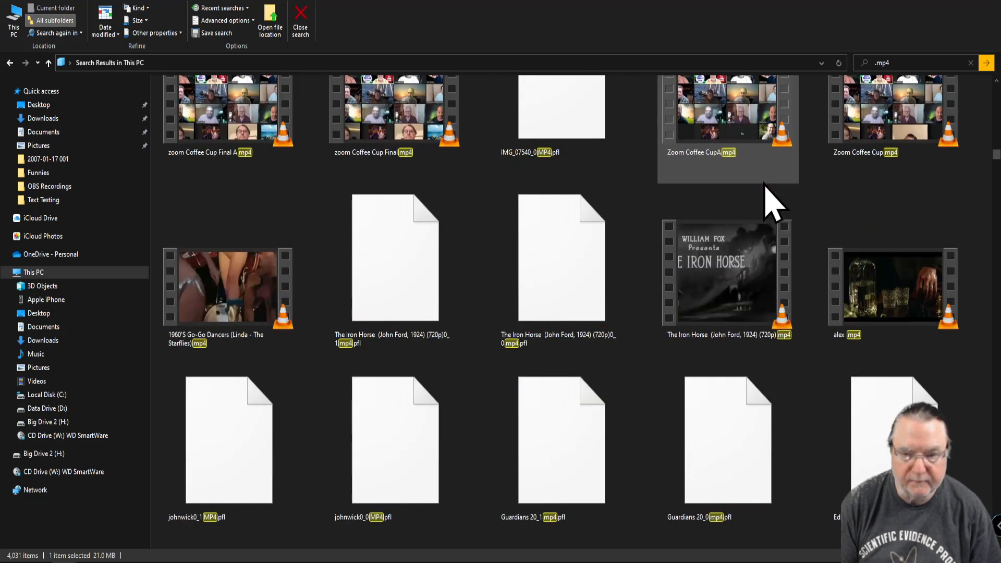
pyautogui.scroll(-5, 773, 206)
pyautogui.scroll(-8, 773, 206)
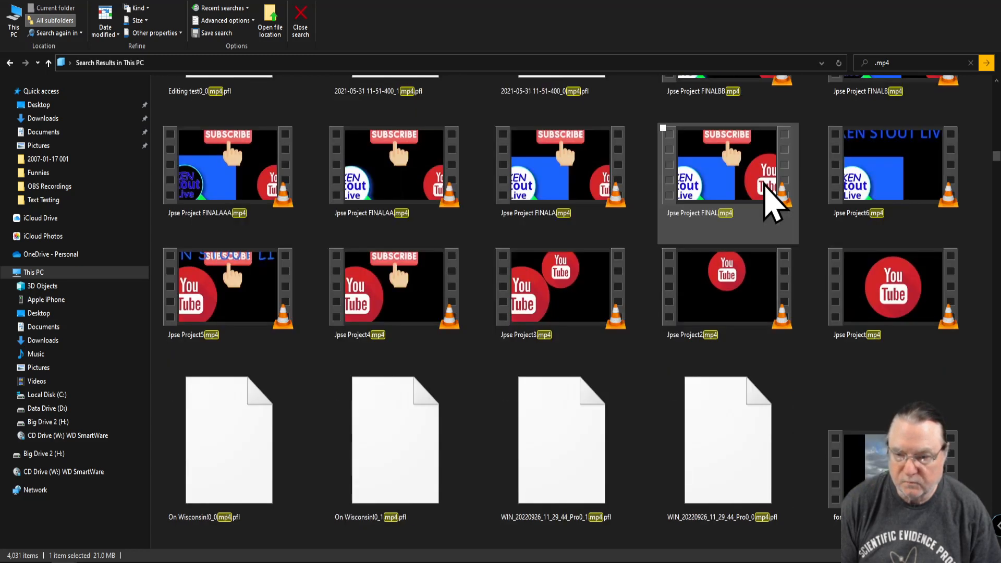
# Examine the class reunion, fireworks and countdown thumbnails down to the road test and Daily Davinci 1st Video Edit clips.
pyautogui.scroll(-6, 773, 206)
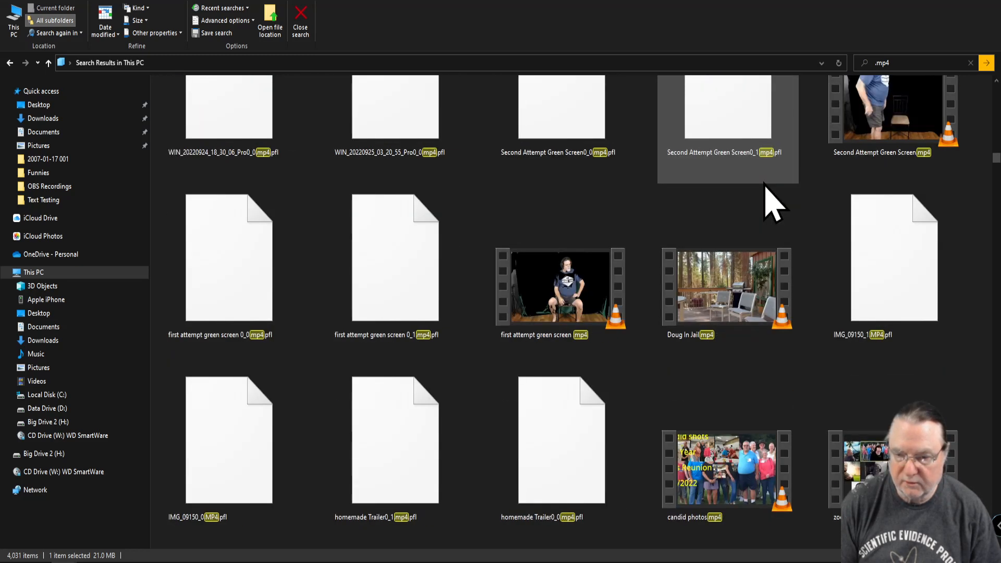
pyautogui.scroll(-15, 765, 186)
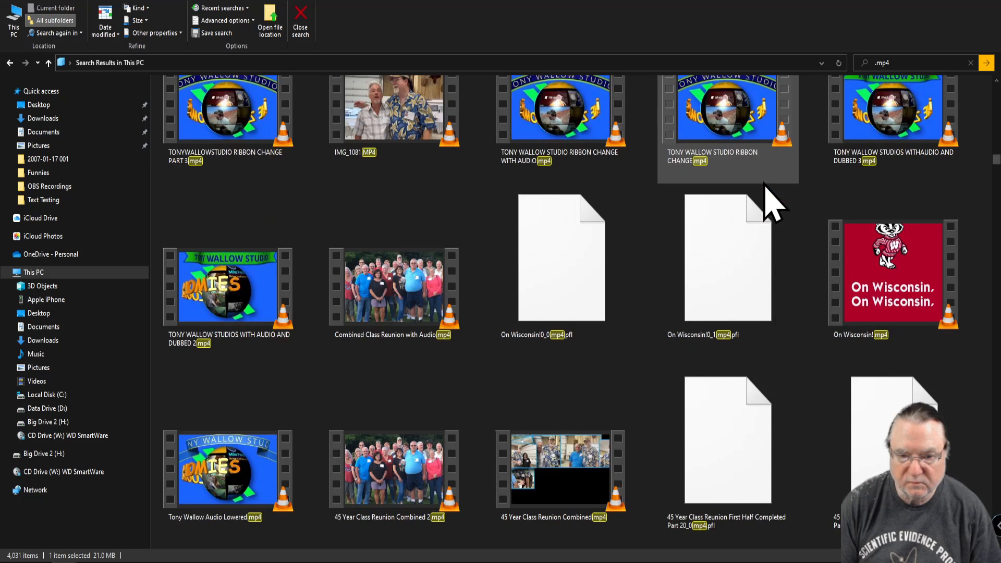
pyautogui.scroll(-10, 765, 183)
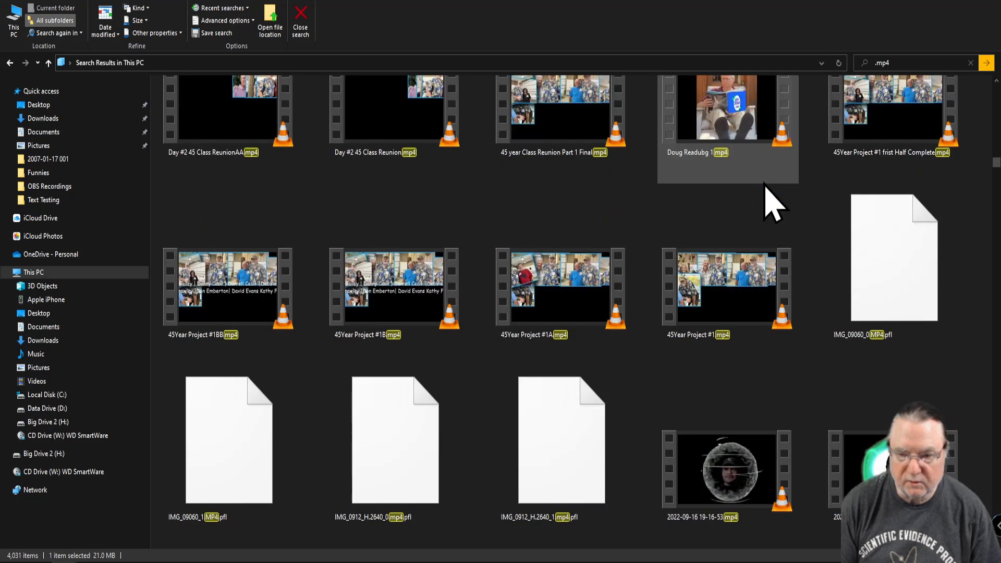
pyautogui.scroll(-5, 763, 182)
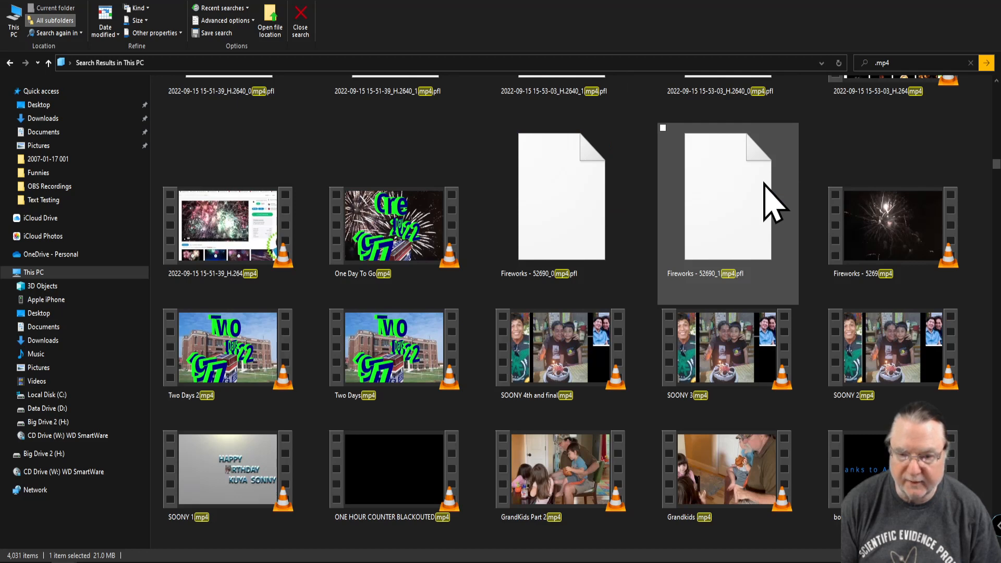
pyautogui.scroll(-5, 770, 203)
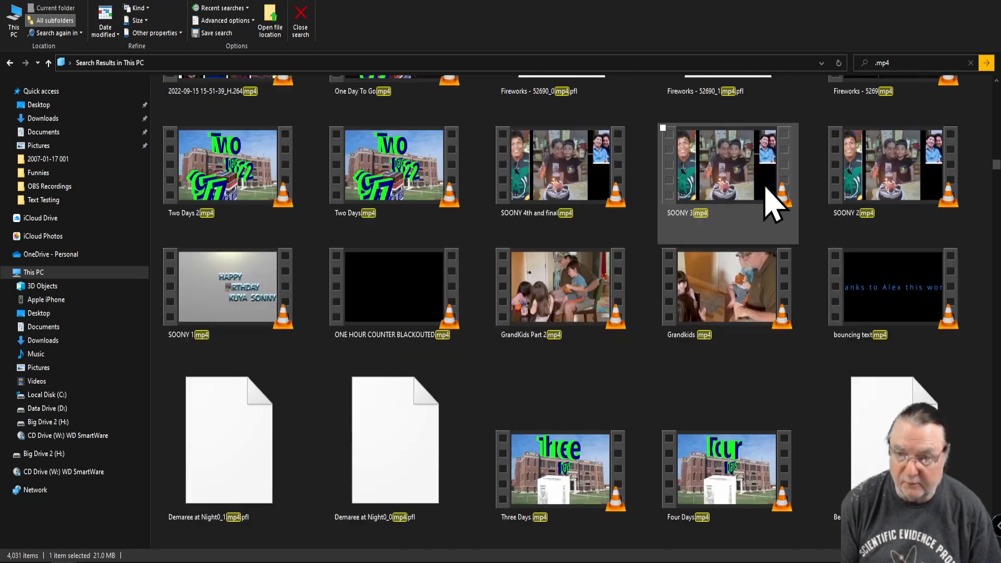
pyautogui.scroll(-5, 774, 203)
pyautogui.scroll(-3, 764, 182)
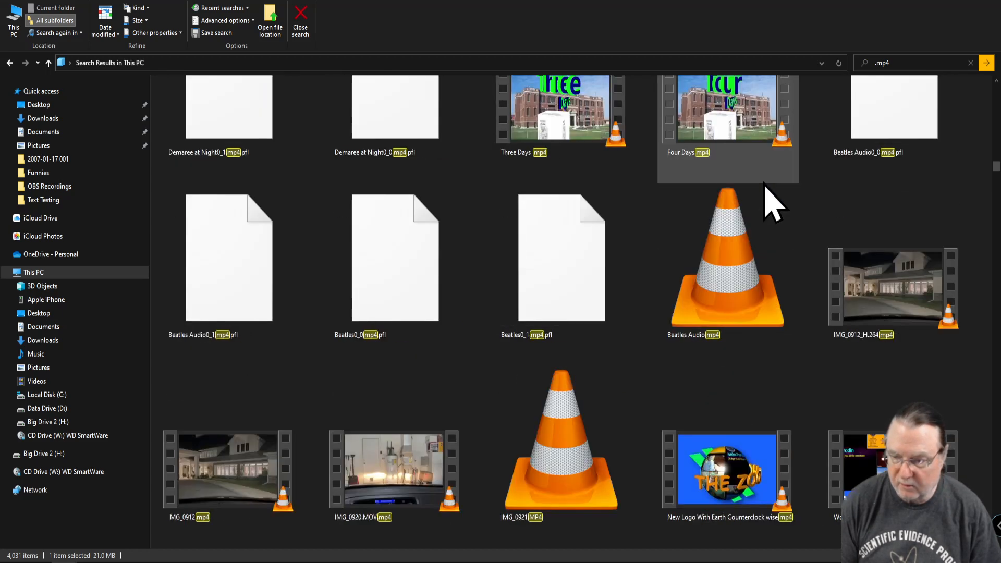
pyautogui.scroll(-3, 771, 203)
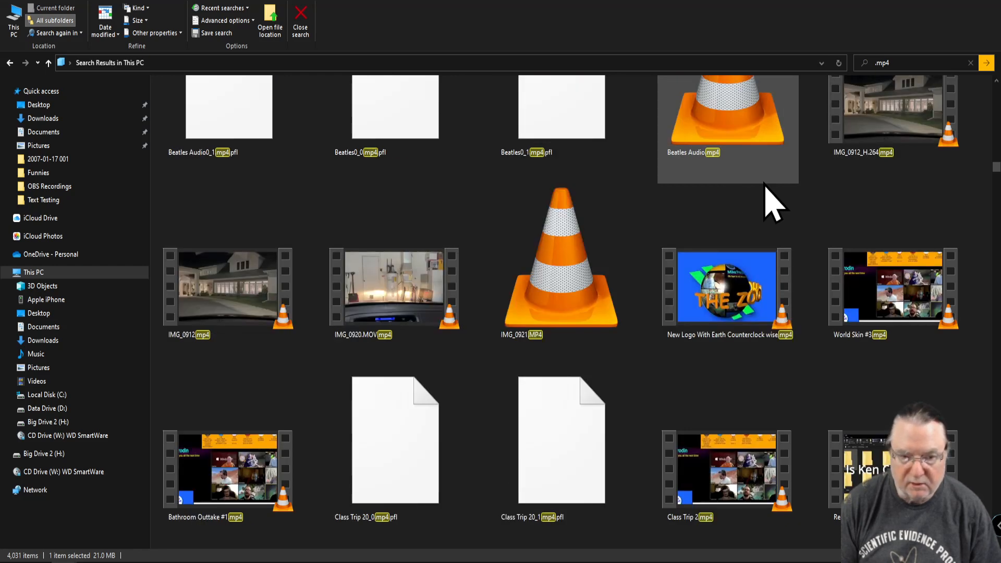
pyautogui.scroll(-2, 773, 204)
pyautogui.scroll(-5, 772, 203)
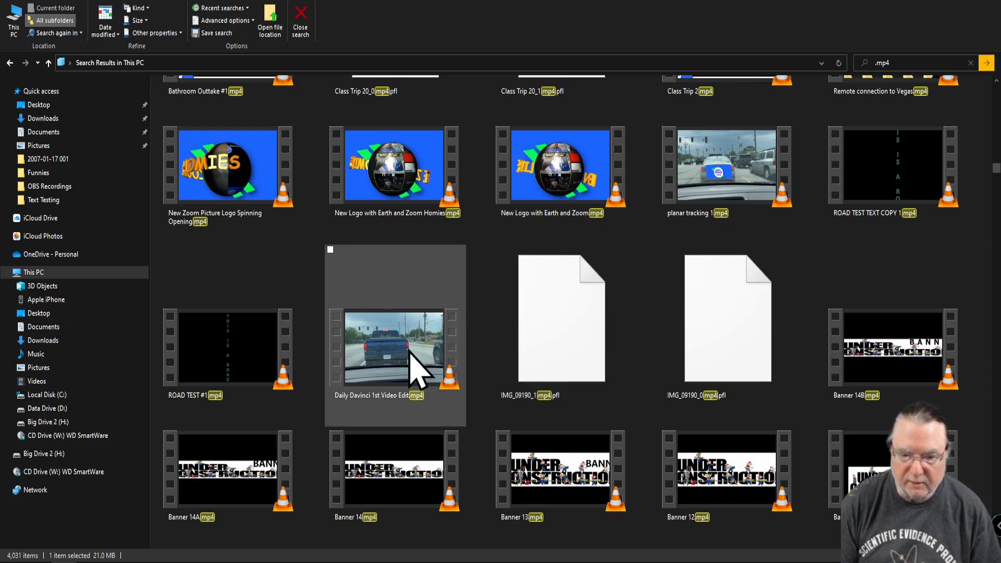
# Check the remaining banner, logo, flag and class reunion thumbnails down to the Logo on Truck clips, and put the search window away.
pyautogui.scroll(-10, 536, 288)
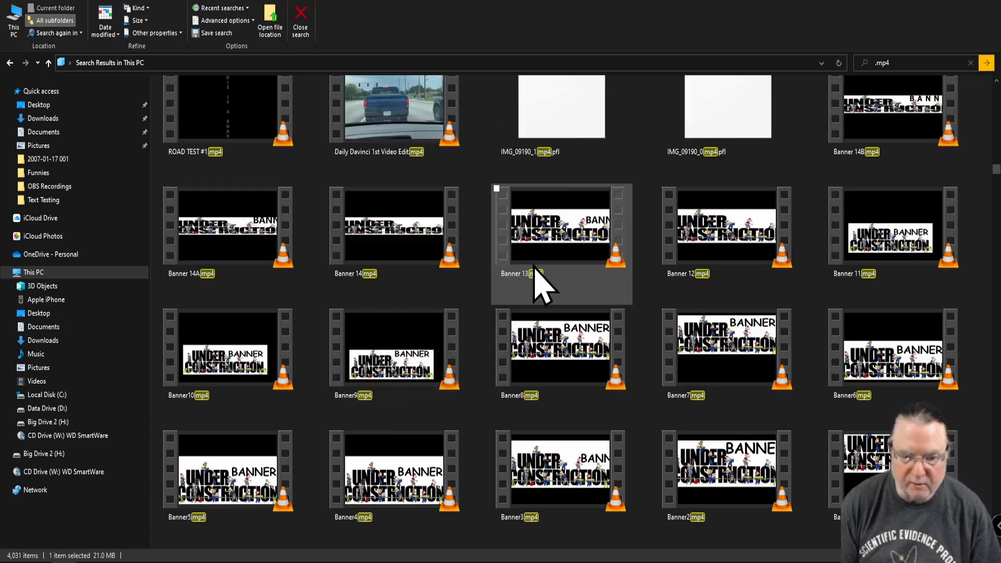
pyautogui.scroll(-7, 543, 284)
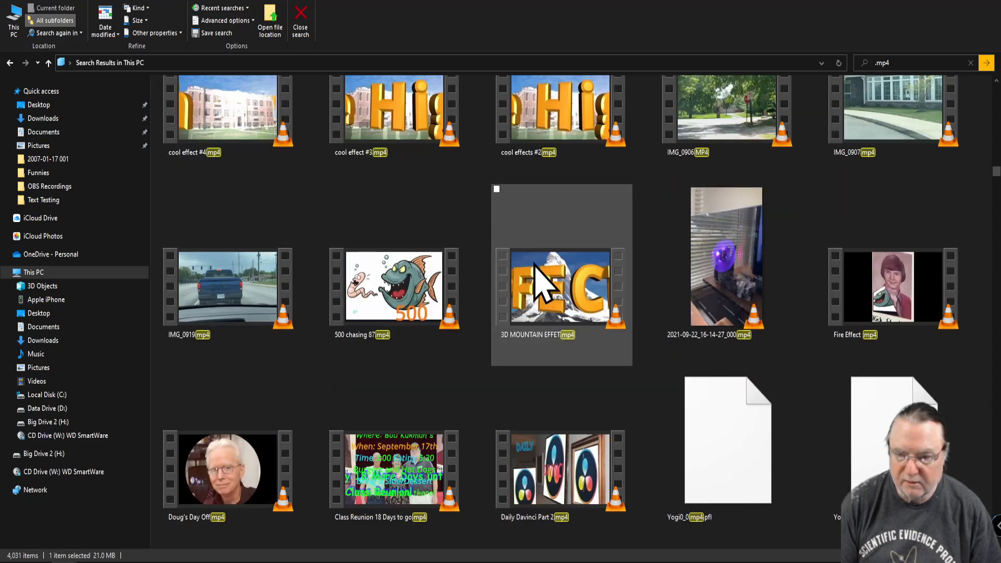
pyautogui.scroll(-6, 542, 285)
pyautogui.scroll(-3, 543, 284)
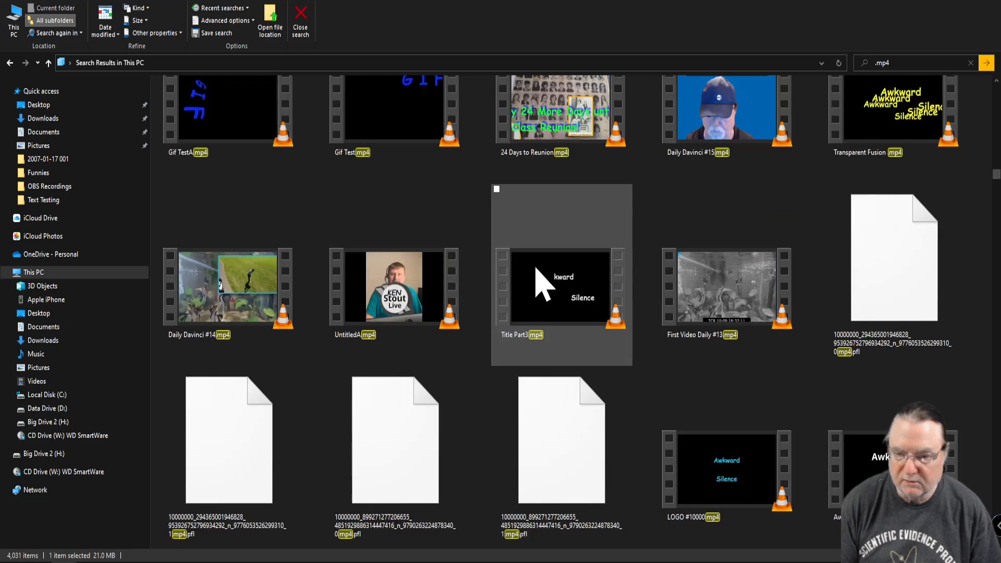
pyautogui.scroll(-9, 542, 284)
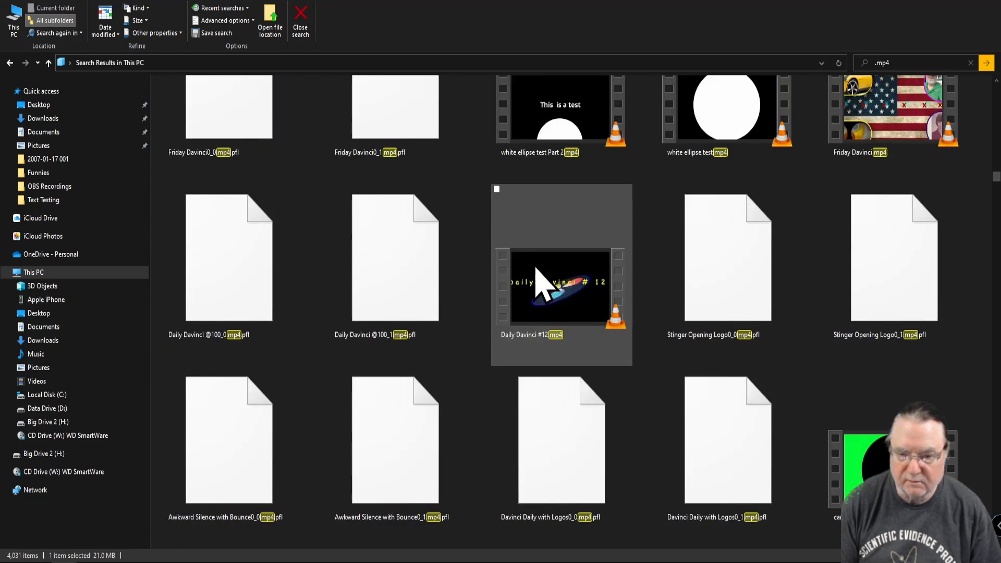
pyautogui.scroll(-4, 540, 282)
pyautogui.scroll(-4, 542, 285)
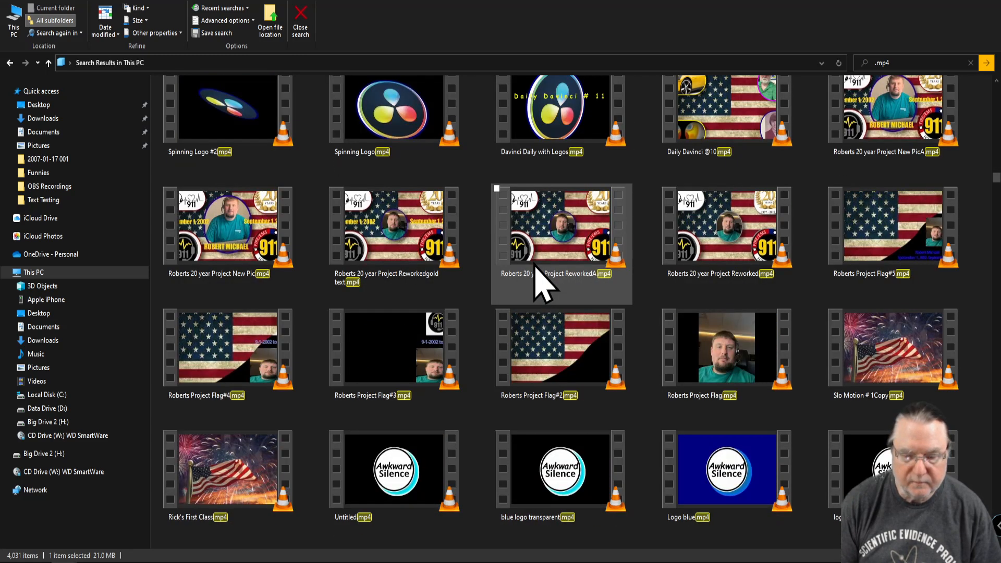
pyautogui.scroll(-6, 542, 284)
pyautogui.scroll(-3, 542, 284)
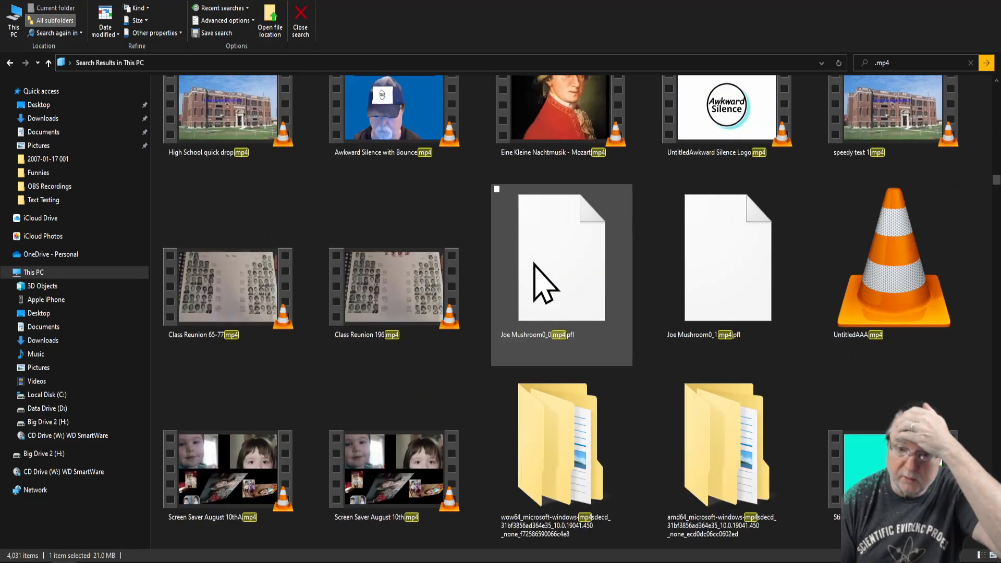
pyautogui.scroll(-3, 542, 284)
pyautogui.scroll(-4, 537, 276)
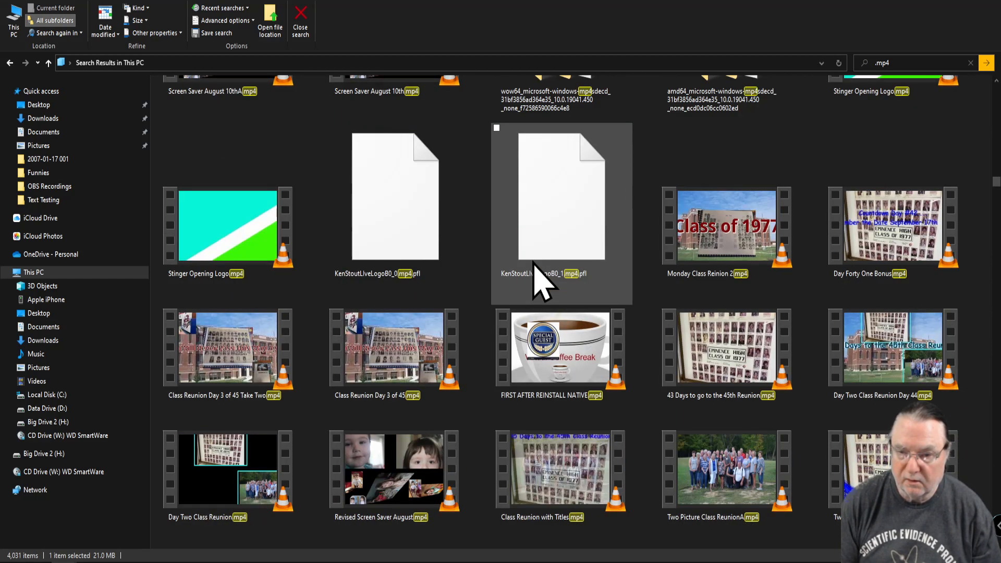
pyautogui.scroll(-9, 537, 276)
pyautogui.scroll(-3, 537, 276)
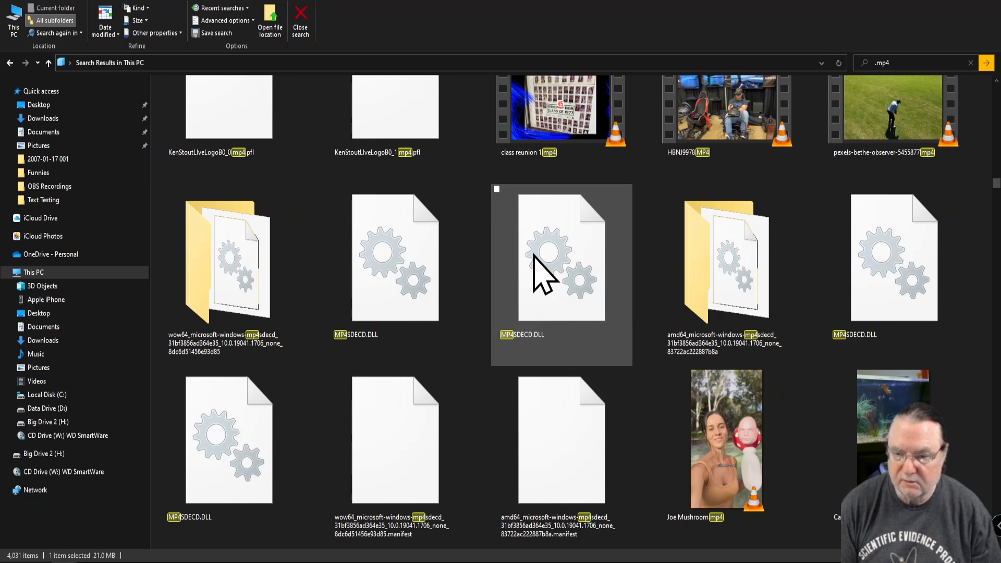
pyautogui.scroll(-6, 542, 274)
pyautogui.scroll(-10, 539, 271)
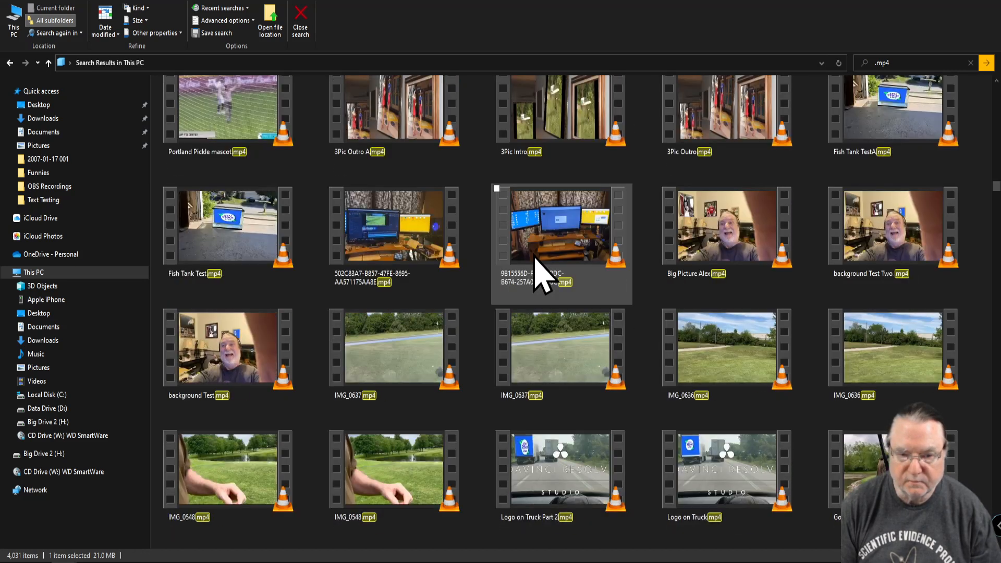
pyautogui.click(992, 8)
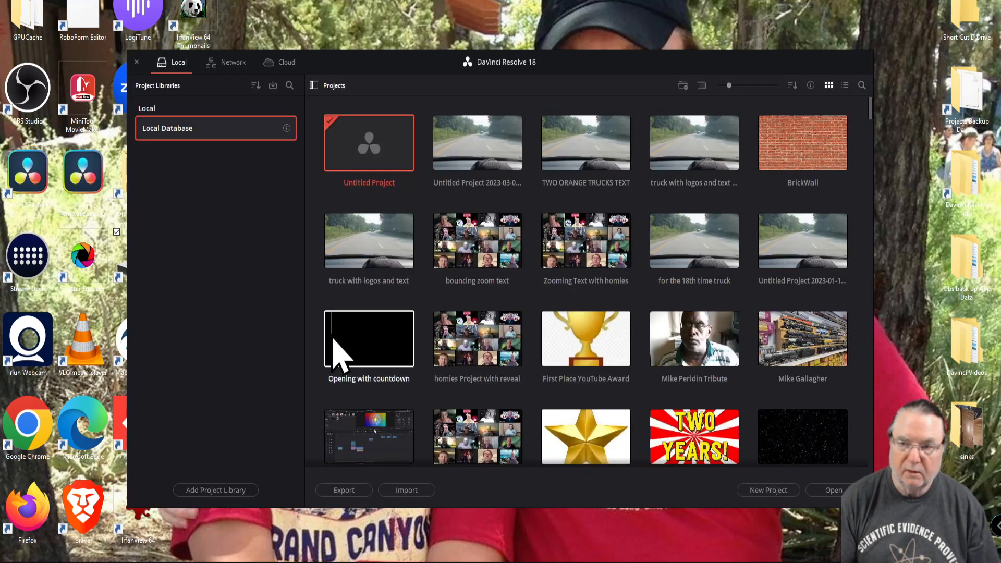
# Open the Untitled Project in DaVinci Resolve and start downloading the offered DaVinci Resolve Studio 18.1.4 update.
pyautogui.doubleClick(373, 154)
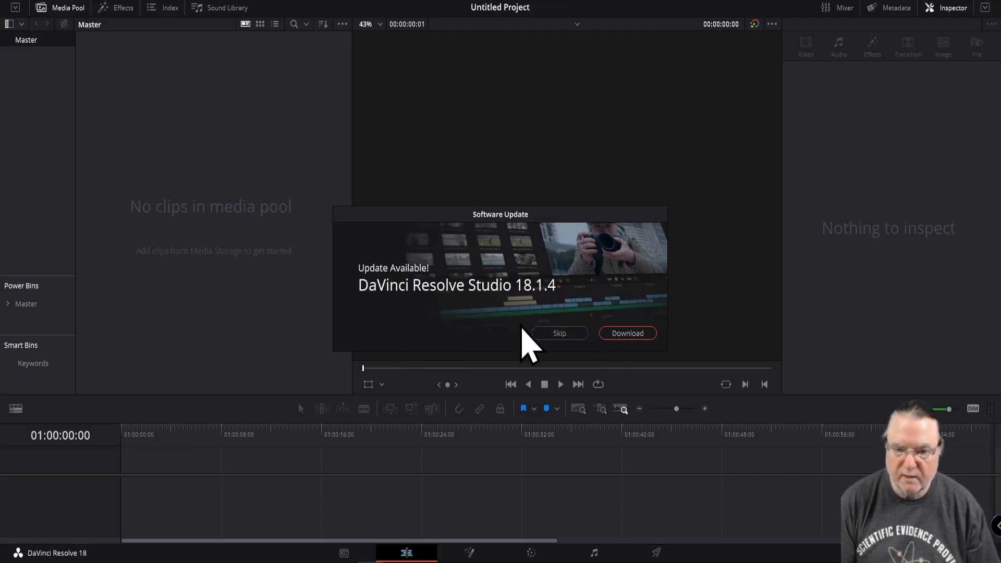
pyautogui.click(633, 336)
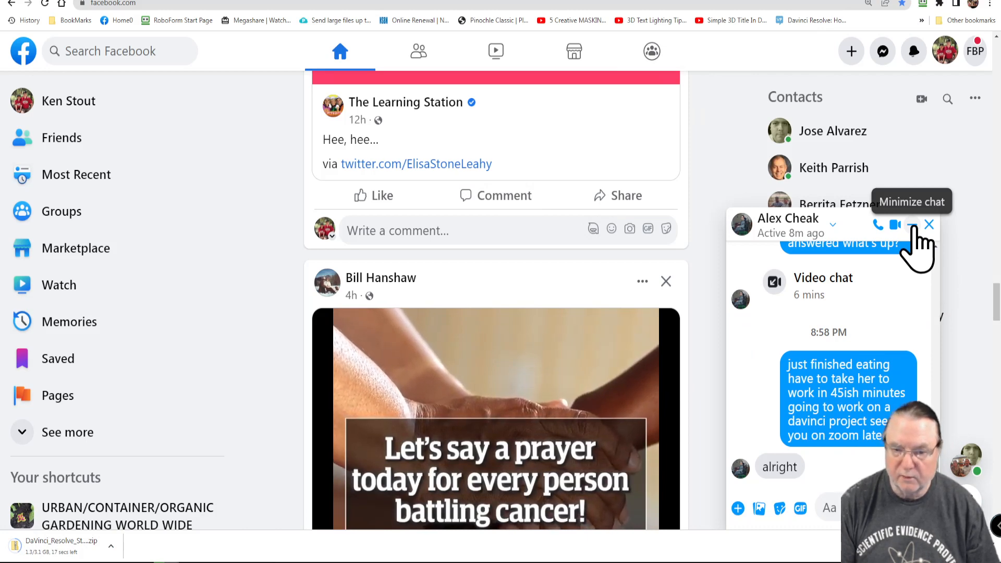
pyautogui.scroll(10, 534, 313)
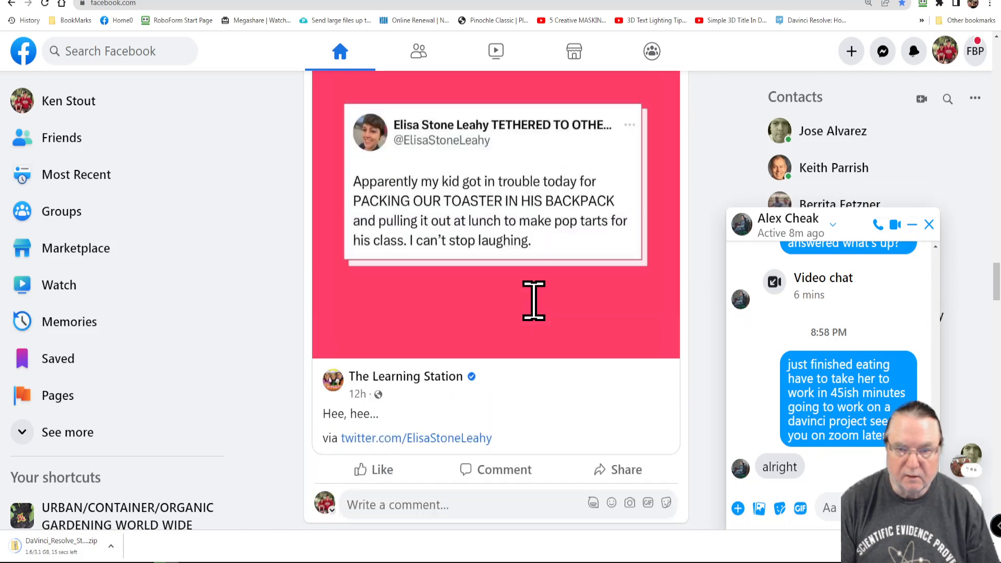
pyautogui.scroll(15, 533, 301)
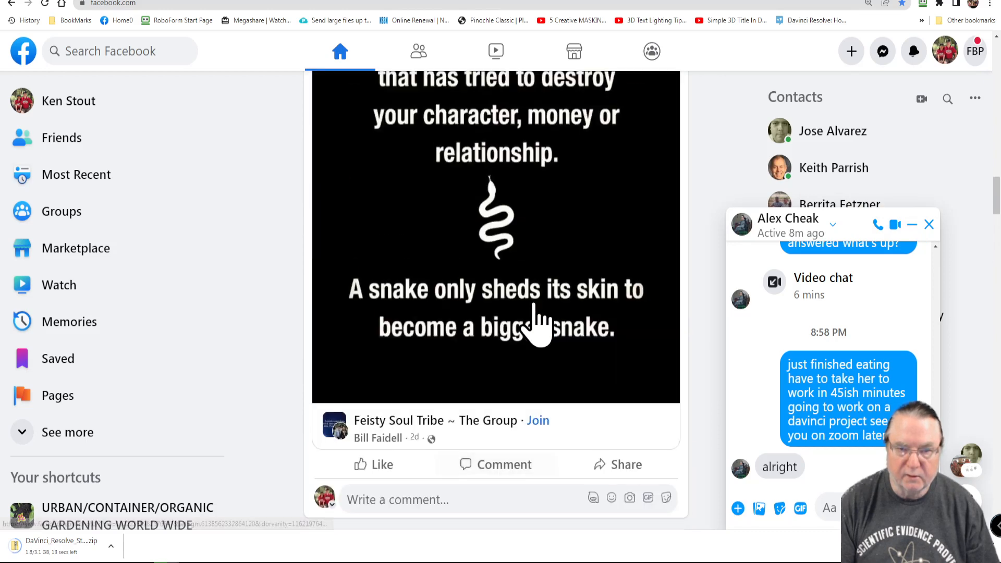
pyautogui.scroll(15, 534, 312)
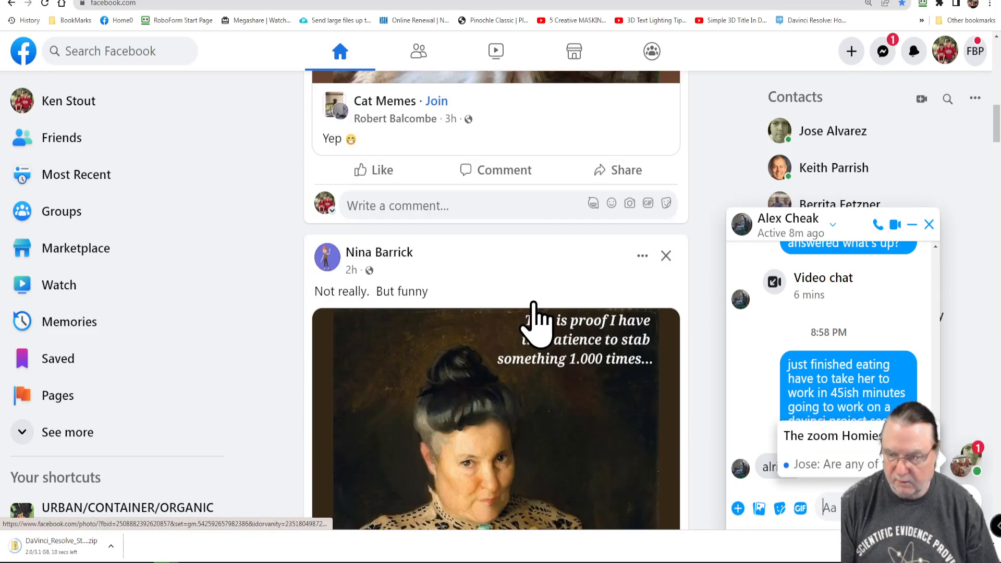
pyautogui.scroll(8, 536, 323)
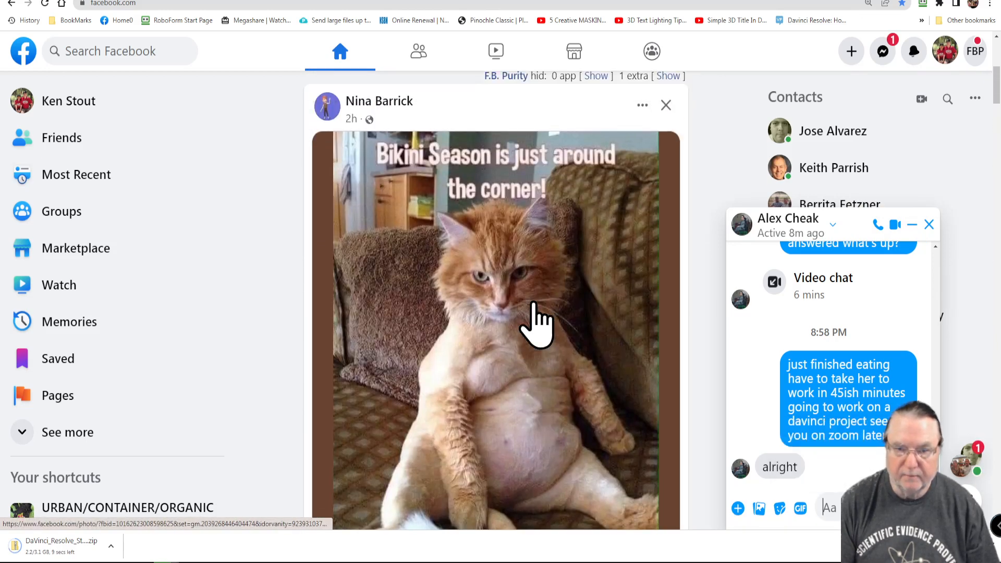
pyautogui.scroll(-1, 533, 305)
pyautogui.scroll(2, 492, 279)
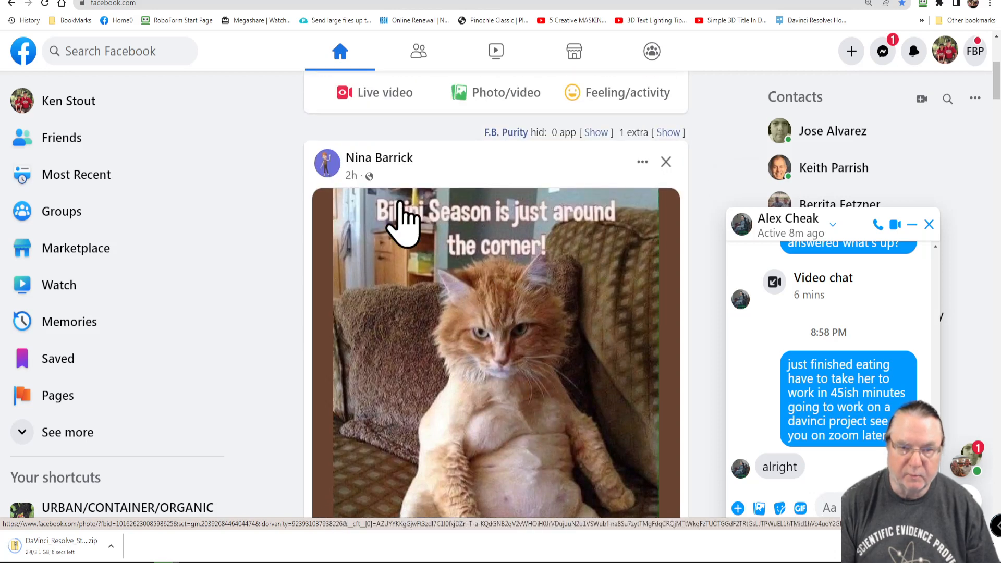
pyautogui.scroll(-2, 425, 297)
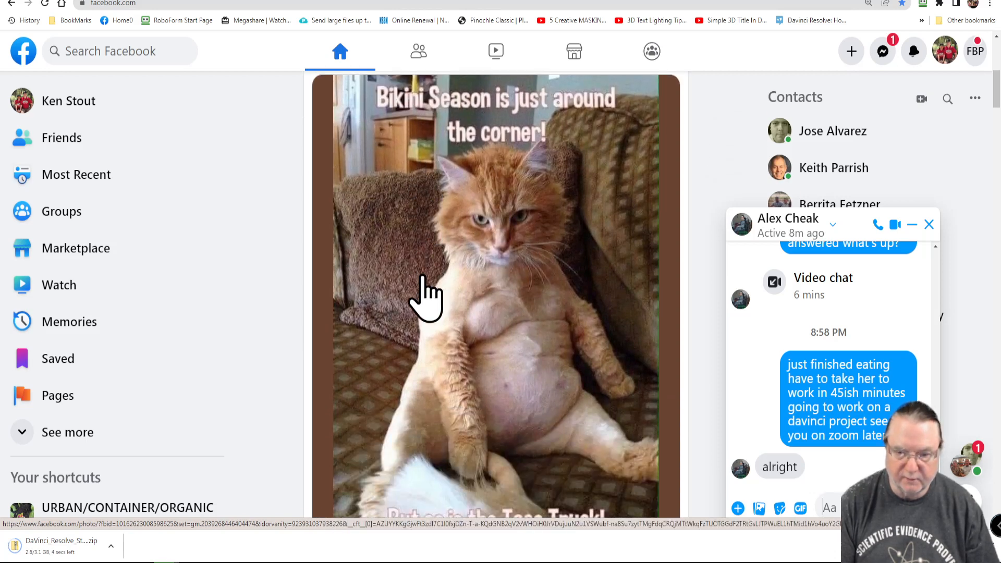
pyautogui.scroll(-1, 425, 297)
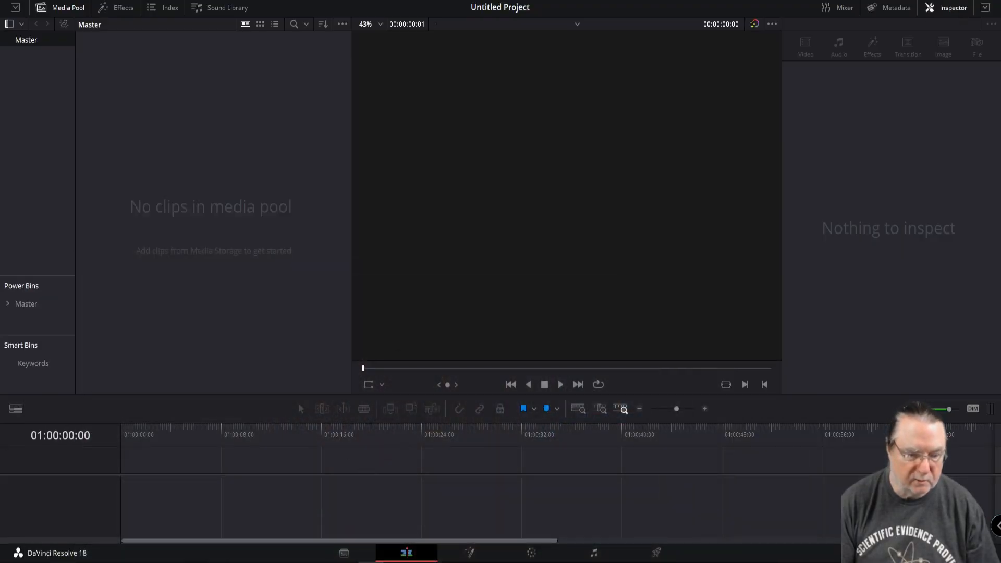
# Open the Downloads folder and run the installer application inside DaVinci_Resolve_Studio_18.1.4_Windows.zip.
pyautogui.moveTo(63, 562)
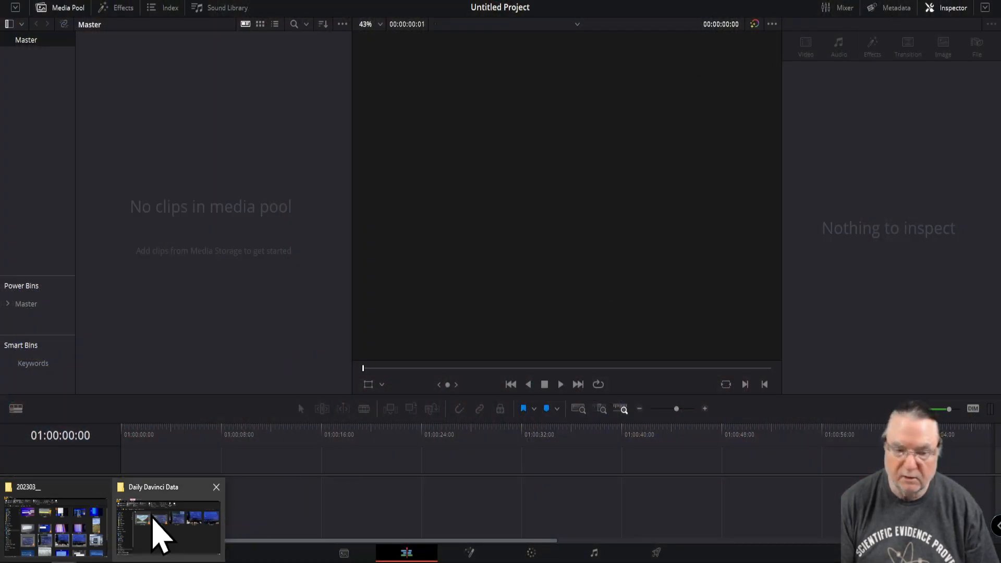
pyautogui.moveTo(112, 562)
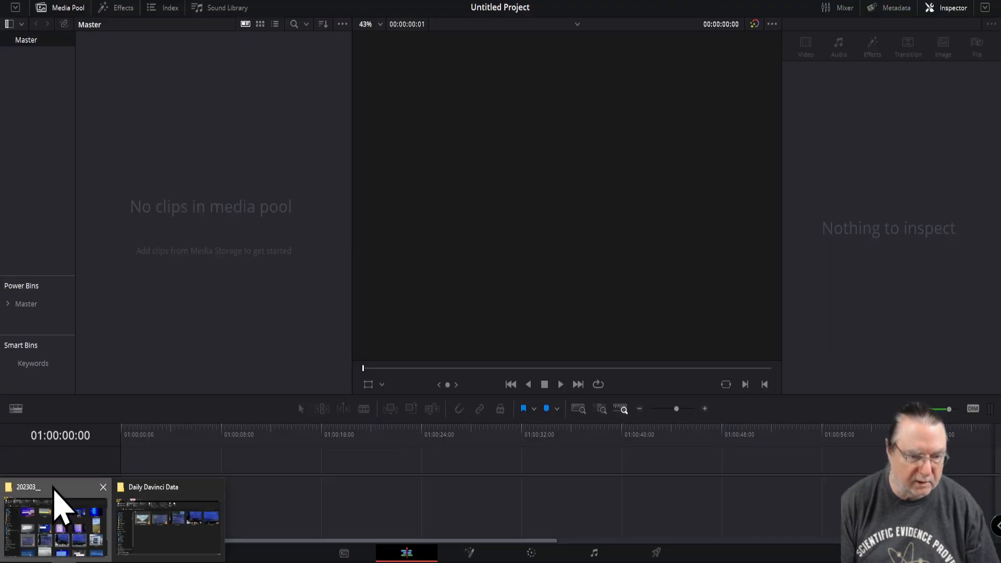
pyautogui.click(52, 500)
pyautogui.click(39, 120)
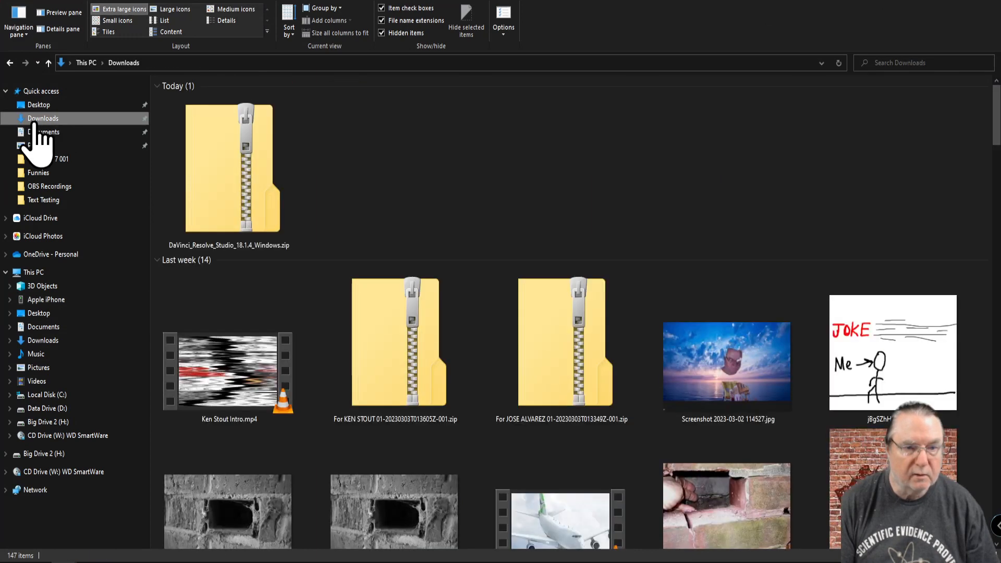
pyautogui.doubleClick(232, 175)
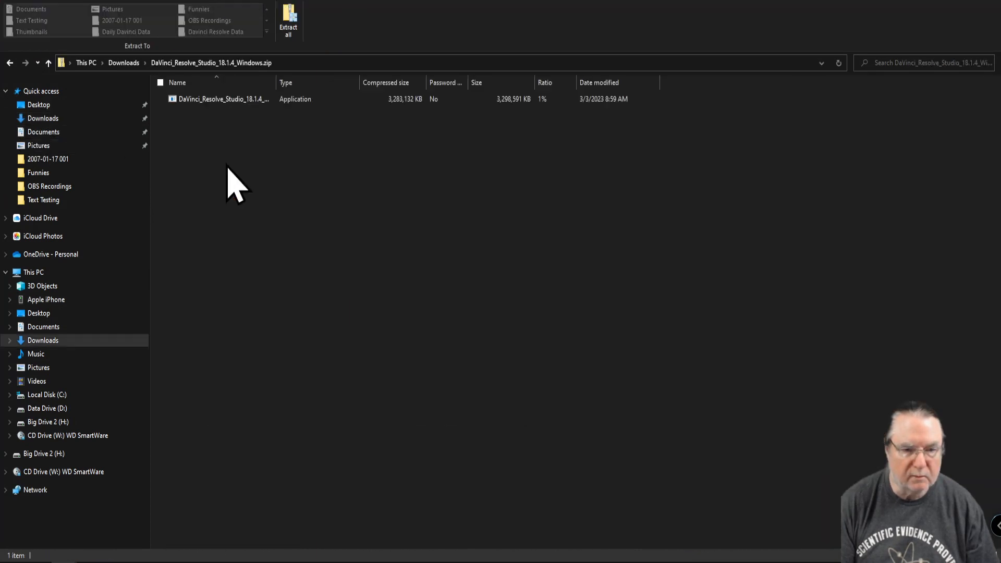
pyautogui.click(218, 101)
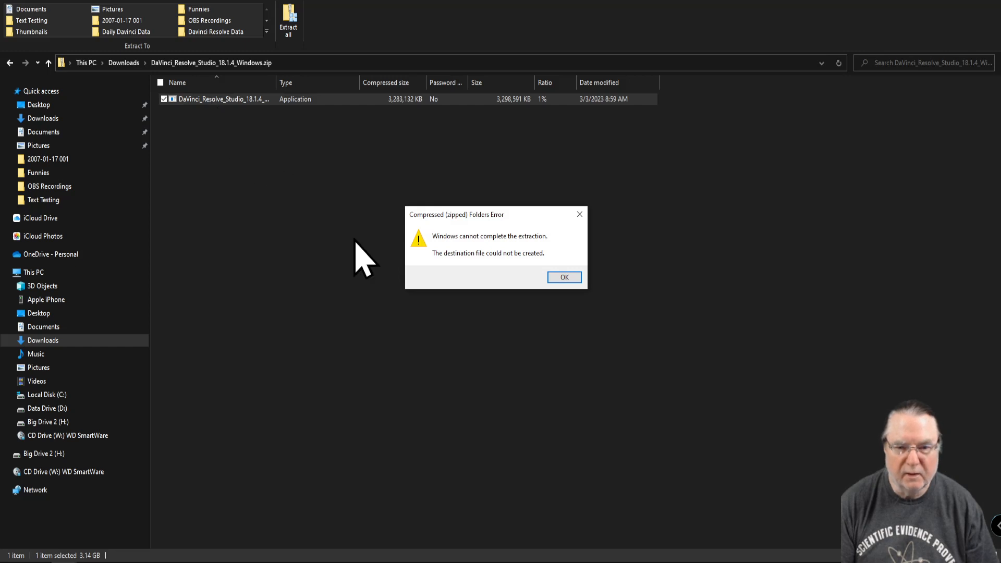
pyautogui.click(564, 277)
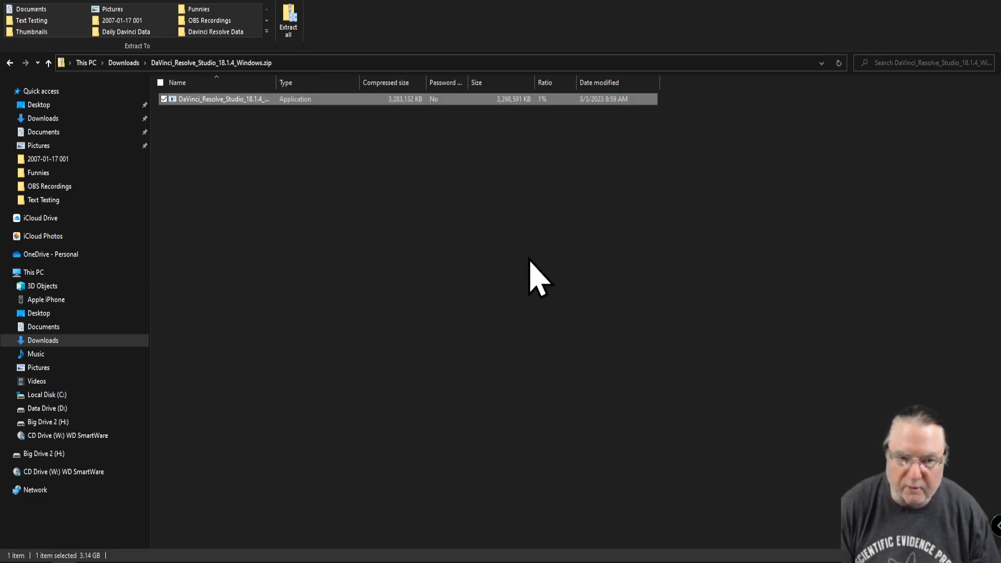
# Try to extract all of DaVinci_Resolve_Studio_18.1.4_Windows.zip into a folder of the same name in Downloads.
pyautogui.click(8, 63)
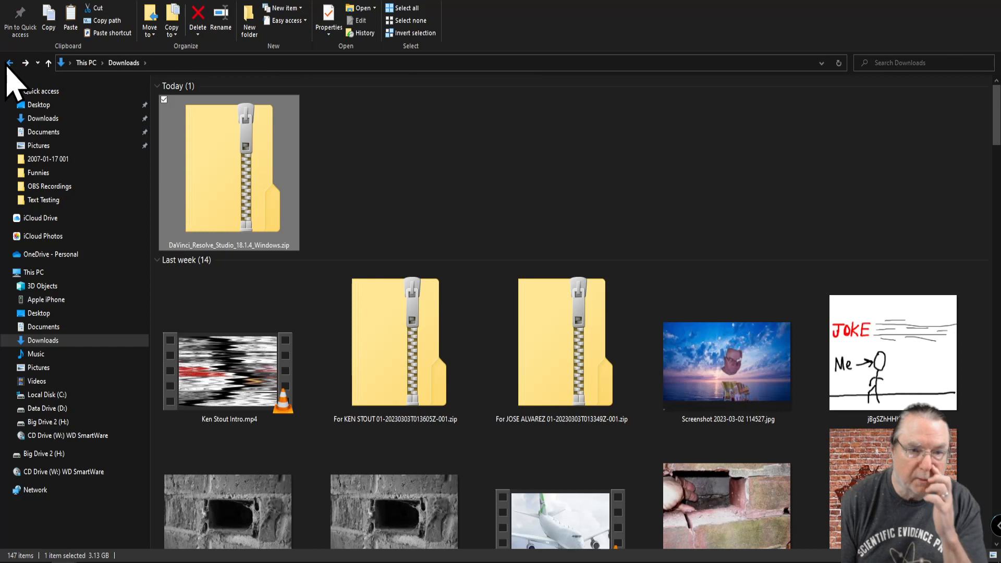
pyautogui.rightClick(239, 153)
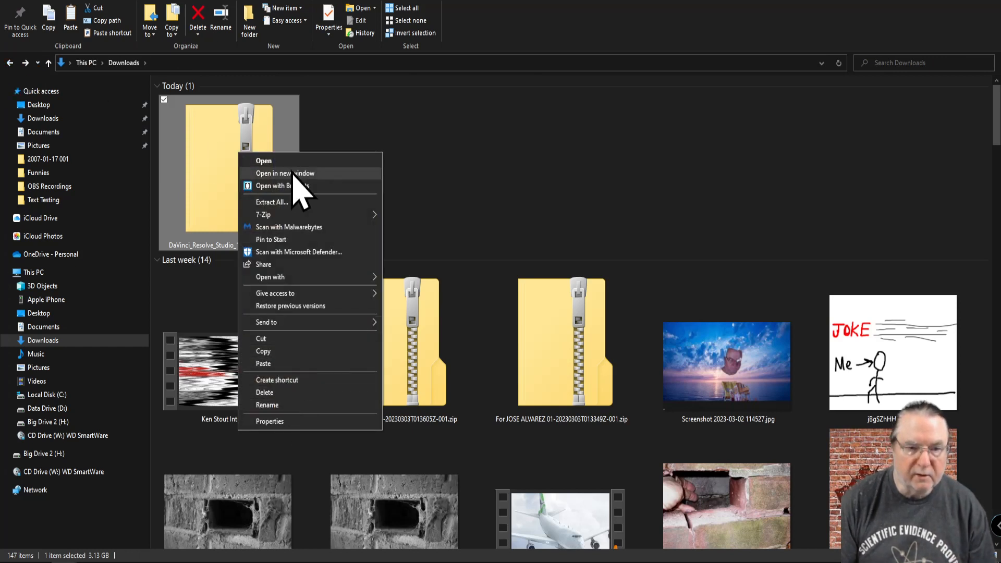
pyautogui.click(450, 116)
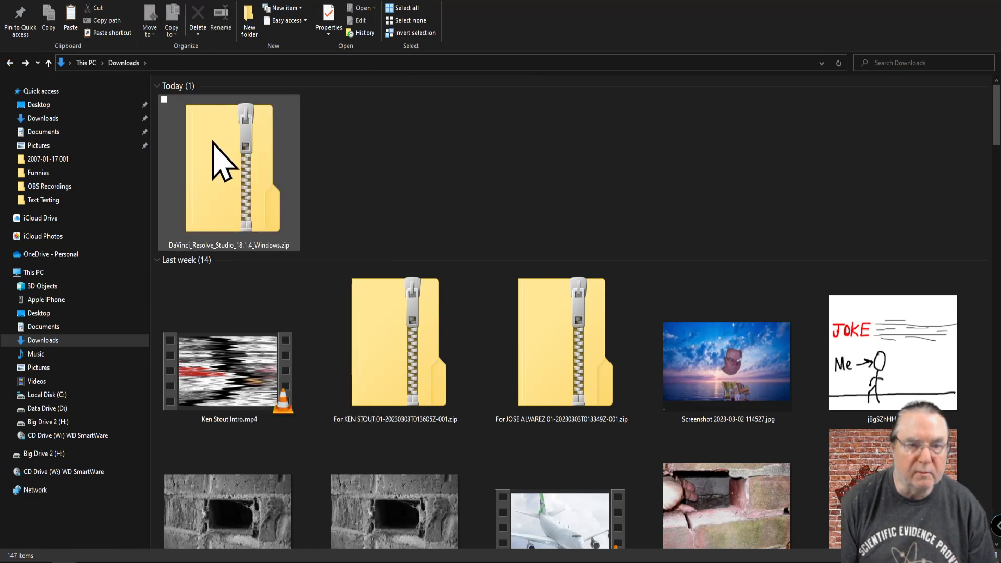
pyautogui.click(220, 159)
pyautogui.click(165, 1)
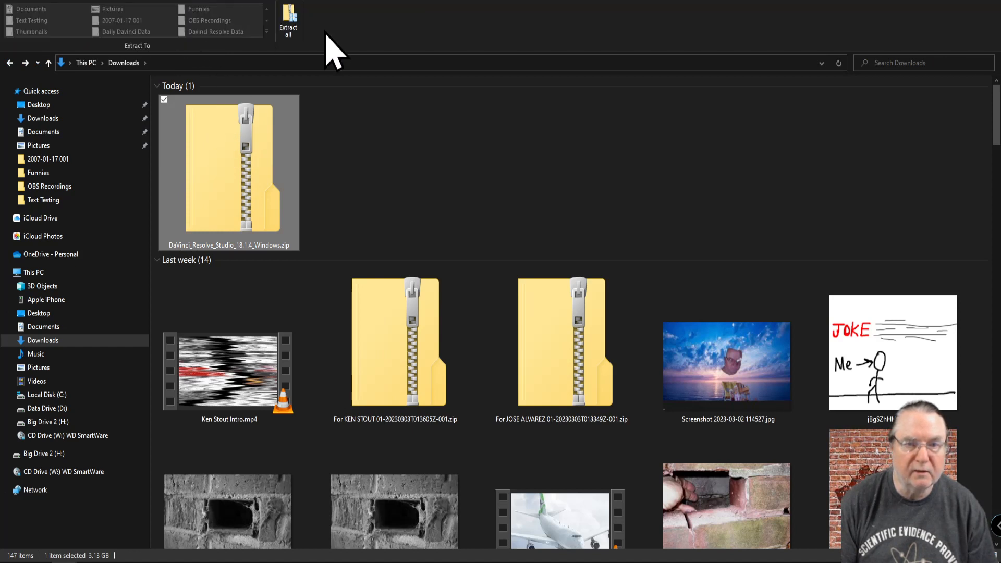
pyautogui.click(288, 17)
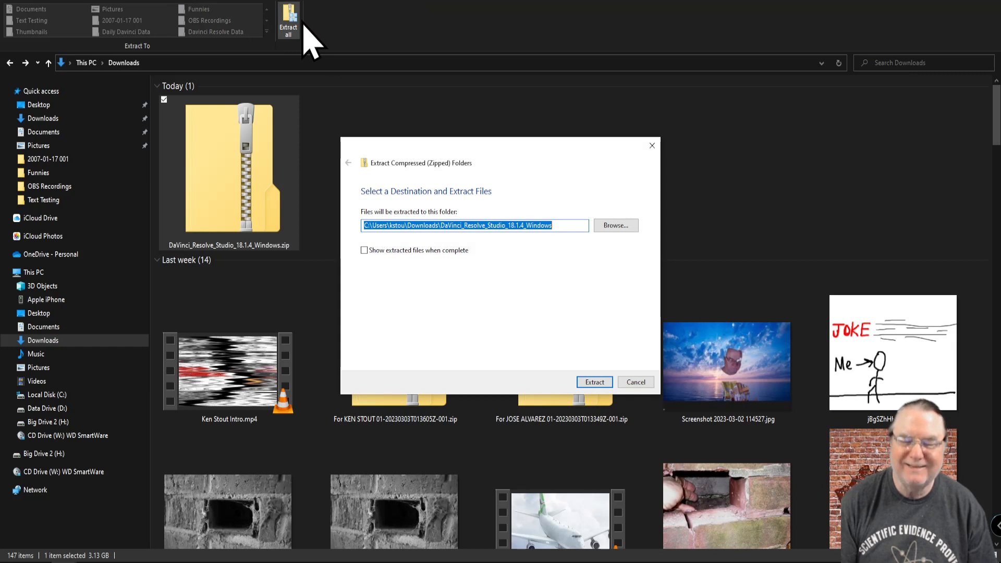
pyautogui.click(595, 382)
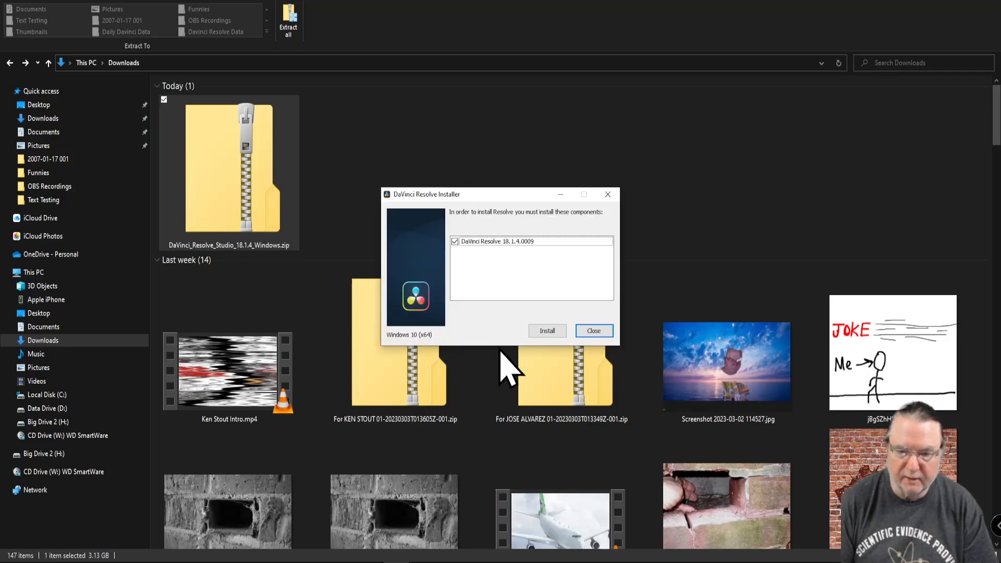
# Start installing DaVinci Resolve 18.1.4.0009, accept the license agreement and keep the default destination folder.
pyautogui.click(546, 330)
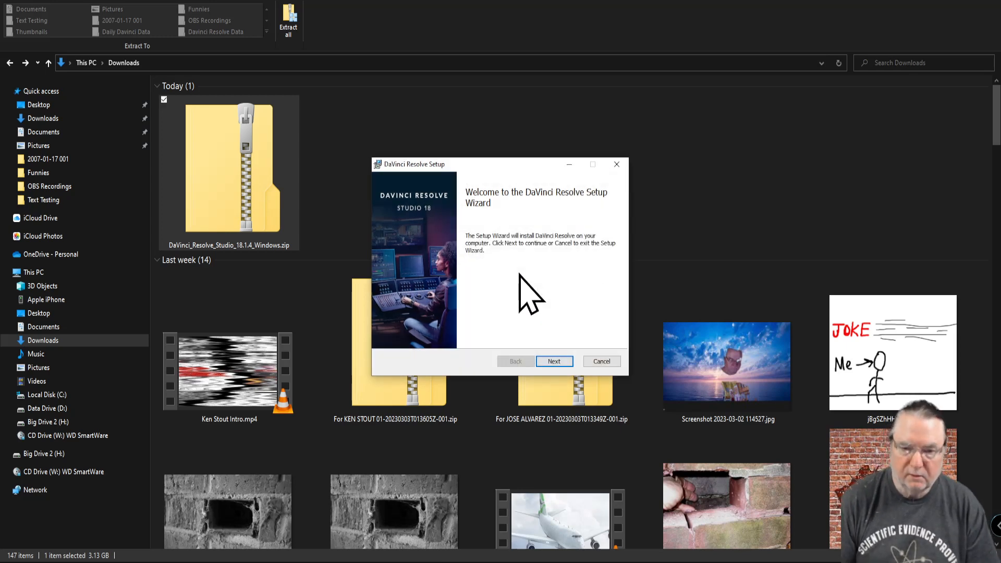
pyautogui.click(555, 361)
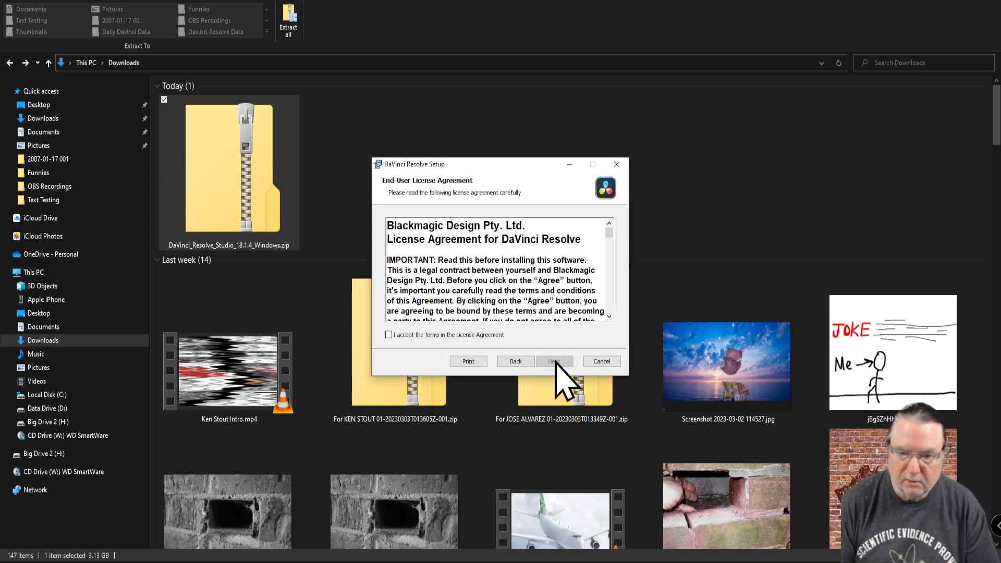
pyautogui.click(389, 334)
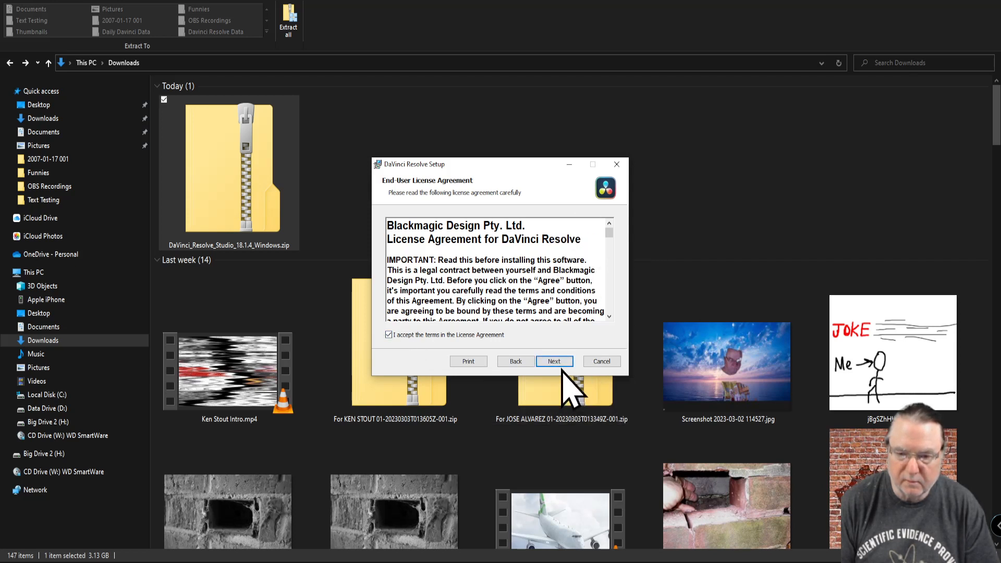
pyautogui.click(555, 361)
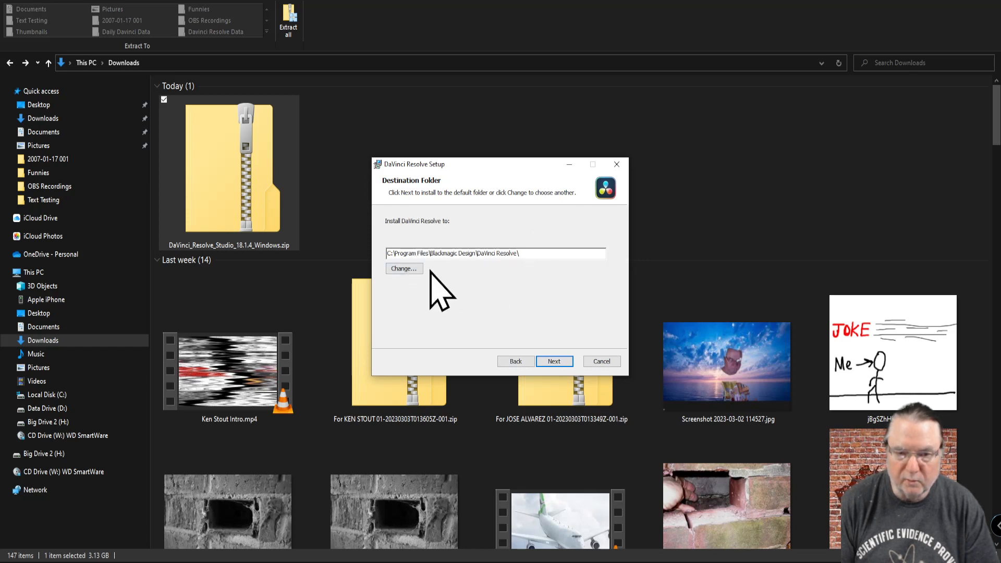
pyautogui.click(553, 362)
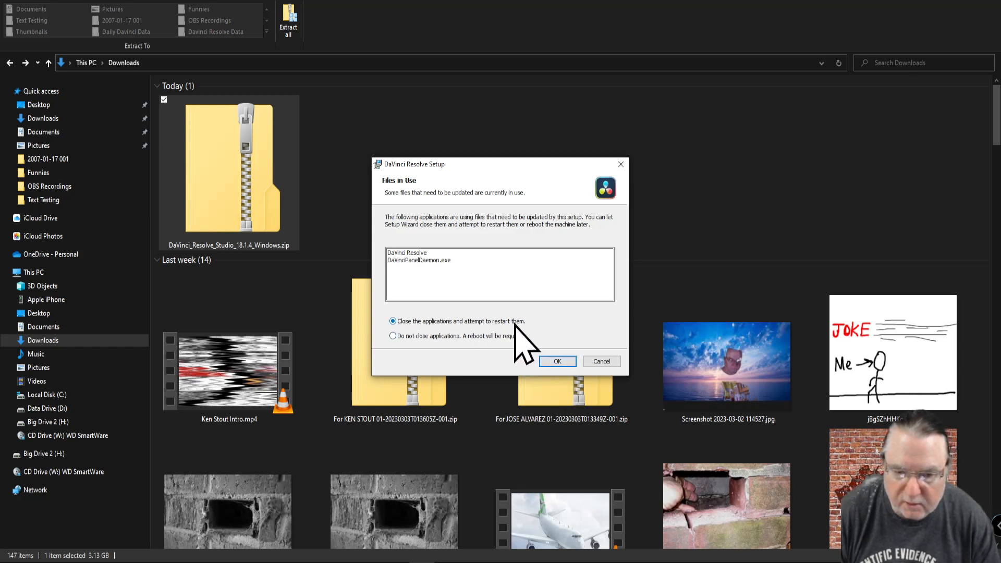
# Let setup close the applications in use and attempt to restart them, and finish the installation without showing the ReadMe.
pyautogui.click(555, 361)
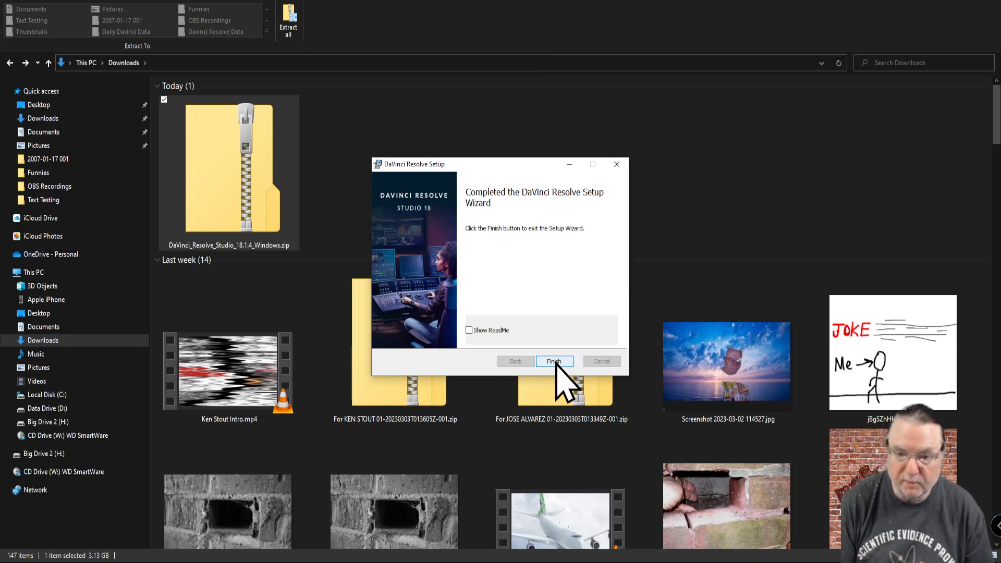
pyautogui.click(555, 361)
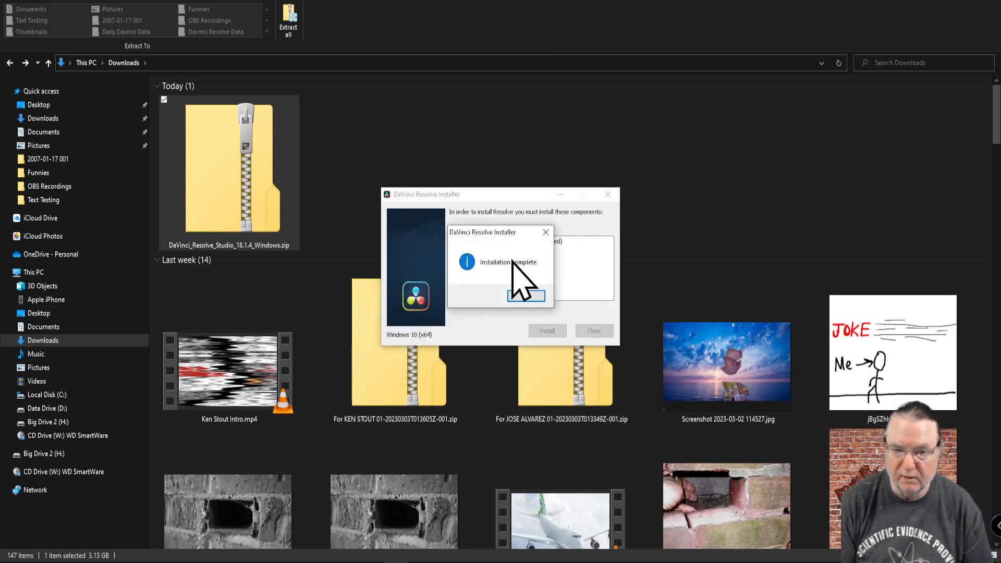
pyautogui.click(528, 296)
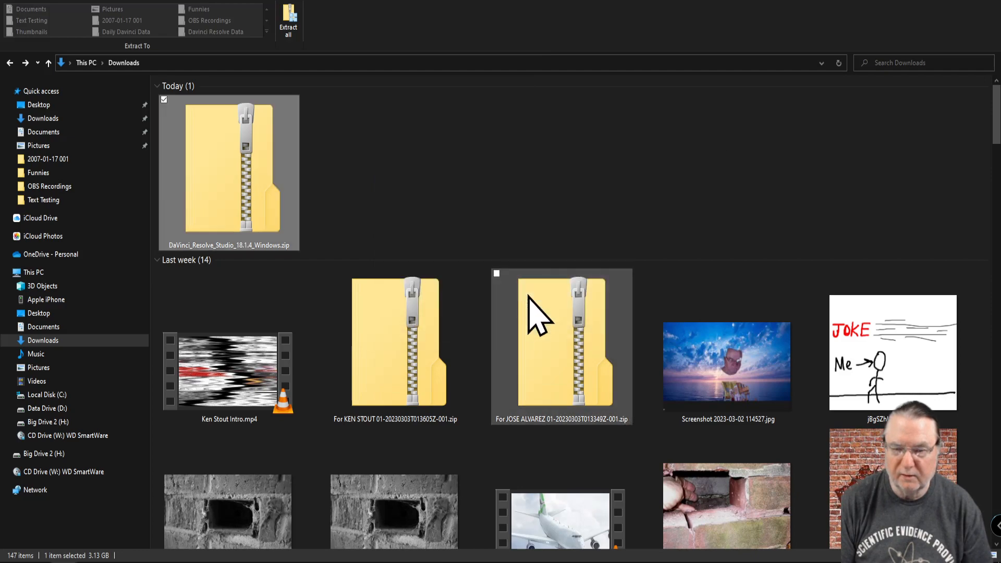
# Put the Downloads window away, close the leftover extraction dialog and remove the broken shortcut that cannot be opened.
pyautogui.click(984, 9)
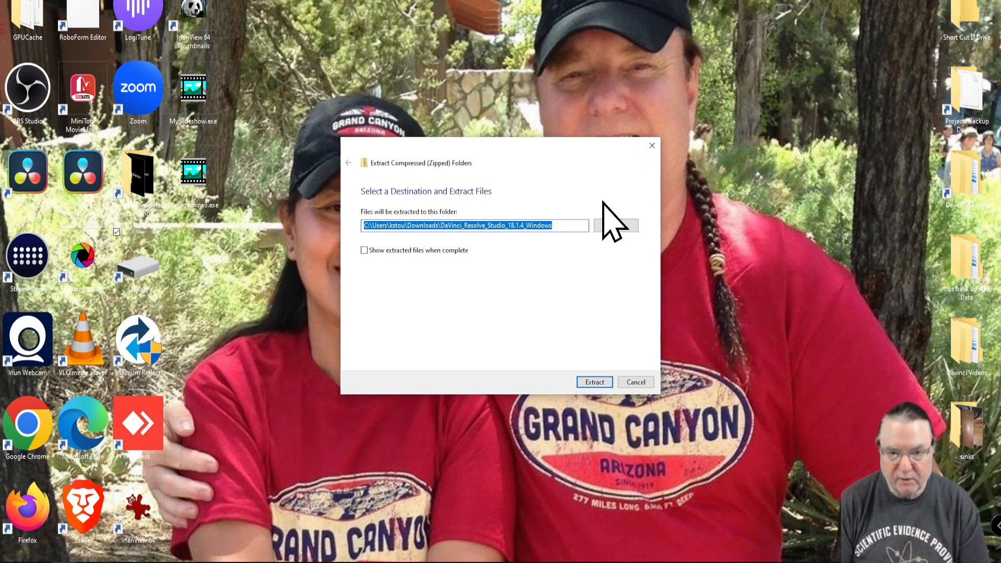
pyautogui.click(652, 146)
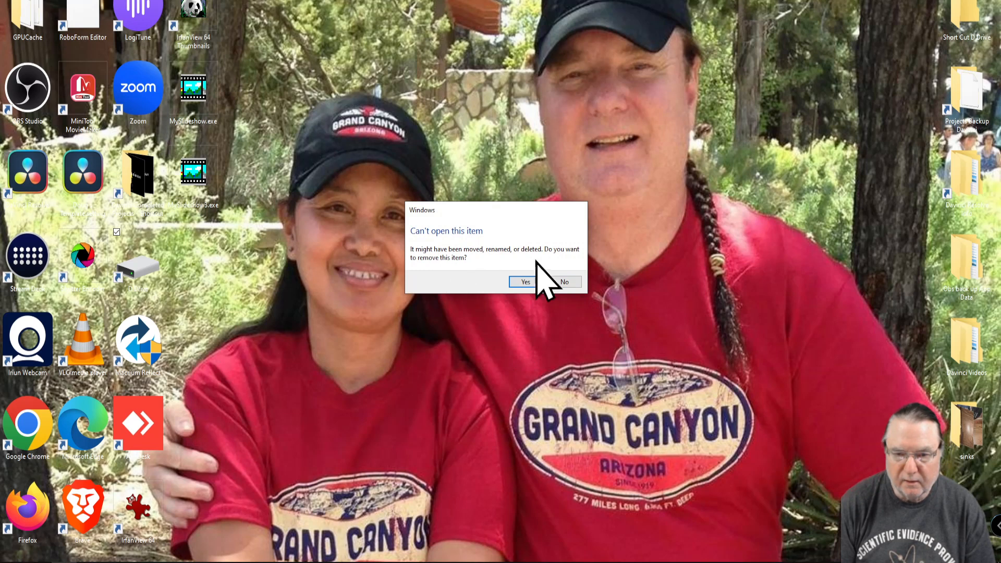
pyautogui.click(523, 282)
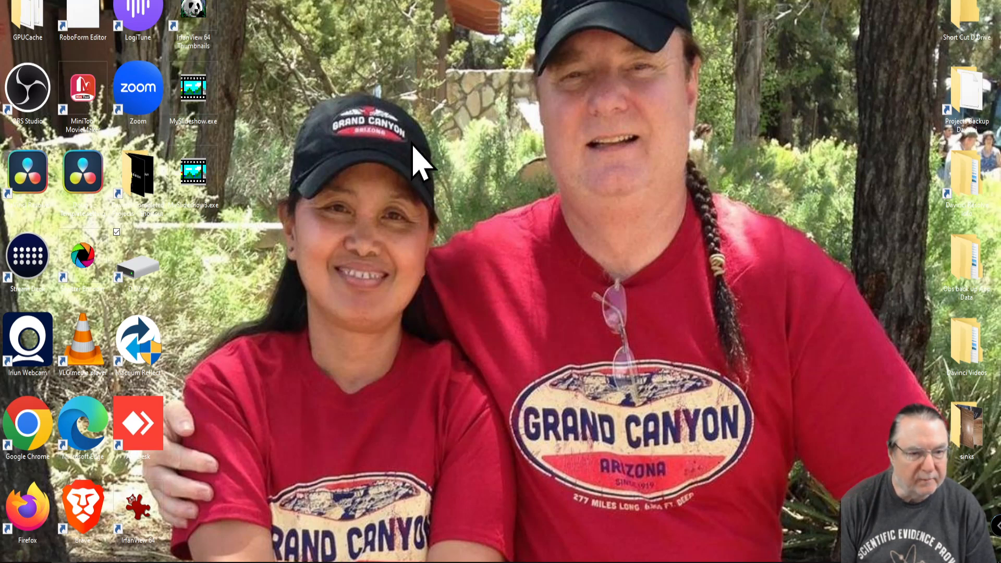
# Open the Untitled Project in DaVinci Resolve and import IMG_1358.MP4 into the media pool without changing the project frame rate.
pyautogui.click(30, 190)
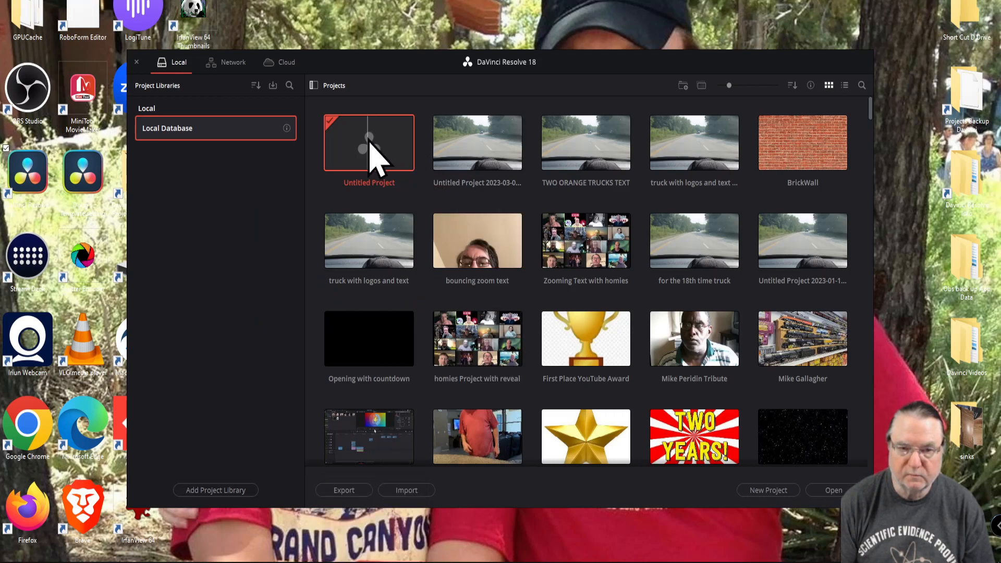
pyautogui.doubleClick(369, 140)
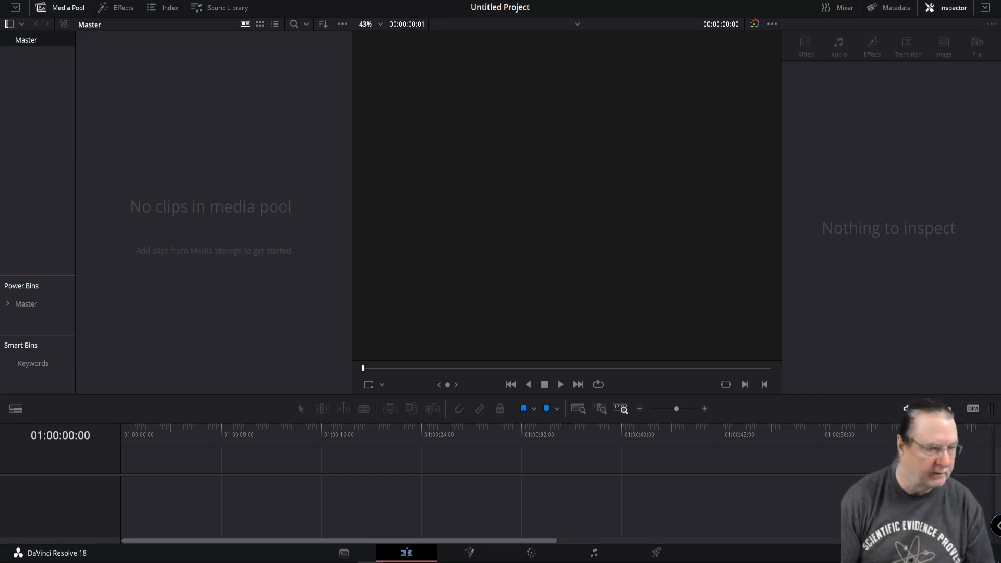
pyautogui.moveTo(167, 250); pyautogui.dragTo(219, 244)
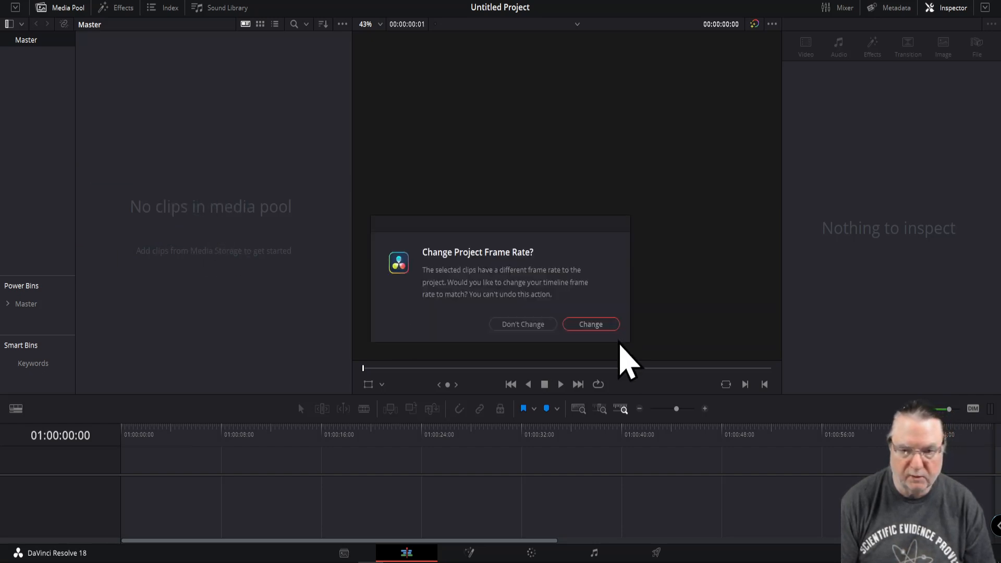
pyautogui.click(523, 324)
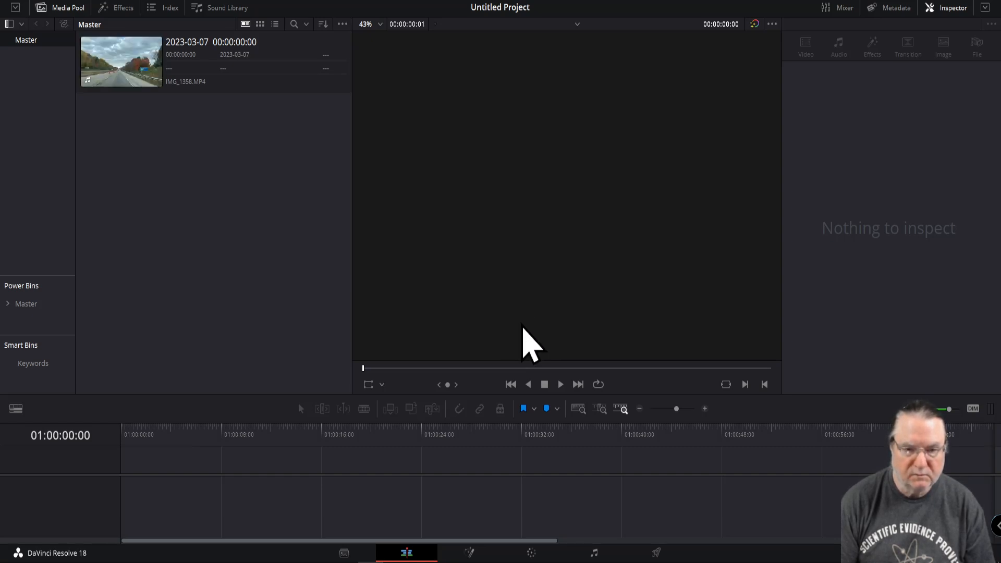
# Place IMG_1358.MP4 at the start of a new timeline and shift its audio about 1 min 38 s away from the video.
pyautogui.moveTo(179, 82); pyautogui.dragTo(241, 509)
pyautogui.moveTo(297, 495); pyautogui.dragTo(183, 491)
pyautogui.moveTo(274, 507); pyautogui.dragTo(518, 509)
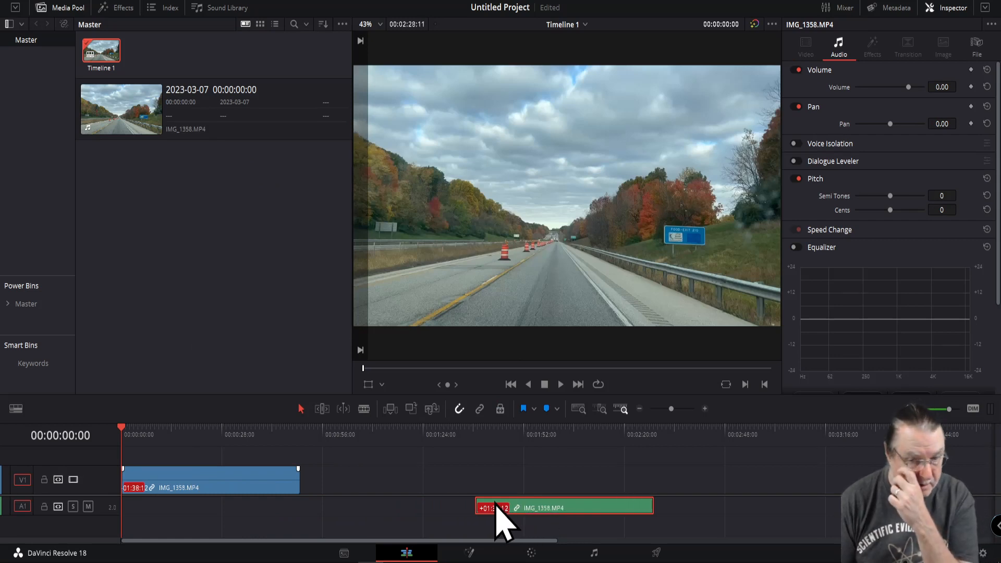
# Delete the shifted audio clip from track A1 and open the driving clip in the Fusion workspace.
pyautogui.press('Delete')
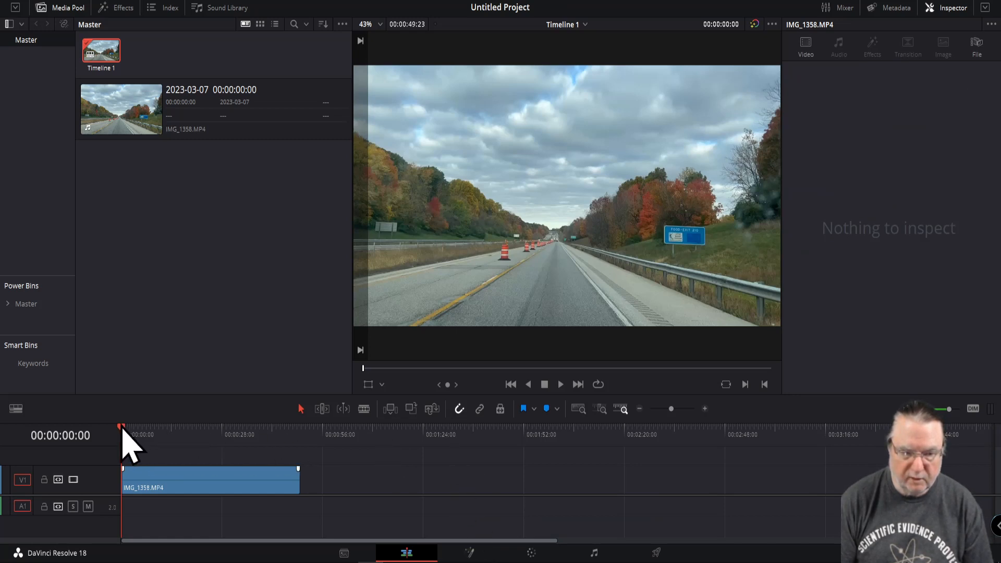
pyautogui.click(407, 437)
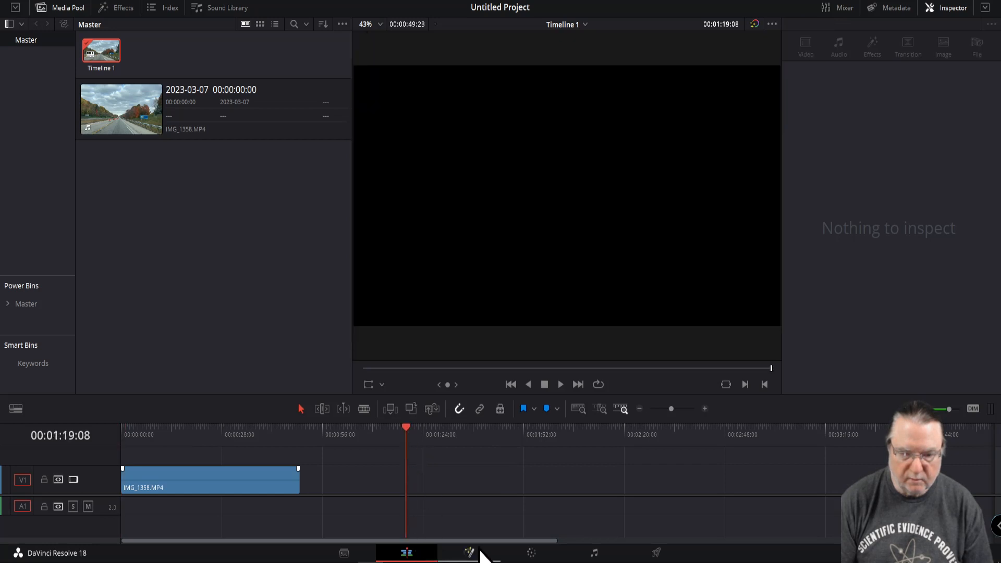
pyautogui.click(472, 554)
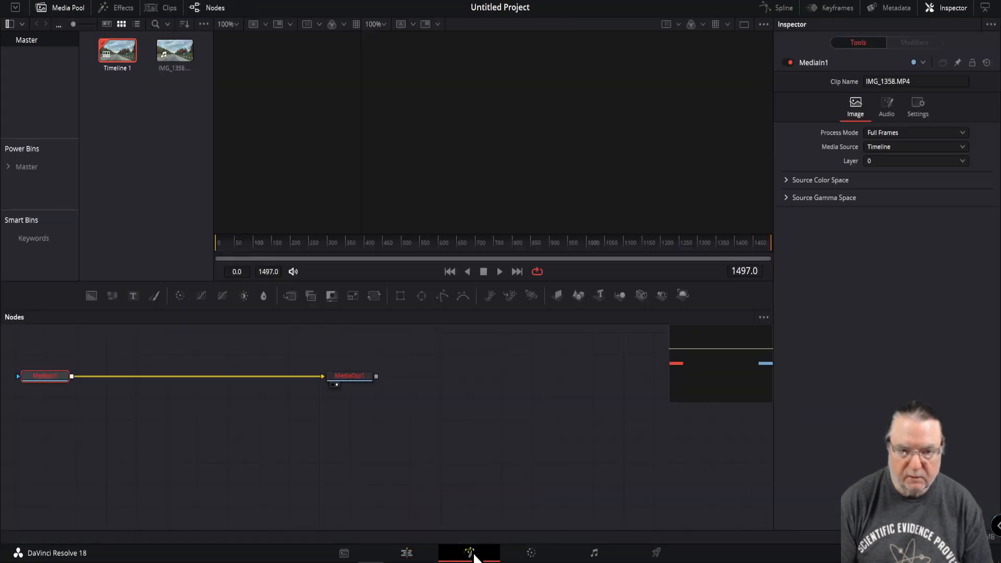
# Move the MediaIn1 and MediaOut1 nodes together farther down and to the right in the node graph.
pyautogui.moveTo(16, 334); pyautogui.dragTo(409, 424)
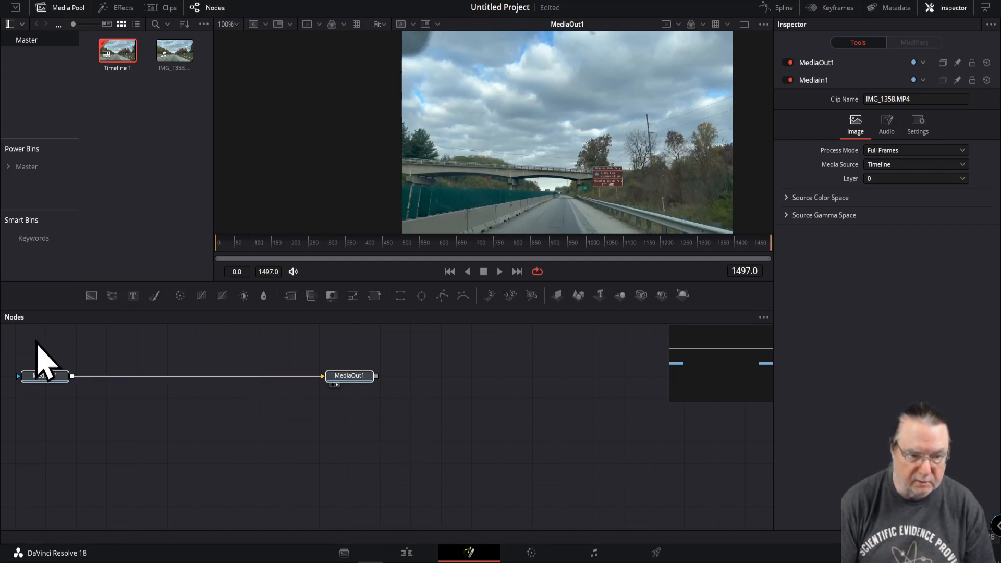
pyautogui.moveTo(35, 336); pyautogui.dragTo(386, 417)
pyautogui.moveTo(353, 376); pyautogui.dragTo(513, 451)
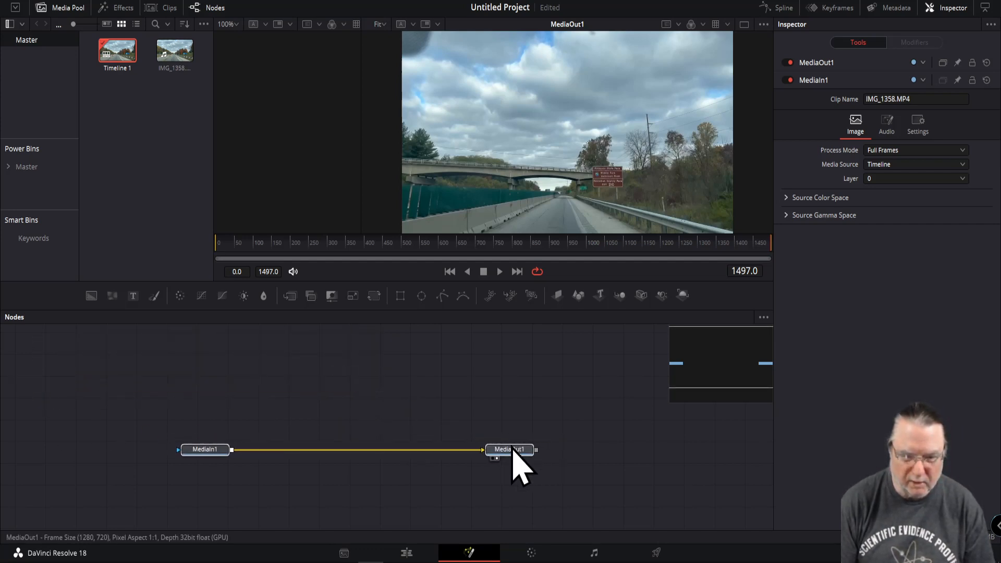
pyautogui.click(640, 451)
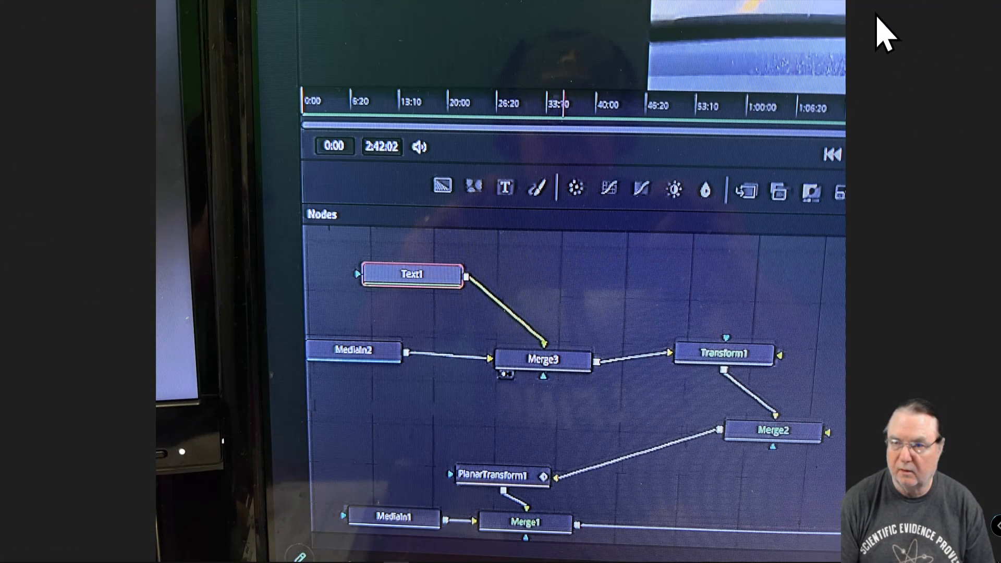
# Arrange the IMG_1958.JPG photo and a narrowed DaVinci Resolve window side by side so the reference node graph can be followed.
pyautogui.press('Escape')
pyautogui.moveTo(703, 49); pyautogui.dragTo(740, 18)
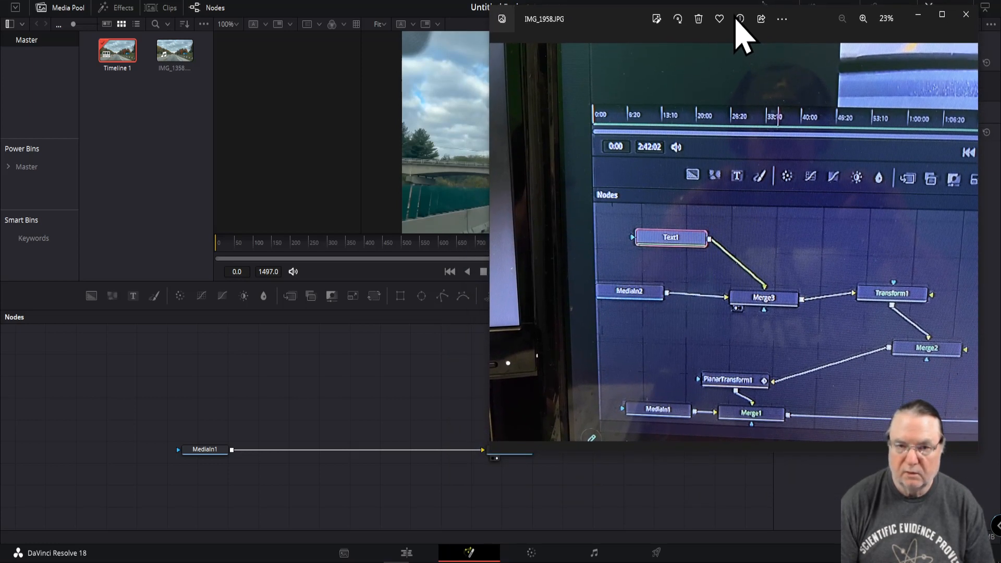
pyautogui.click(746, 2)
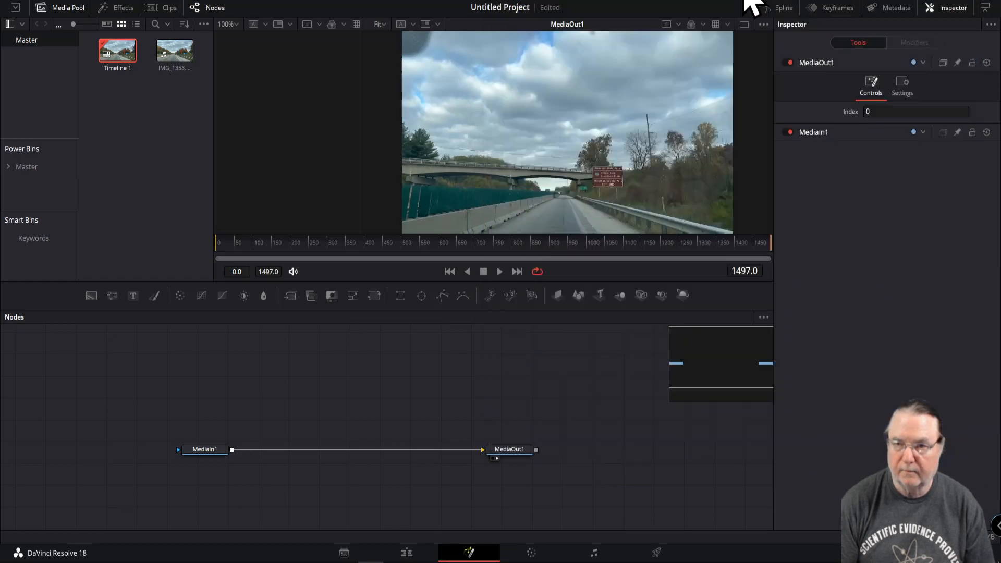
pyautogui.moveTo(840, 2); pyautogui.dragTo(687, 2)
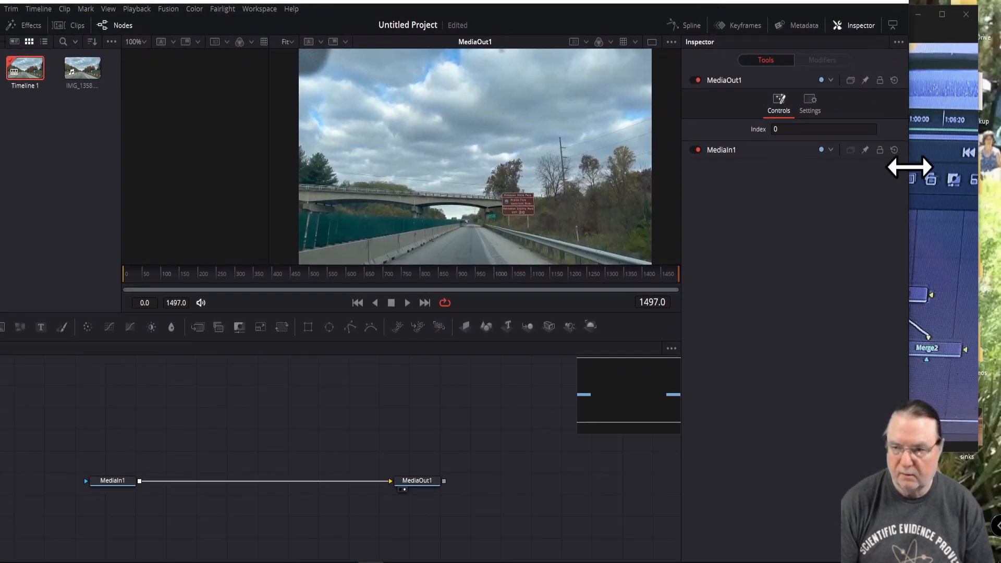
pyautogui.moveTo(910, 168); pyautogui.dragTo(525, 168)
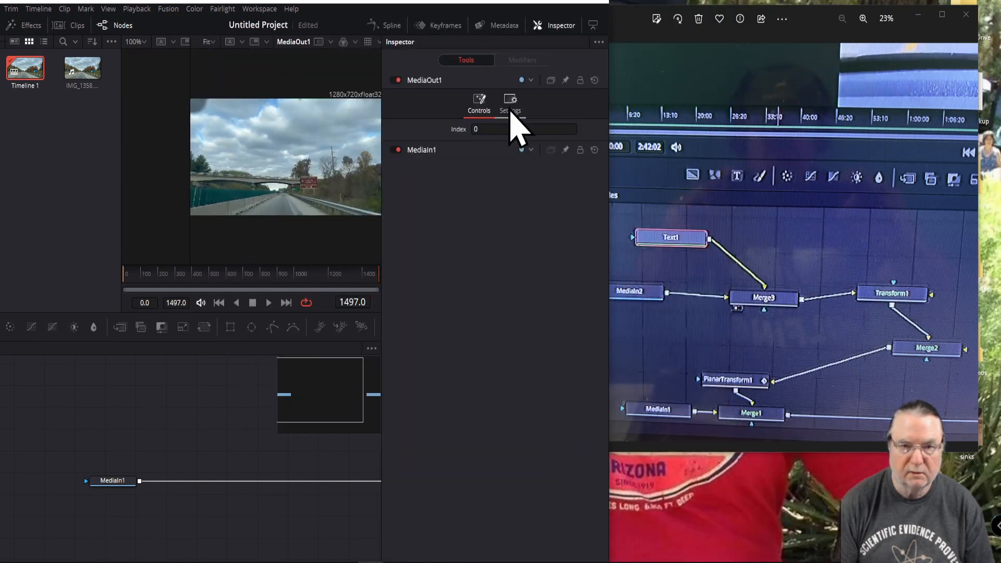
pyautogui.moveTo(438, 2); pyautogui.dragTo(495, 1)
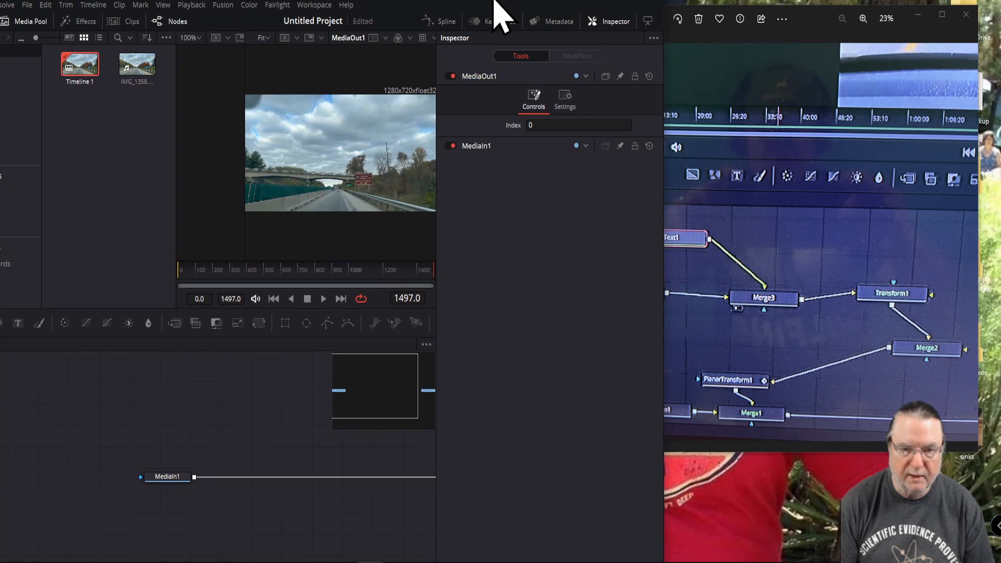
pyautogui.click(812, 16)
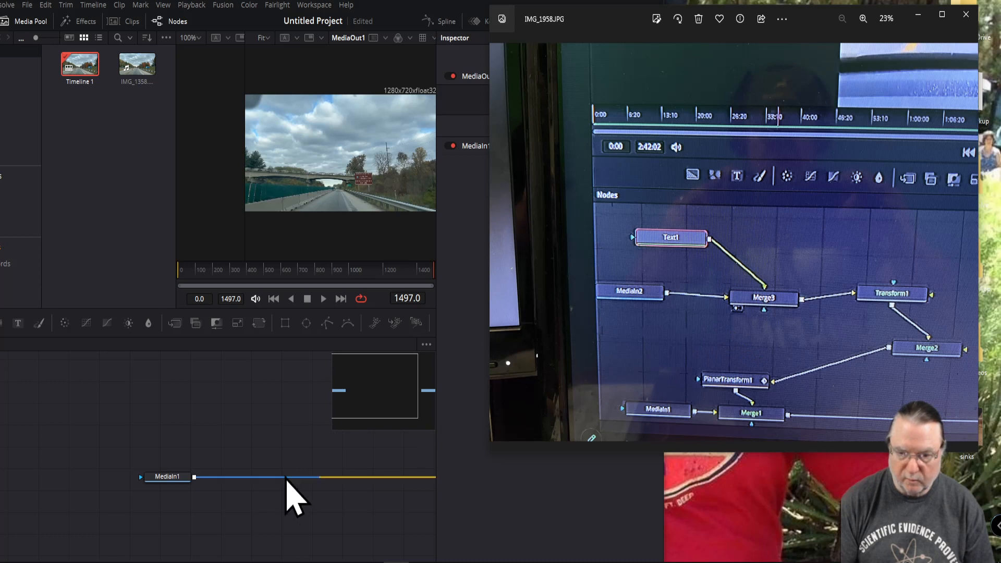
# Move MediaIn1 away from MediaOut1, insert a Merge node between them and space it out from MediaIn1.
pyautogui.moveTo(168, 476); pyautogui.dragTo(59, 475)
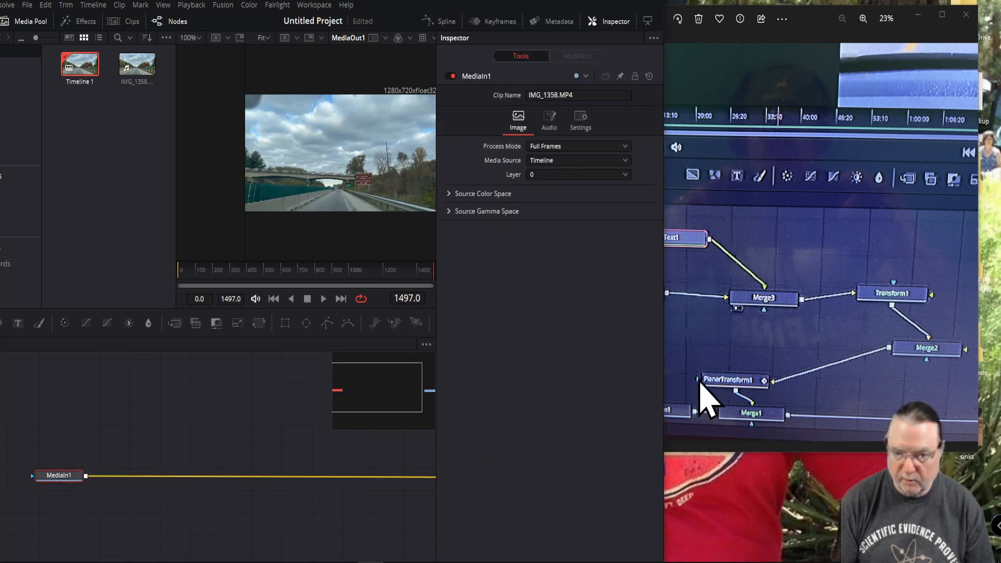
pyautogui.click(175, 324)
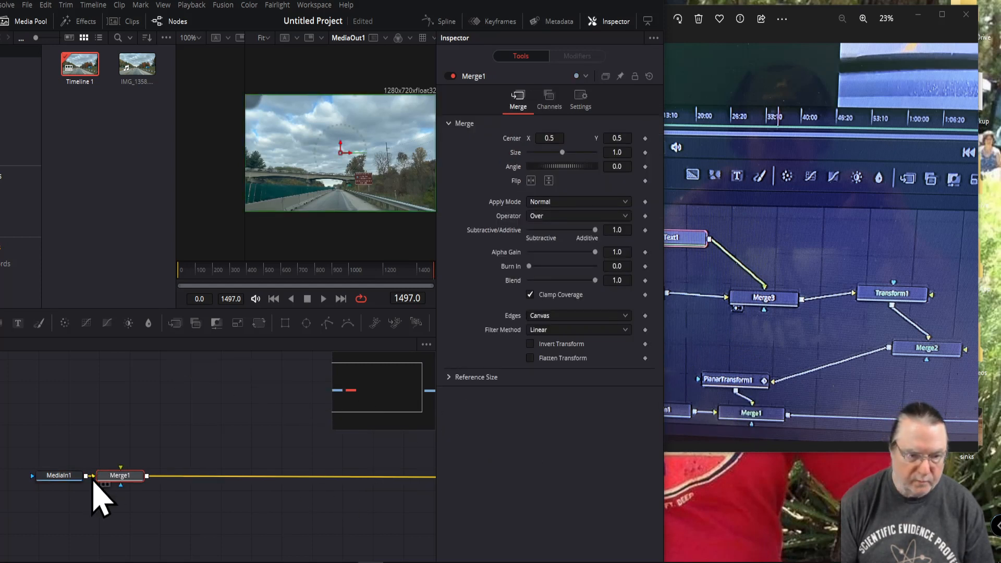
pyautogui.moveTo(124, 476); pyautogui.dragTo(206, 493)
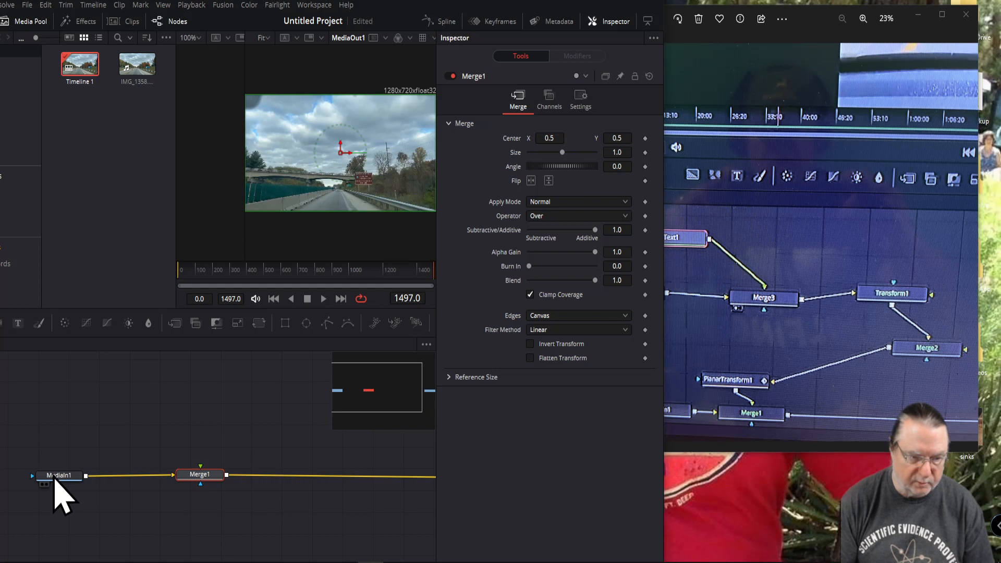
# Insert a Planar Tracker node between MediaIn1 and Merge1.
pyautogui.click(55, 477)
pyautogui.hotkey('shift', 'space')
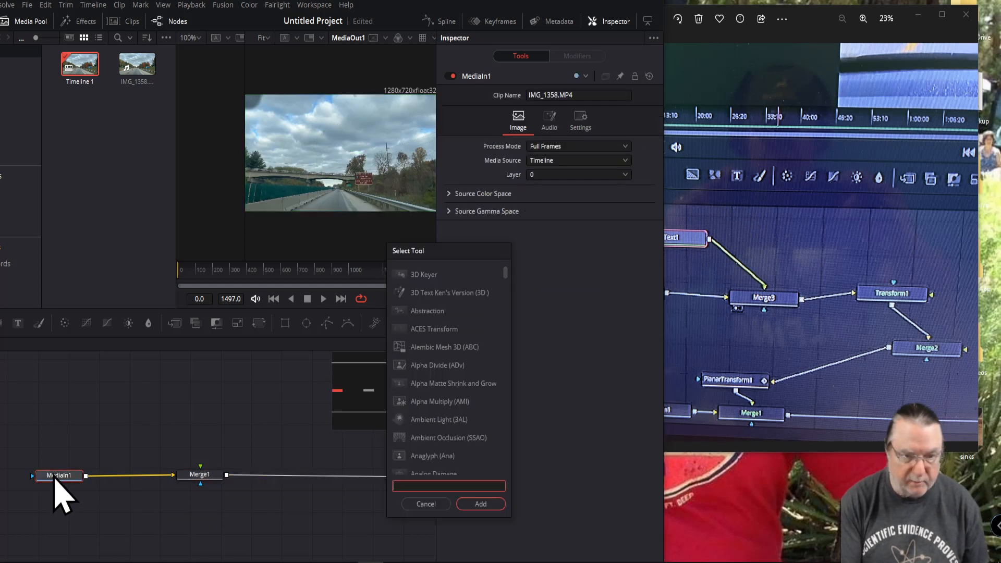
pyautogui.write('tra')
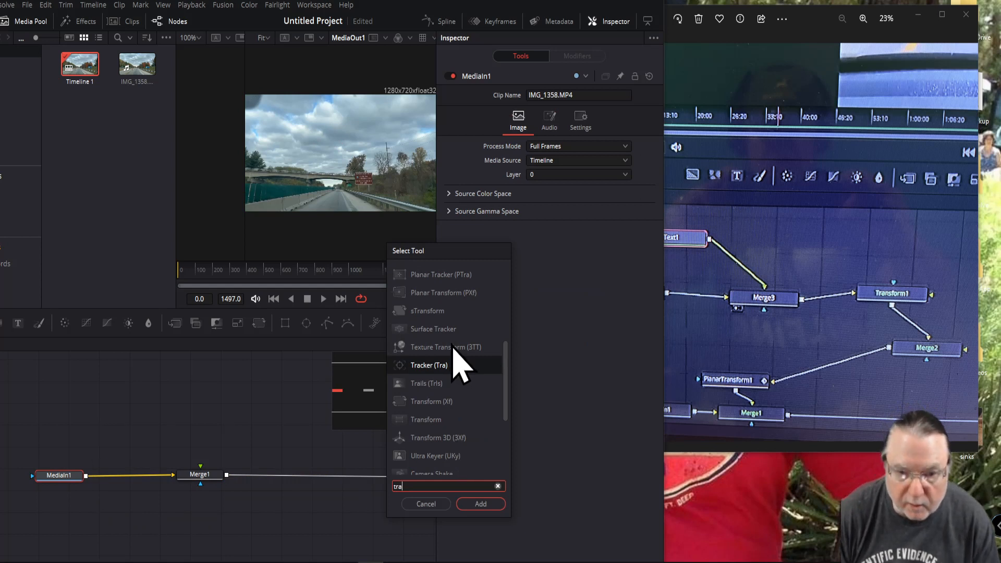
pyautogui.click(443, 275)
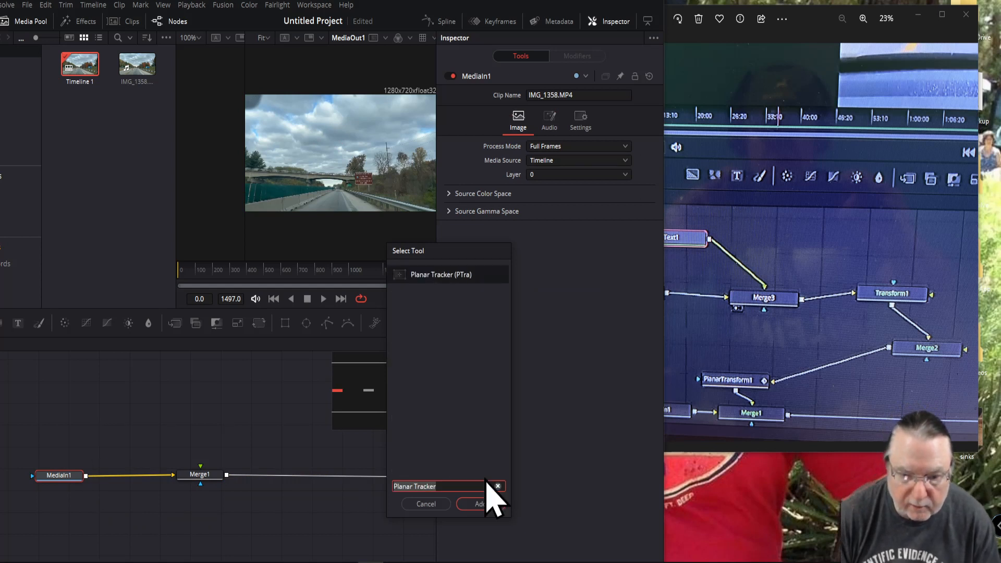
pyautogui.click(479, 503)
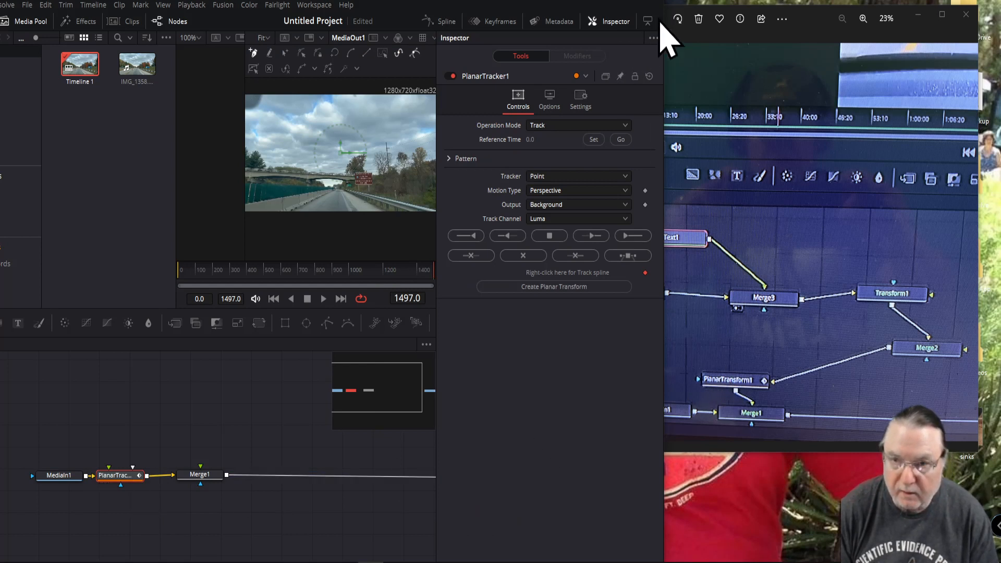
# Check the reference photo, add a Text node above the main chain and connect a Merge node to its output.
pyautogui.doubleClick(821, 20)
pyautogui.moveTo(838, 16); pyautogui.dragTo(841, 24)
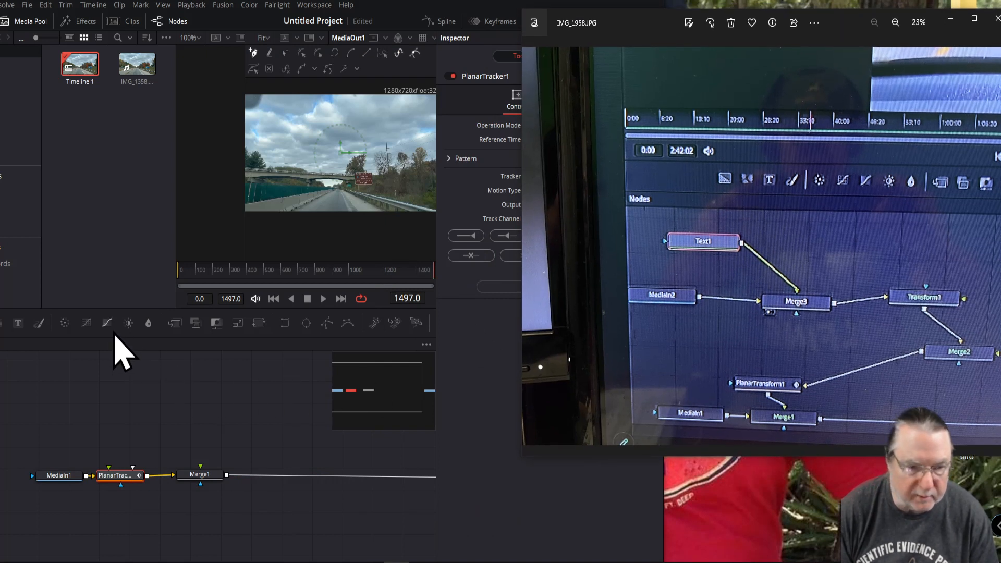
pyautogui.moveTo(18, 323); pyautogui.dragTo(96, 368)
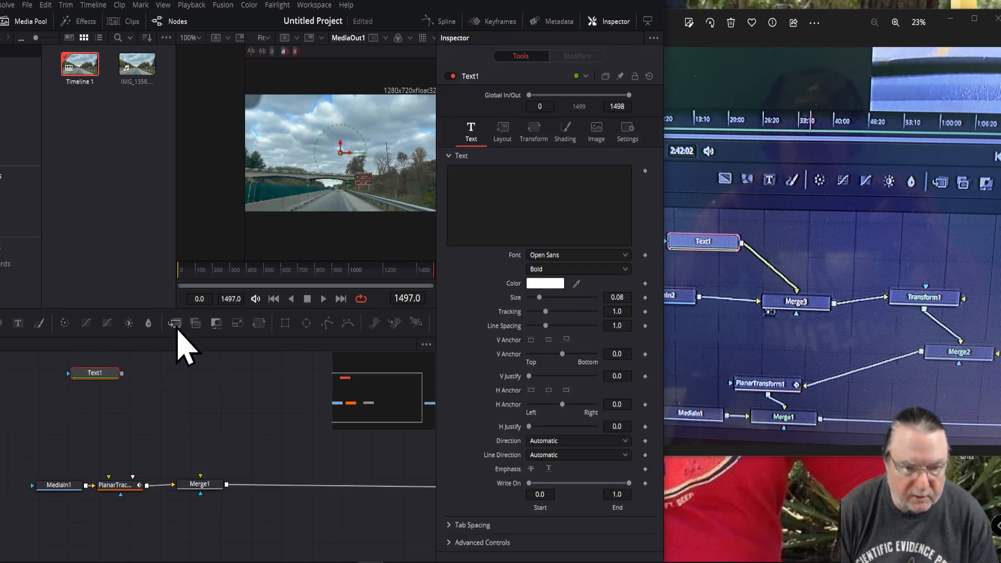
pyautogui.click(175, 324)
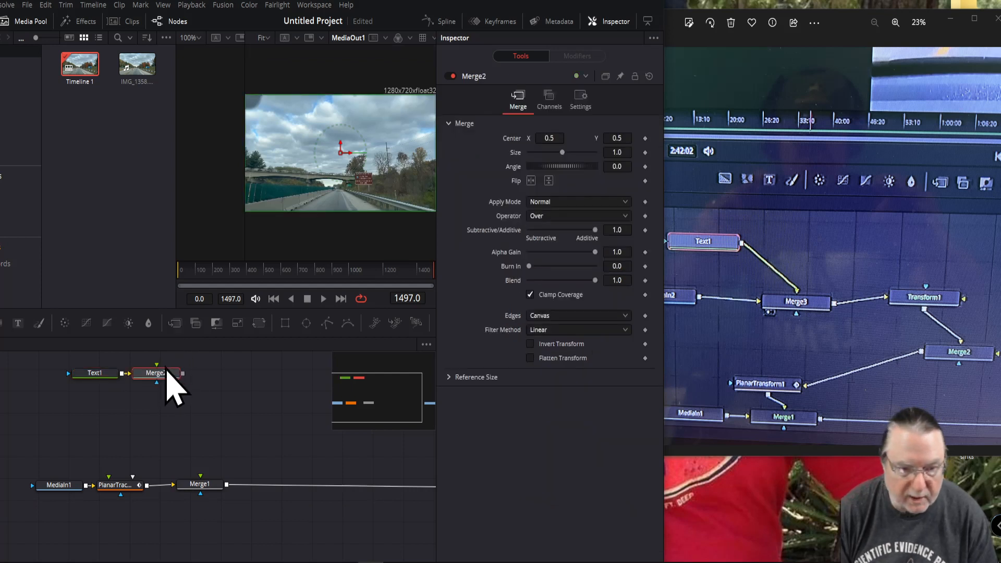
# Extend the text branch with a Transform node after Merge2, followed by another Merge node.
pyautogui.moveTo(166, 376)
pyautogui.hotkey('shift', 'space')
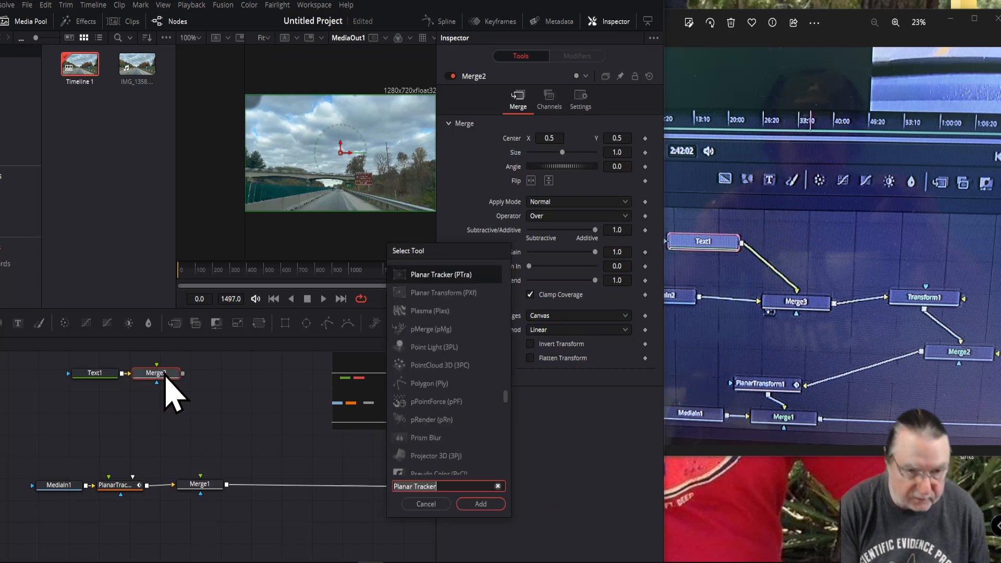
pyautogui.write('tran')
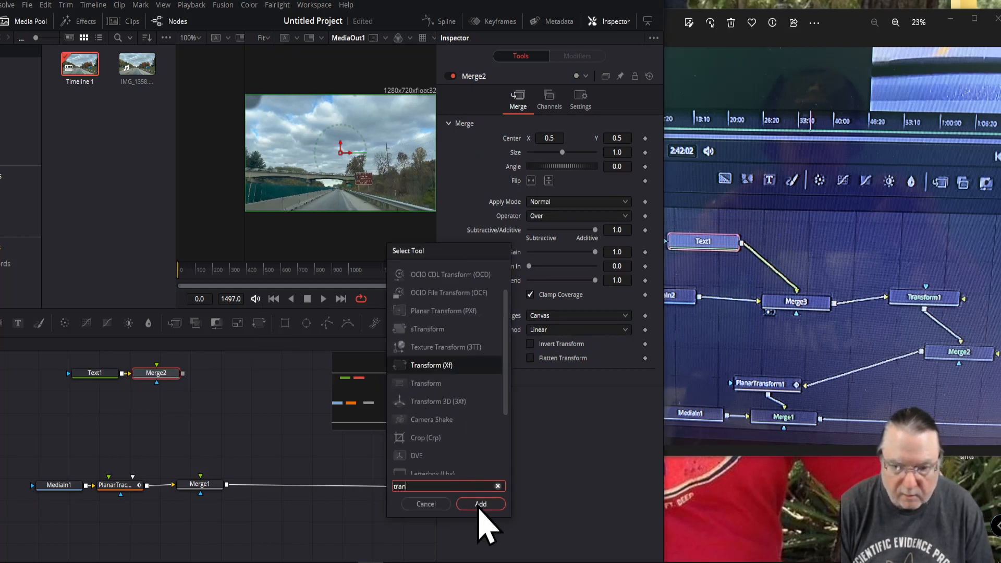
pyautogui.click(480, 503)
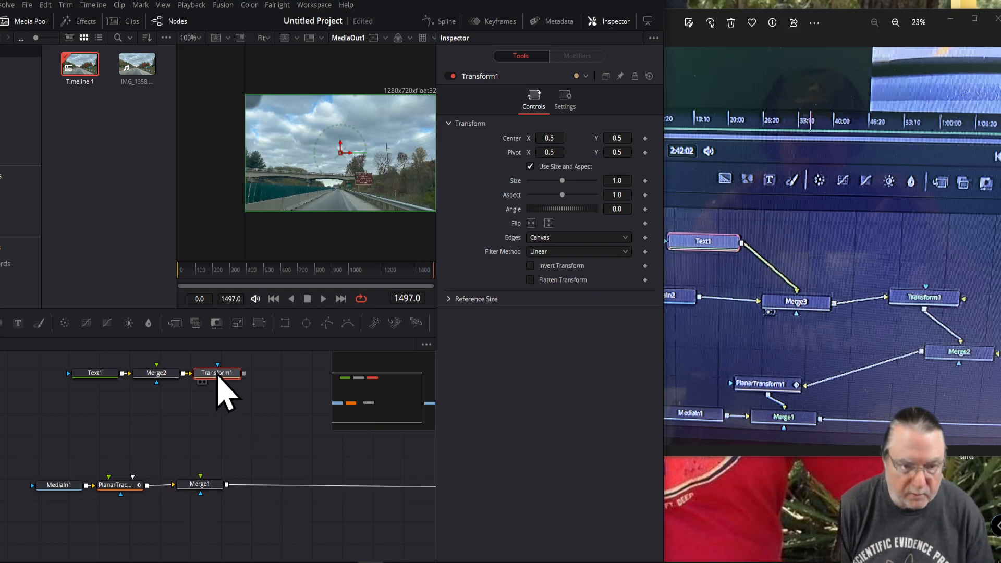
pyautogui.click(175, 323)
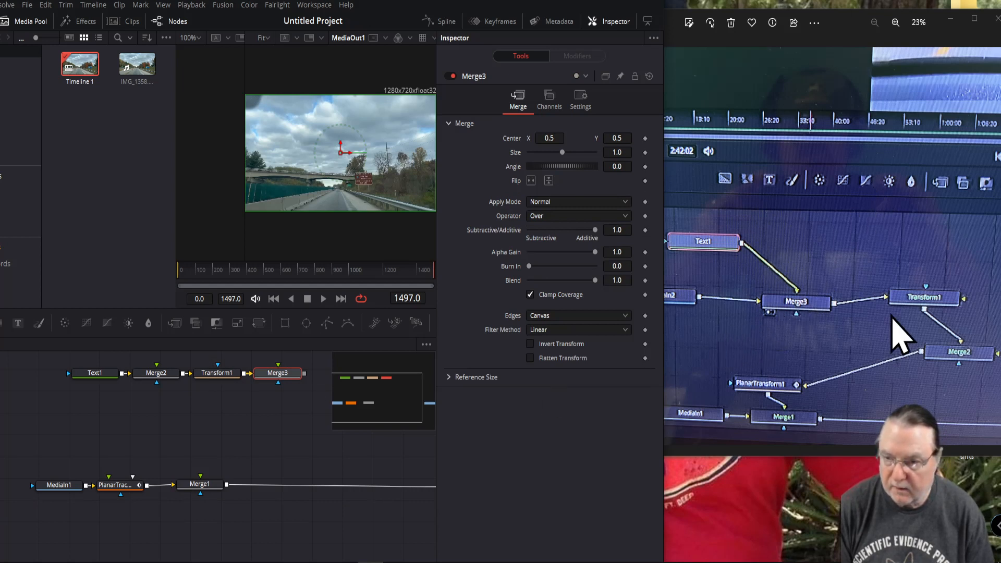
# Examine the reference node layouts in IMG_1958.JPG, IMG_1959.JPG and IMG_1960.JPG, and close the photo windows.
pyautogui.click(893, 317)
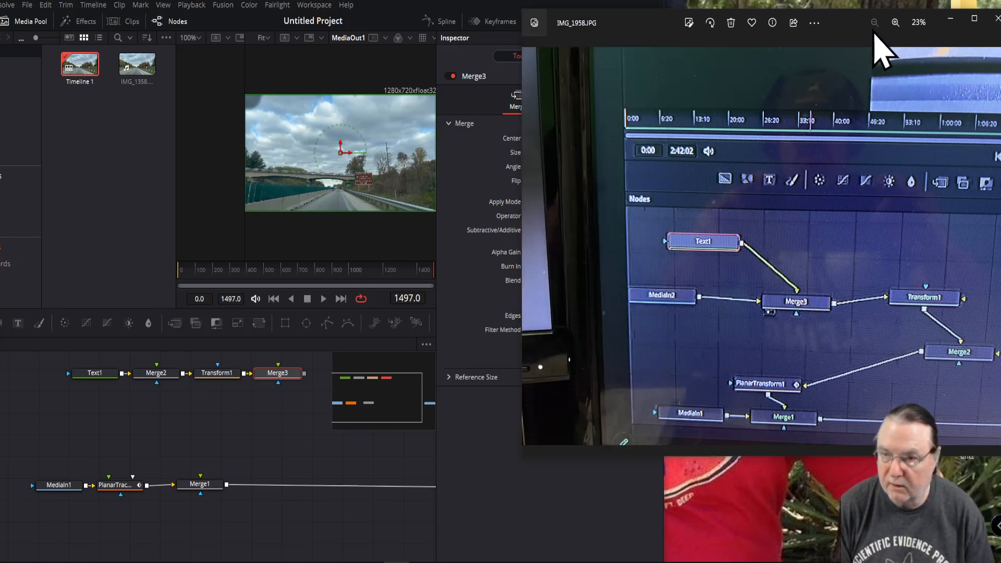
pyautogui.moveTo(856, 33); pyautogui.dragTo(654, 49)
pyautogui.moveTo(809, 149); pyautogui.dragTo(912, 155)
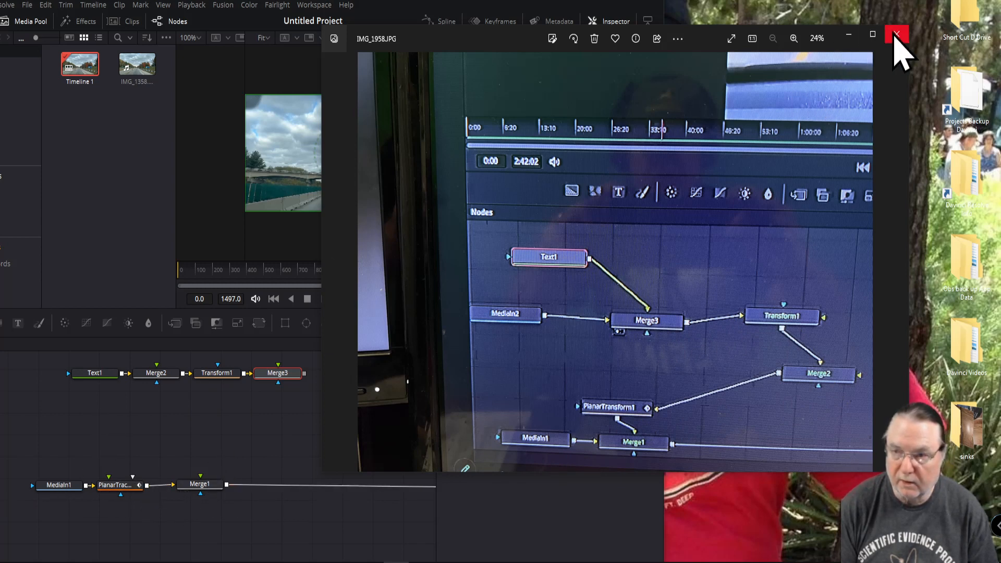
pyautogui.click(896, 35)
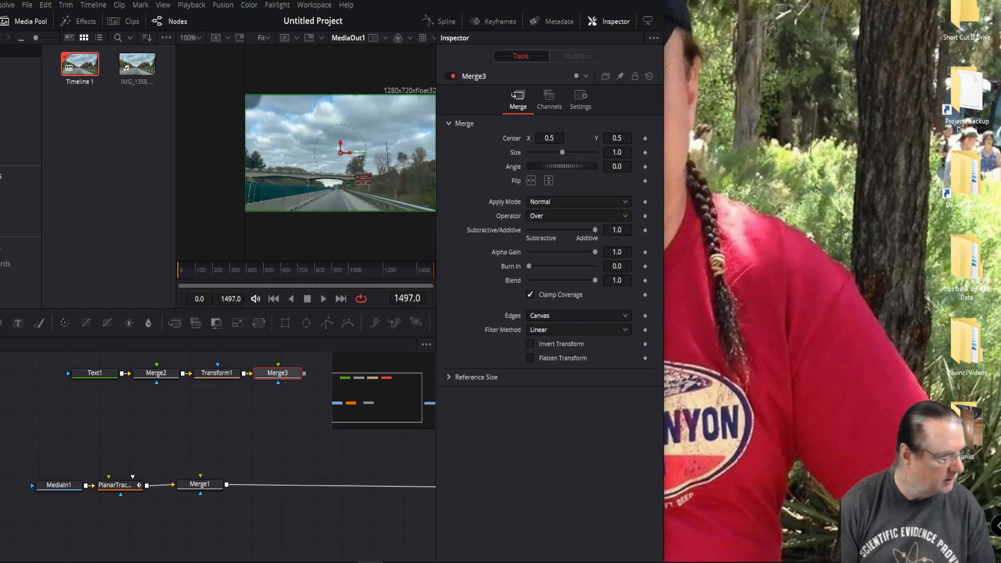
pyautogui.hotkey('alt', 'Tab')
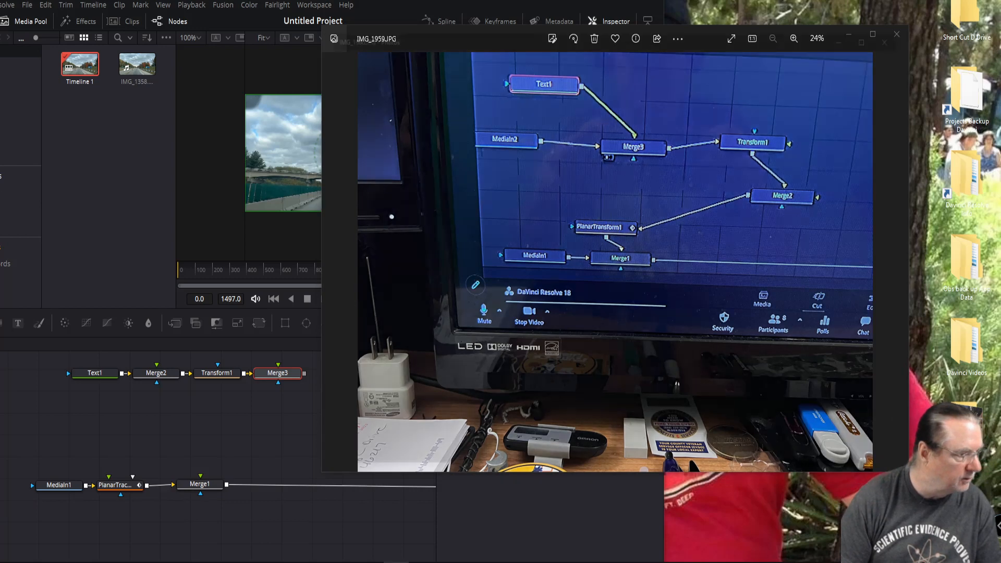
pyautogui.press('Right')
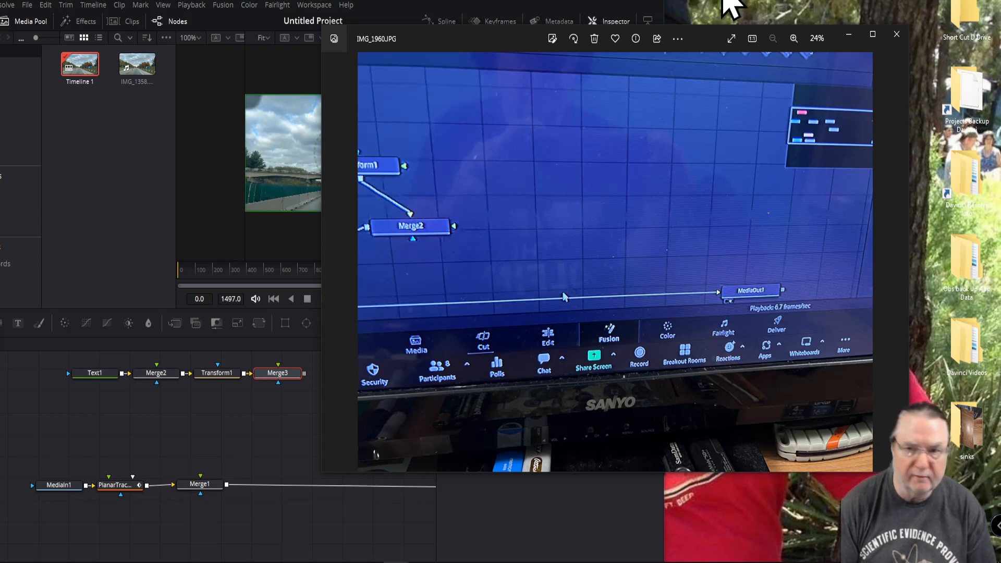
pyautogui.press('Right')
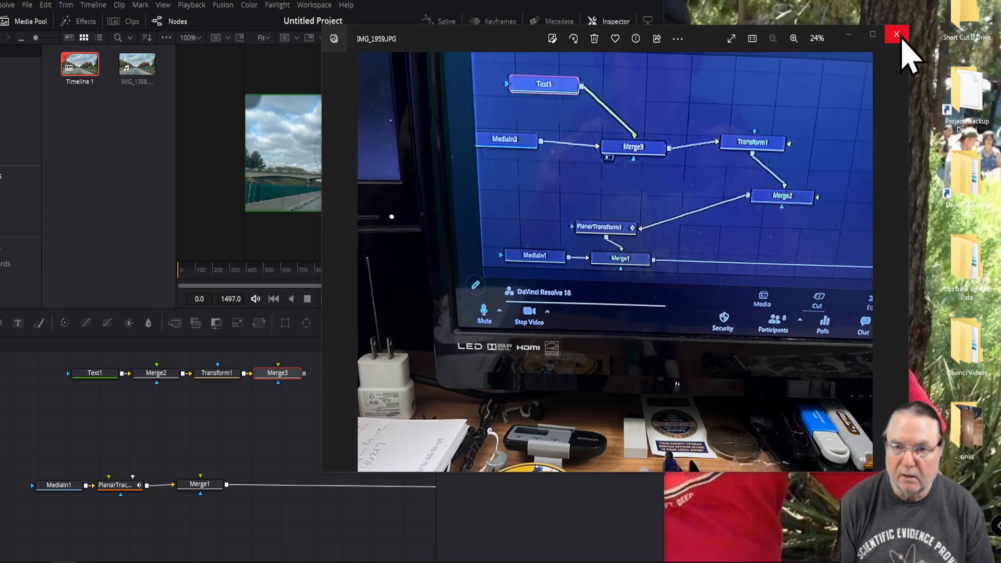
pyautogui.click(897, 34)
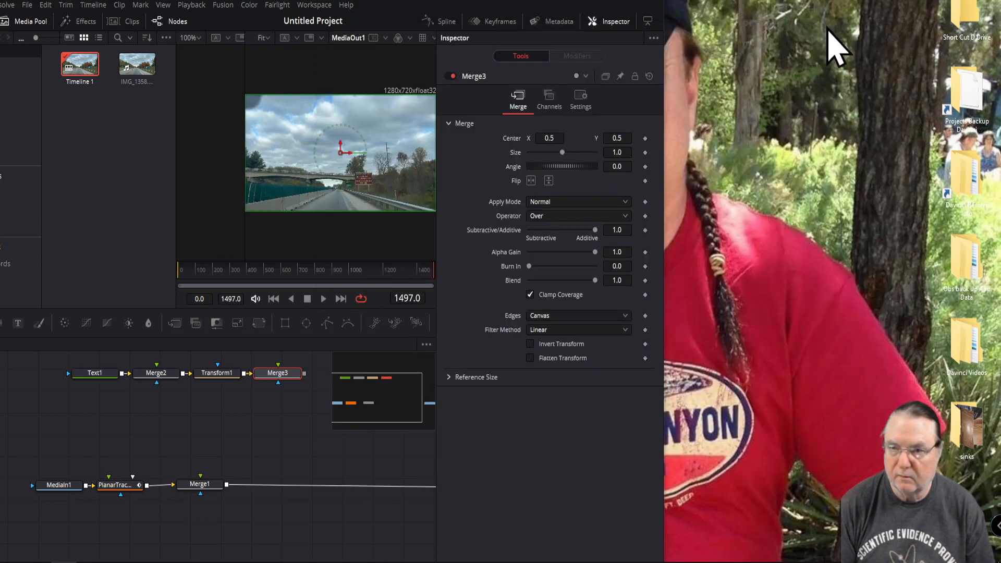
# Maximize DaVinci Resolve and move the Text1 node farther away from Merge2.
pyautogui.doubleClick(631, 7)
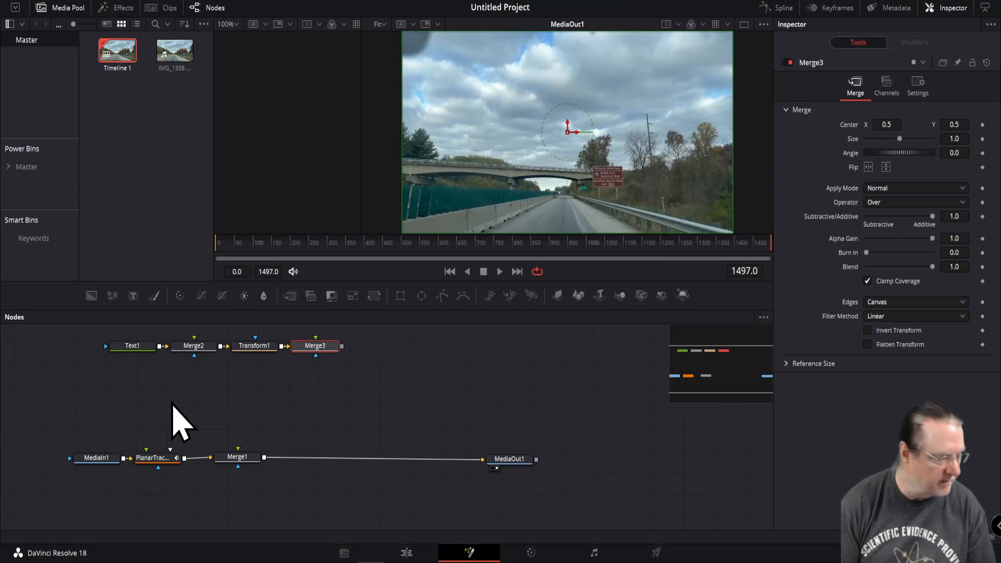
pyautogui.moveTo(132, 347); pyautogui.dragTo(83, 349)
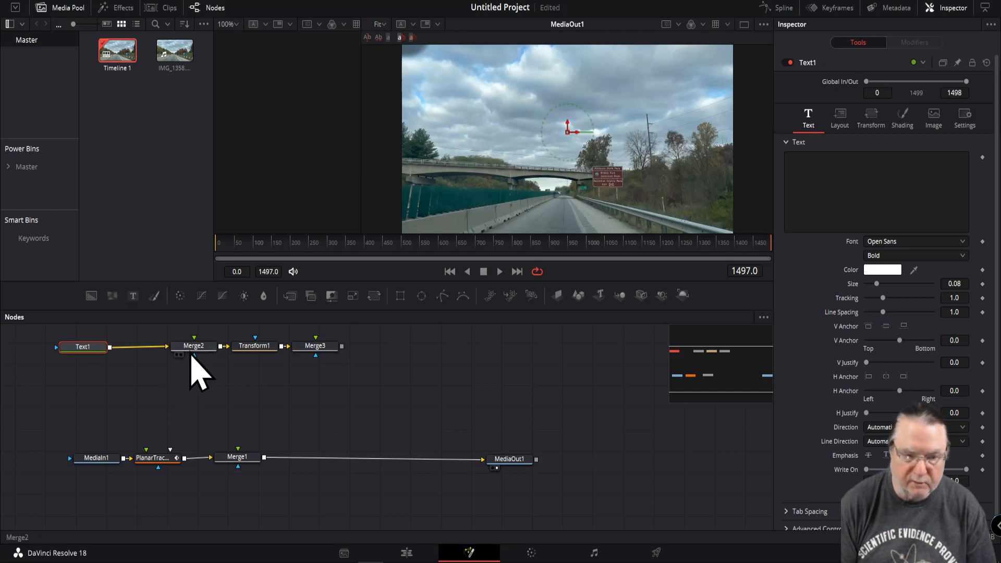
# Move MediaIn1 farther away from the planar tracker node and return the playhead to frame 0.
pyautogui.moveTo(98, 461); pyautogui.dragTo(72, 458)
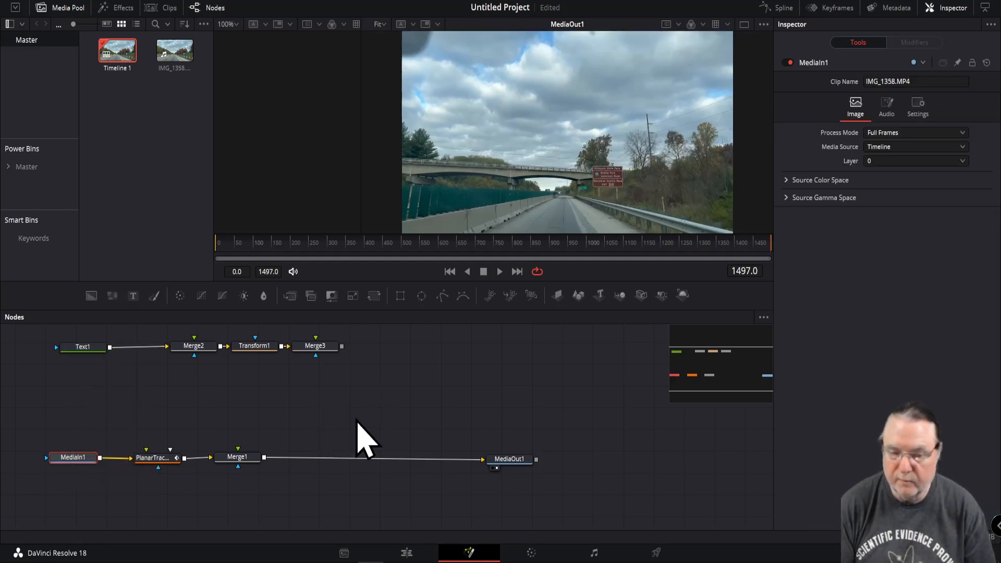
pyautogui.click(155, 459)
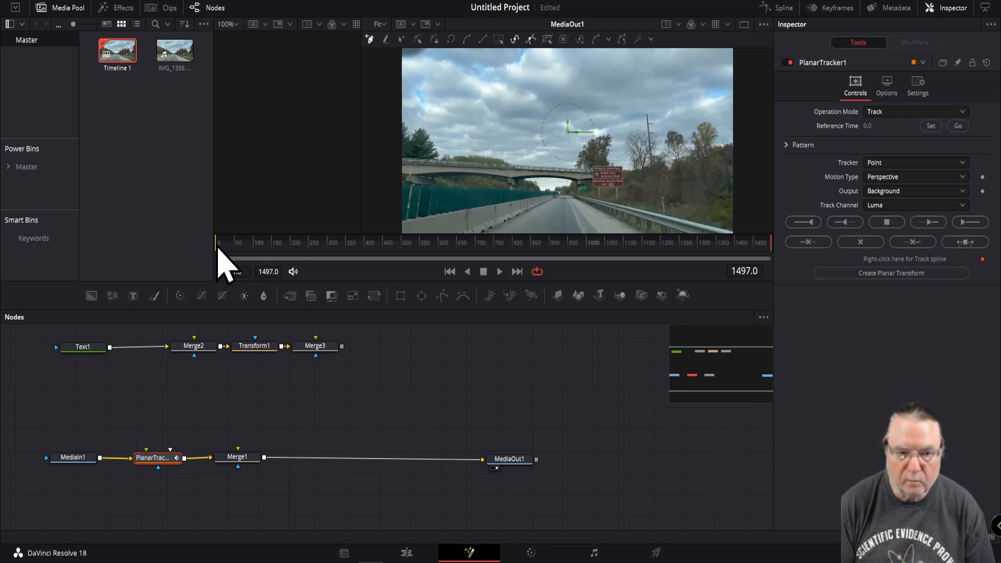
pyautogui.moveTo(218, 249)
pyautogui.mouseDown()
pyautogui.moveTo(418, 252)
pyautogui.moveTo(218, 250)
pyautogui.mouseUp()
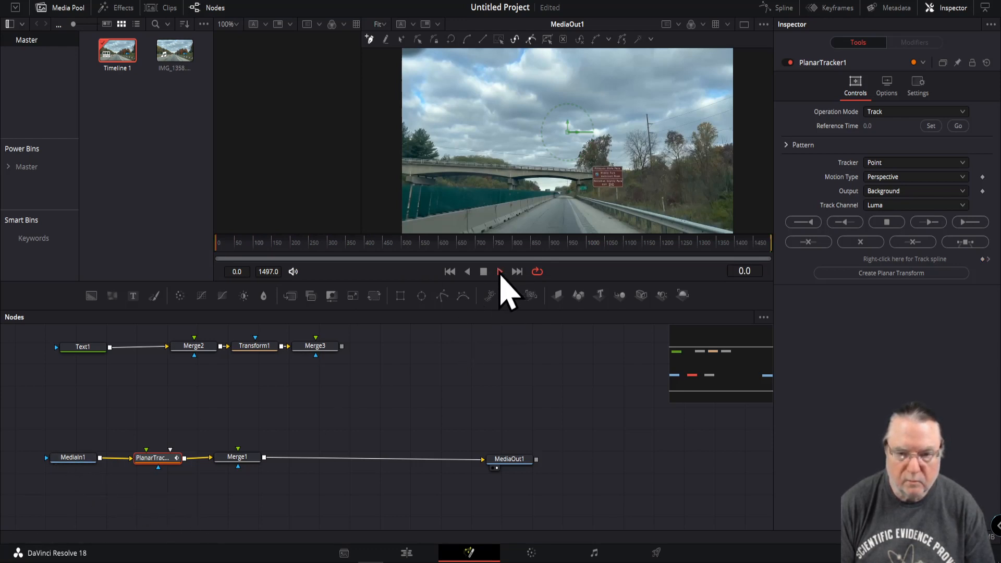
pyautogui.click(484, 274)
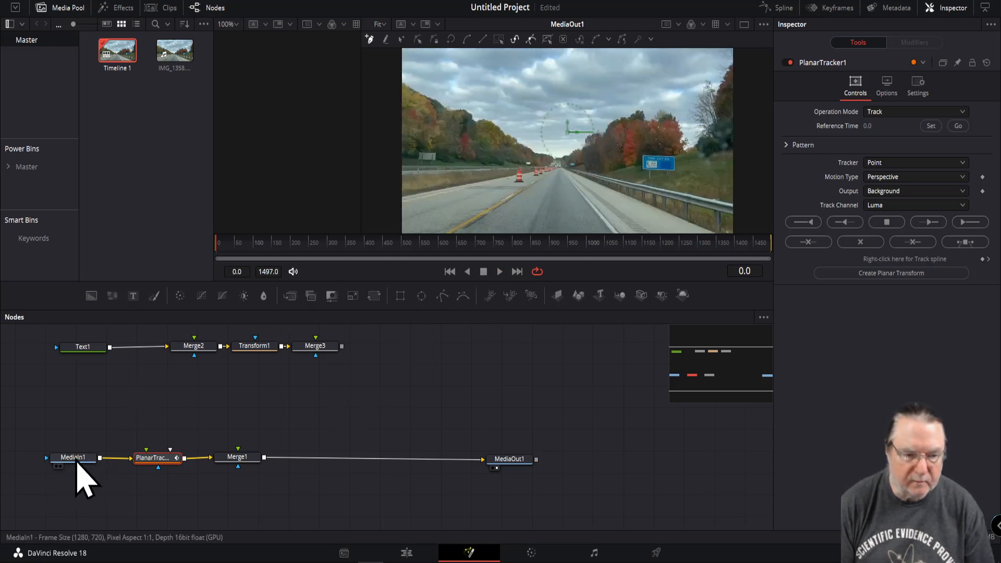
# Play the opening of the highway clip, stop it and move the playhead to frame 748.
pyautogui.click(77, 459)
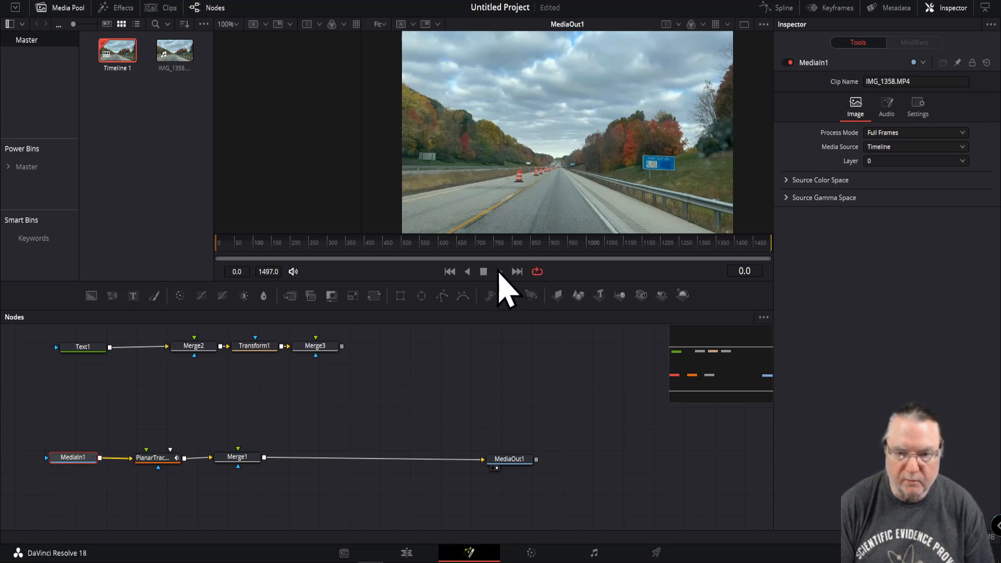
pyautogui.click(499, 272)
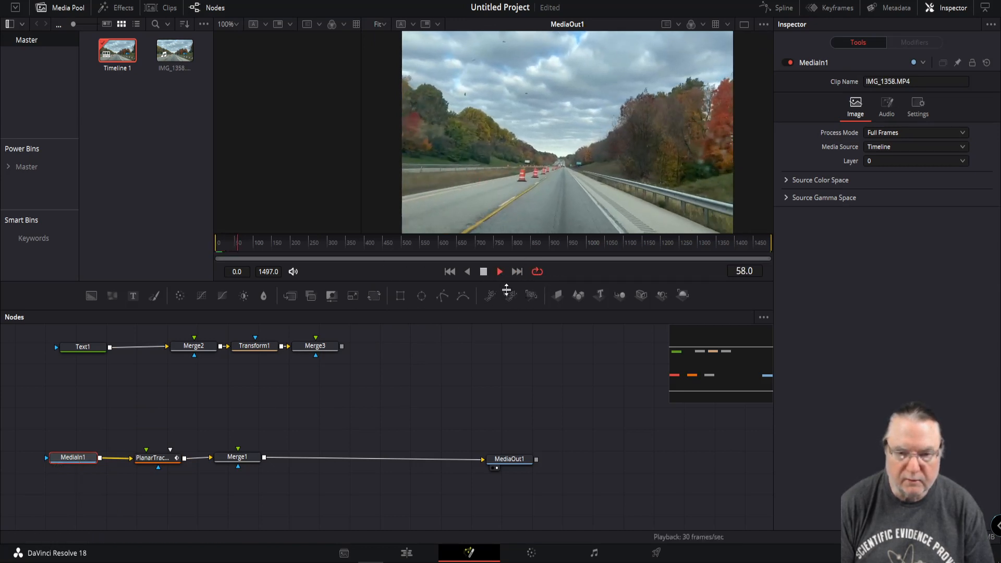
pyautogui.click(483, 271)
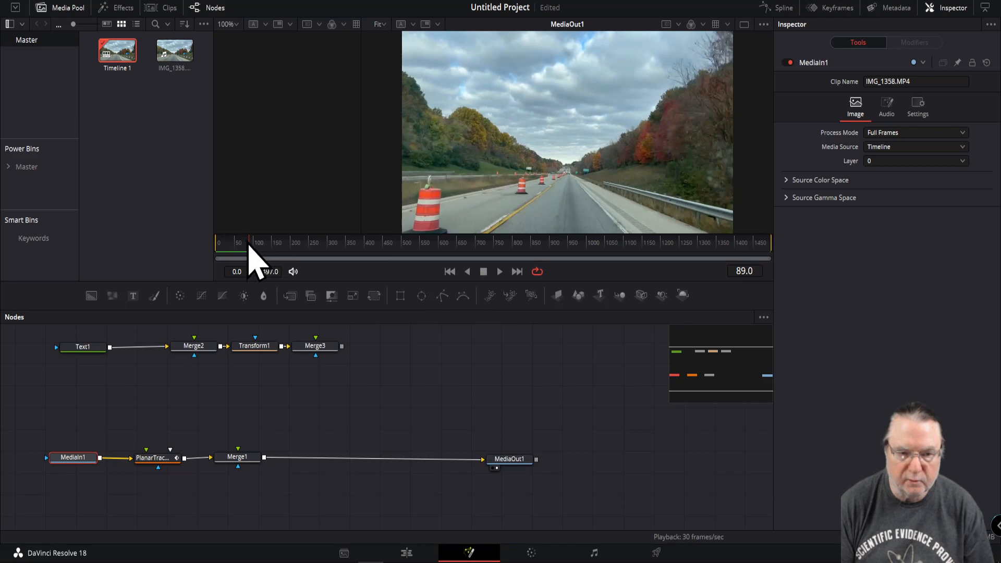
pyautogui.moveTo(250, 244); pyautogui.dragTo(363, 255)
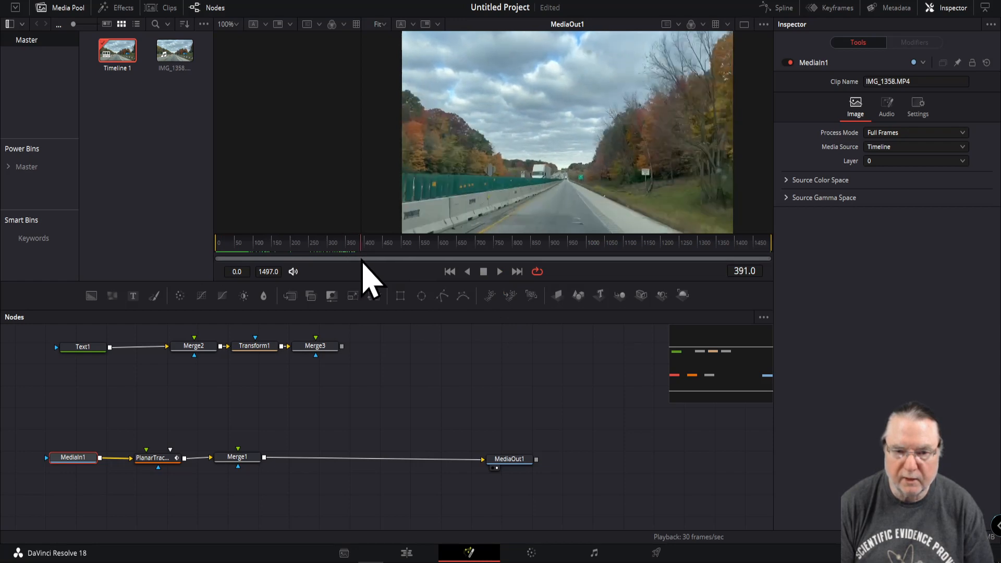
pyautogui.moveTo(364, 260); pyautogui.dragTo(495, 255)
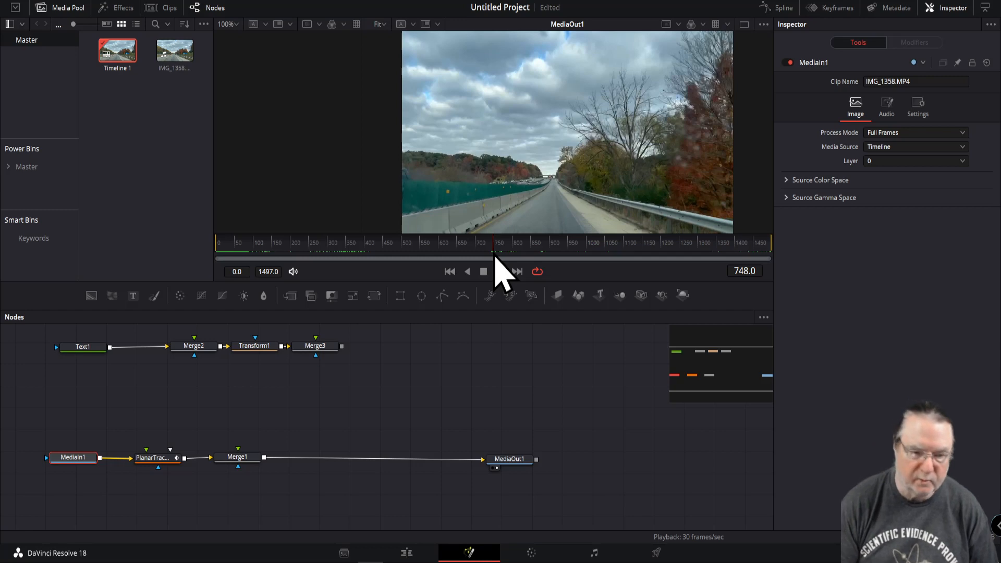
# Try to track from frame 748 to the end of the clip with the planar tracker node.
pyautogui.click(155, 458)
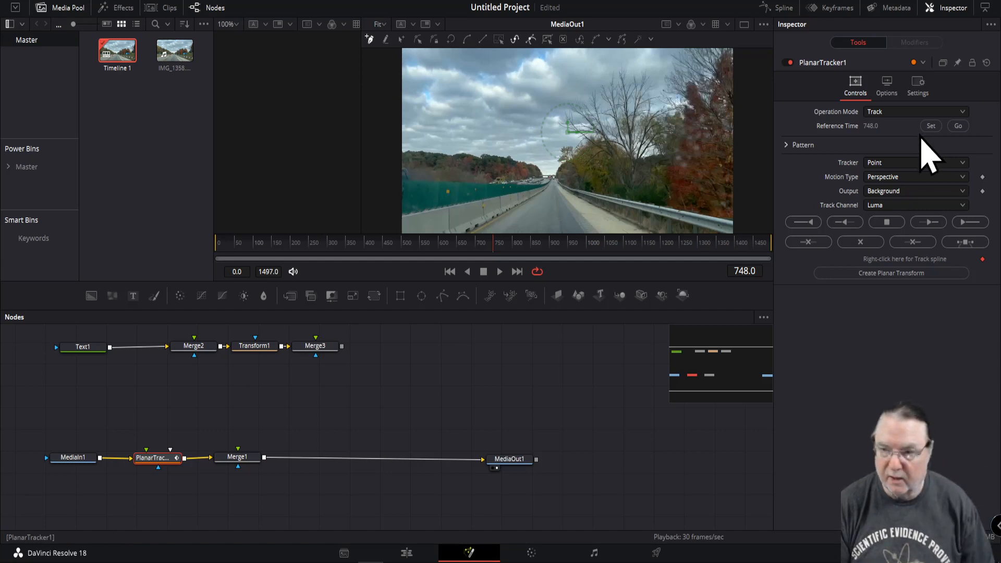
pyautogui.click(967, 223)
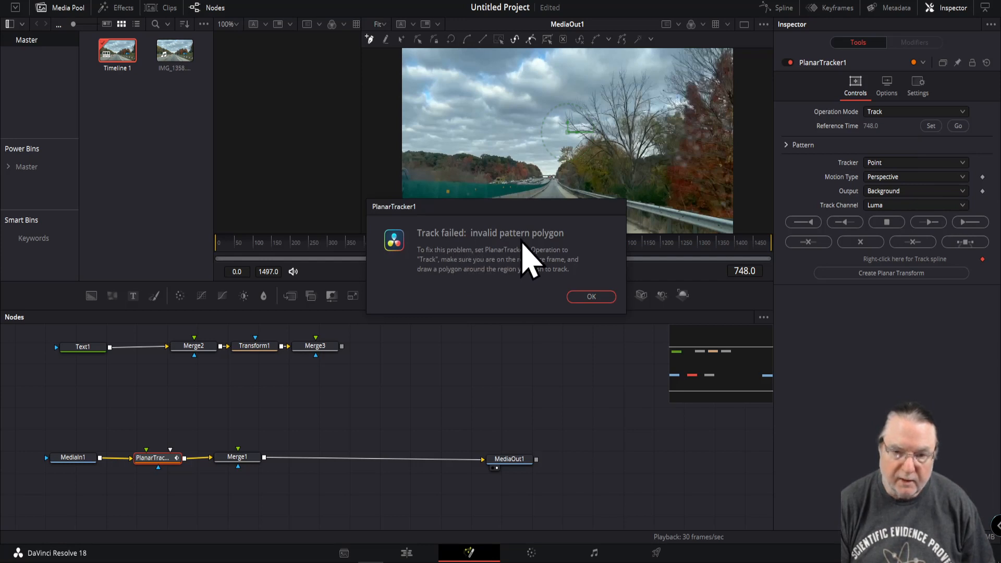
pyautogui.click(591, 297)
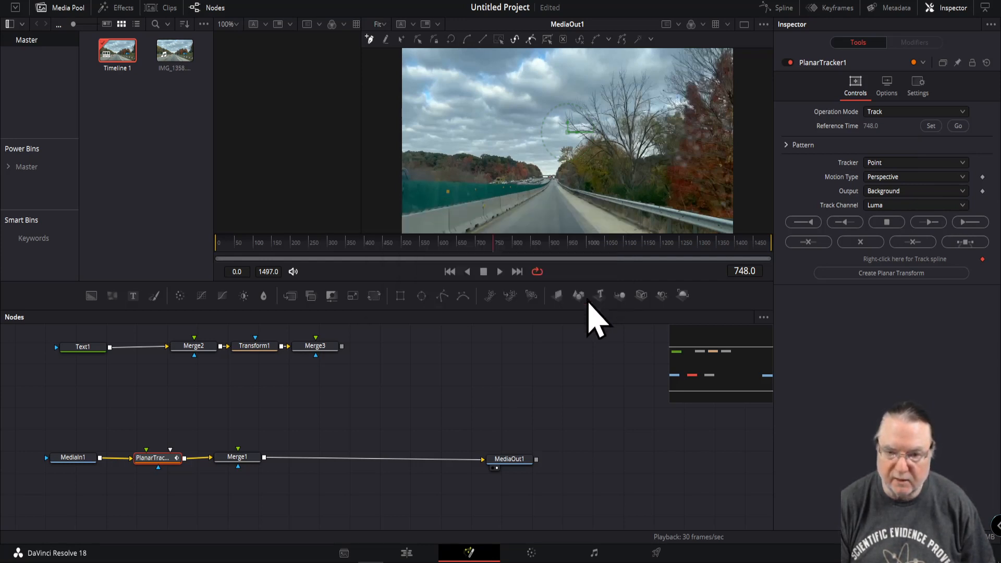
# Draw a closed triangular tracking pattern on the road surface and set the planar tracker's motion type to Translation.
pyautogui.click(539, 197)
pyautogui.click(568, 216)
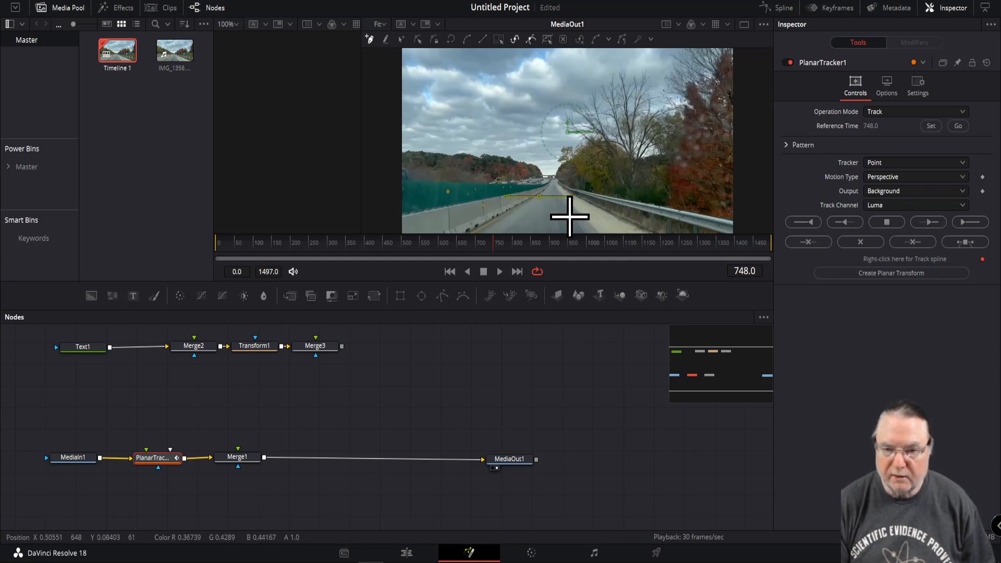
pyautogui.click(531, 221)
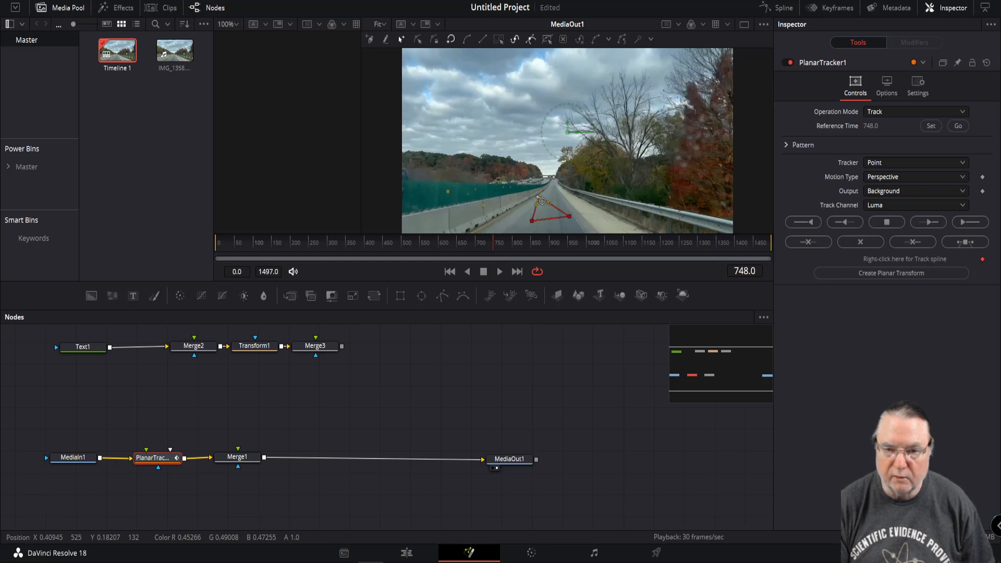
pyautogui.click(540, 198)
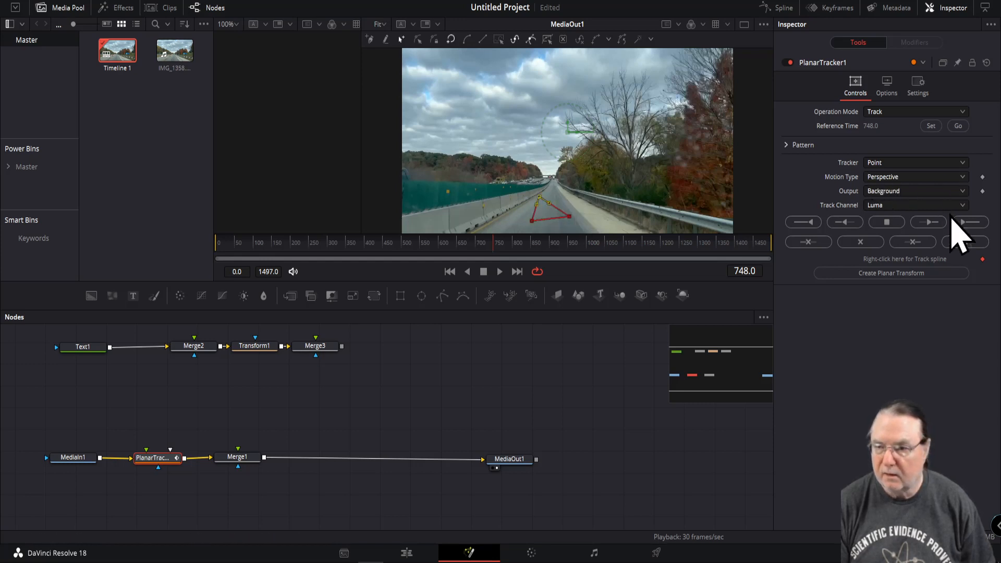
pyautogui.click(964, 176)
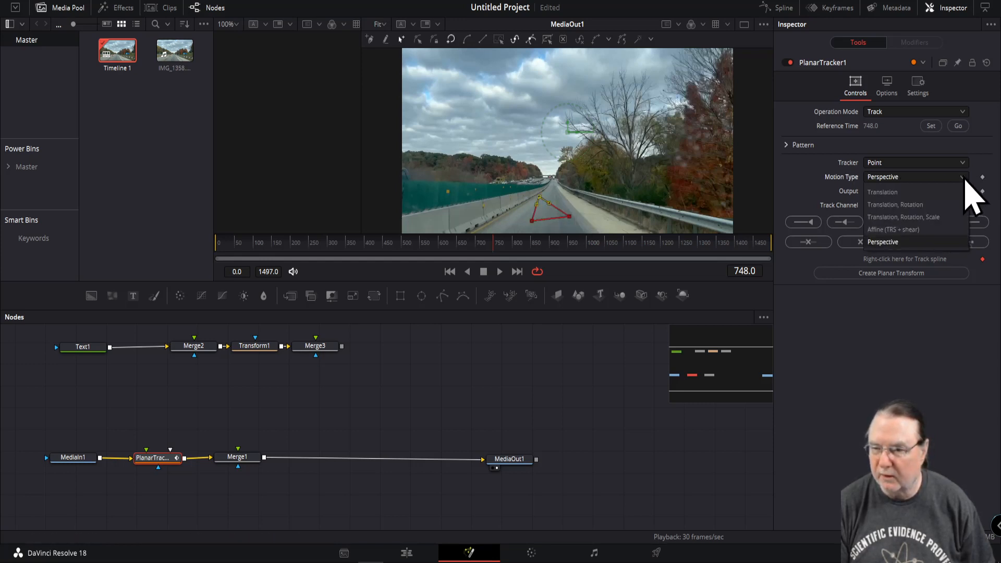
pyautogui.click(888, 192)
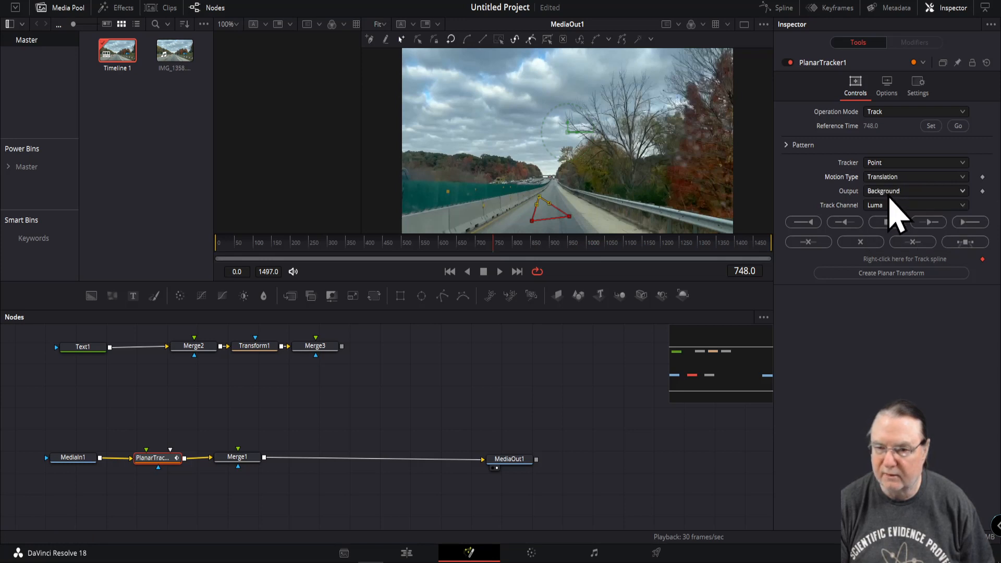
# Track the triangular road pattern forward from the reference frame towards the end of the clip.
pyautogui.click(966, 224)
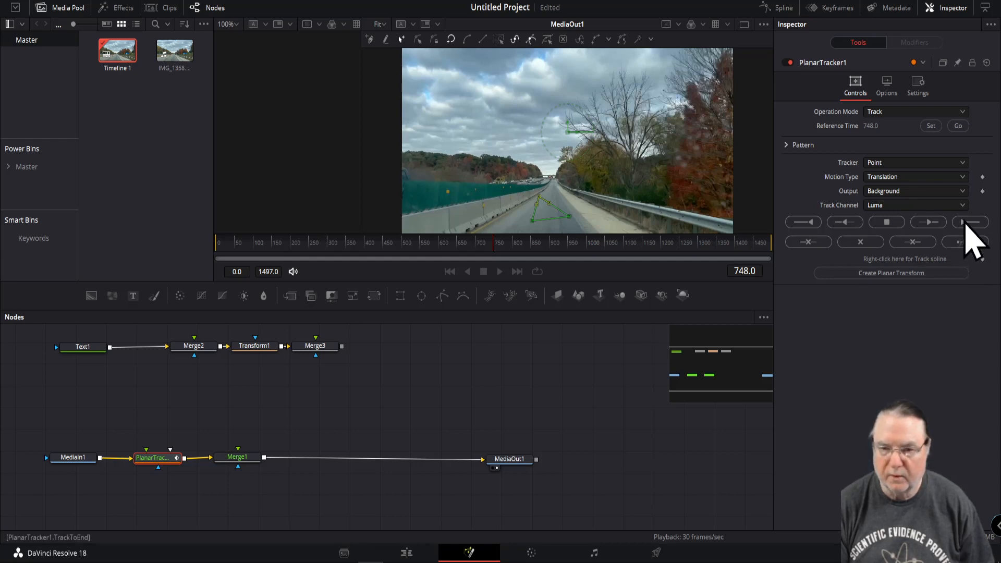
pyautogui.click(965, 222)
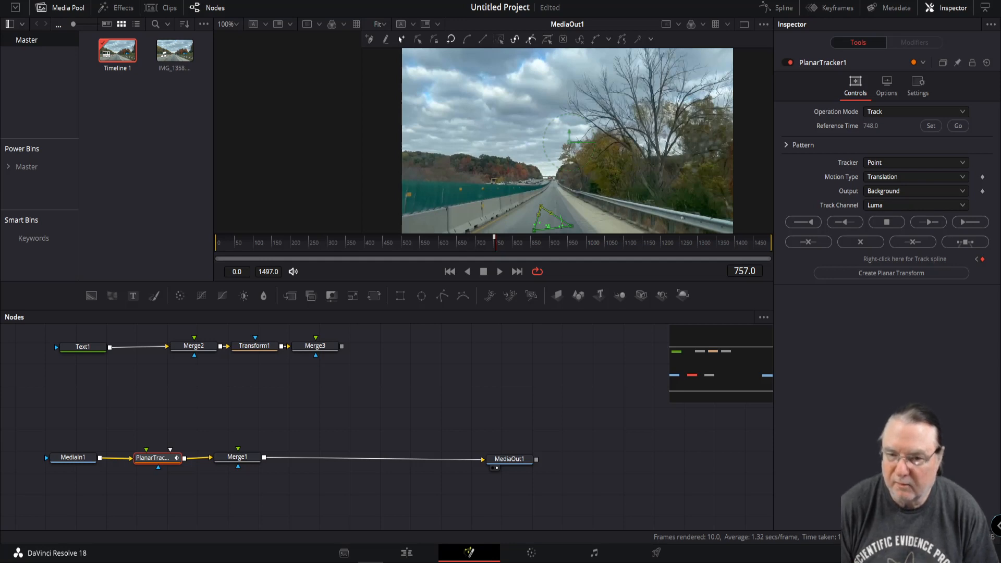
pyautogui.click(964, 224)
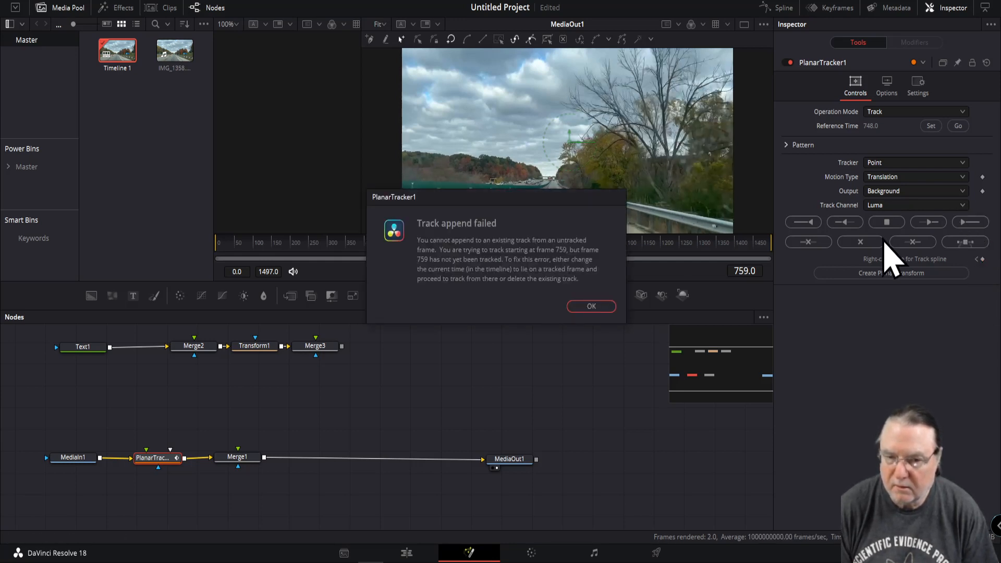
pyautogui.click(589, 307)
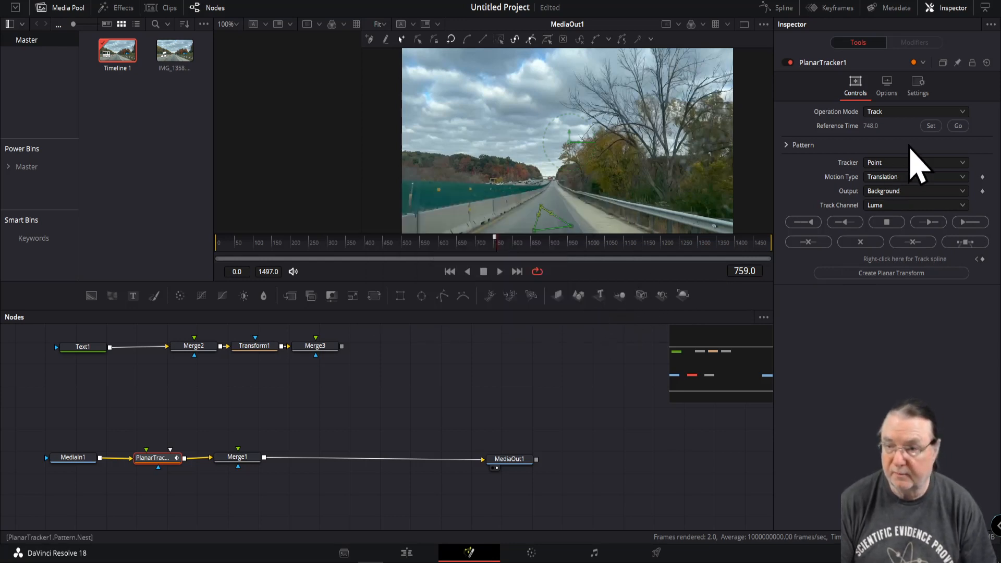
# Track the road pattern backward from the reference frame to the start of the clip, and return to the reference frame.
pyautogui.click(958, 126)
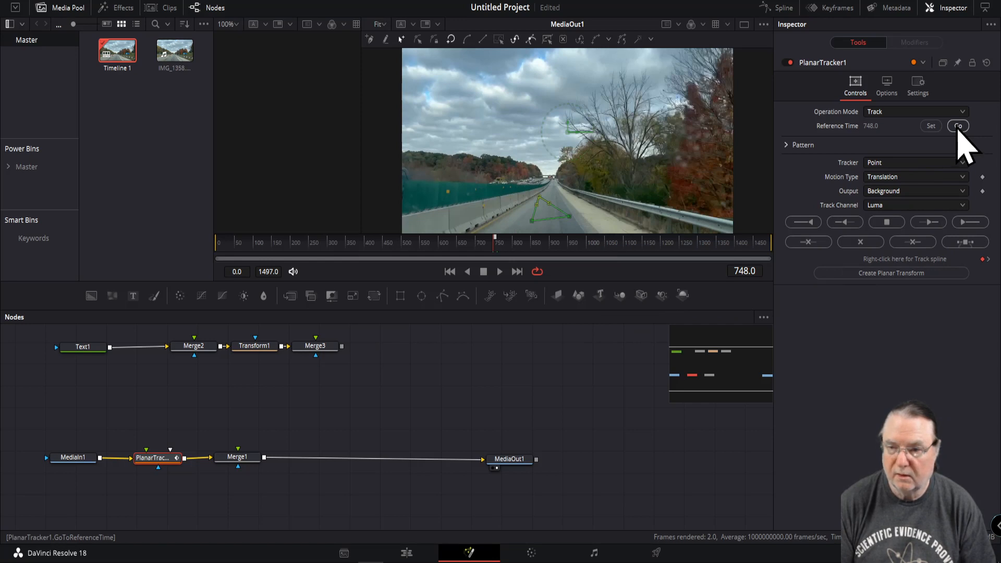
pyautogui.click(805, 223)
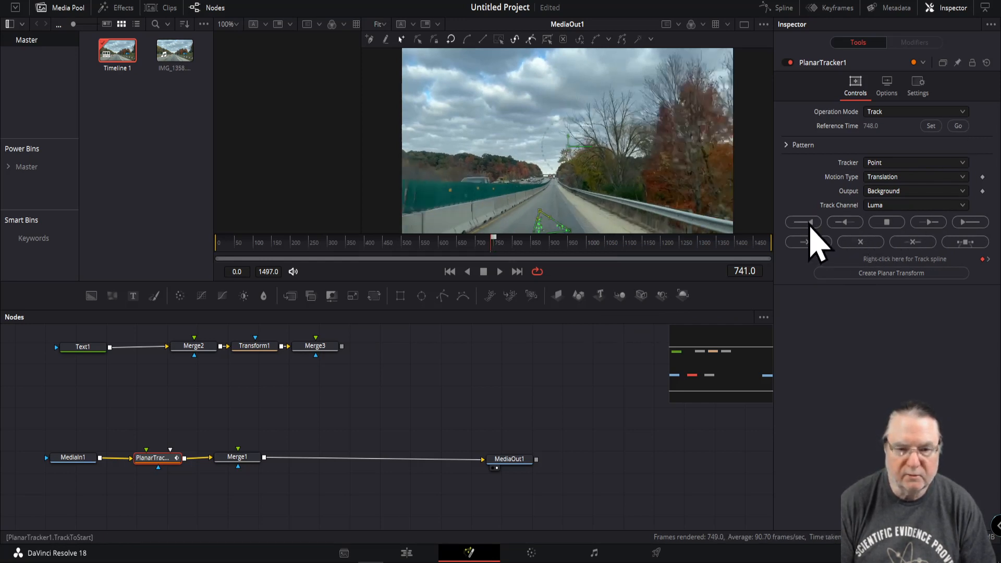
pyautogui.click(958, 126)
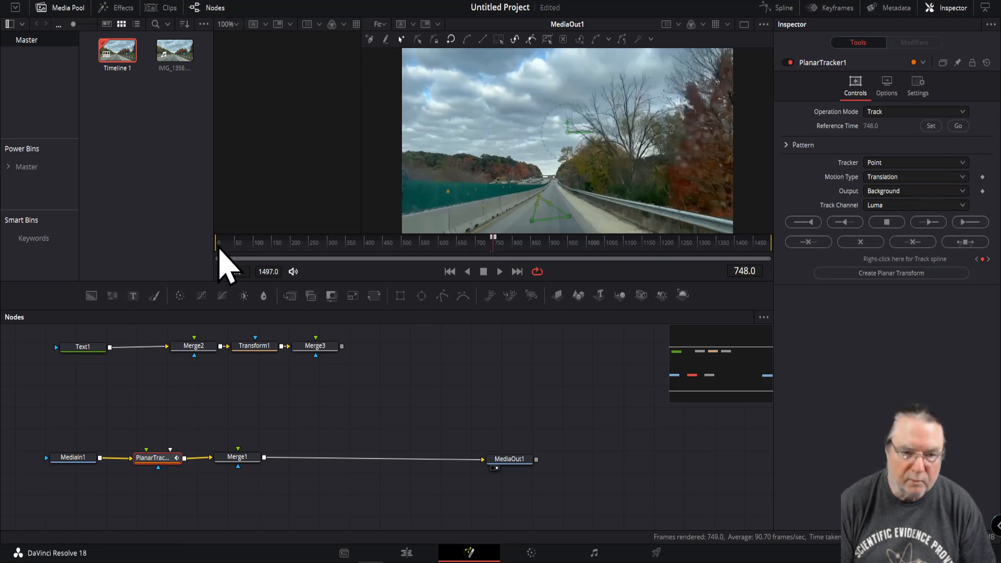
# Create a planar transform from the tracker with the playhead at frame 0, and place the new node just above MediaIn1.
pyautogui.moveTo(215, 243); pyautogui.dragTo(197, 268)
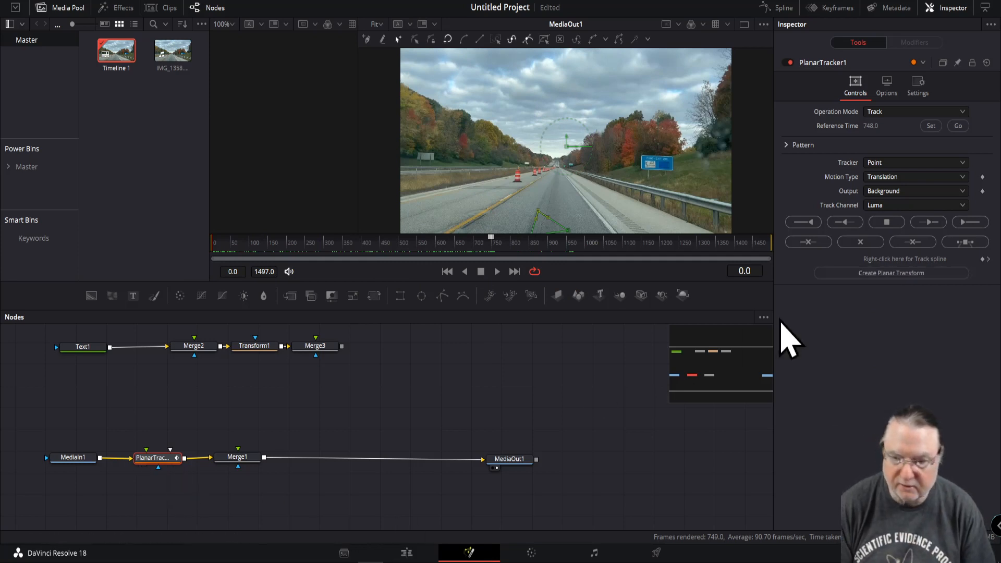
pyautogui.click(902, 276)
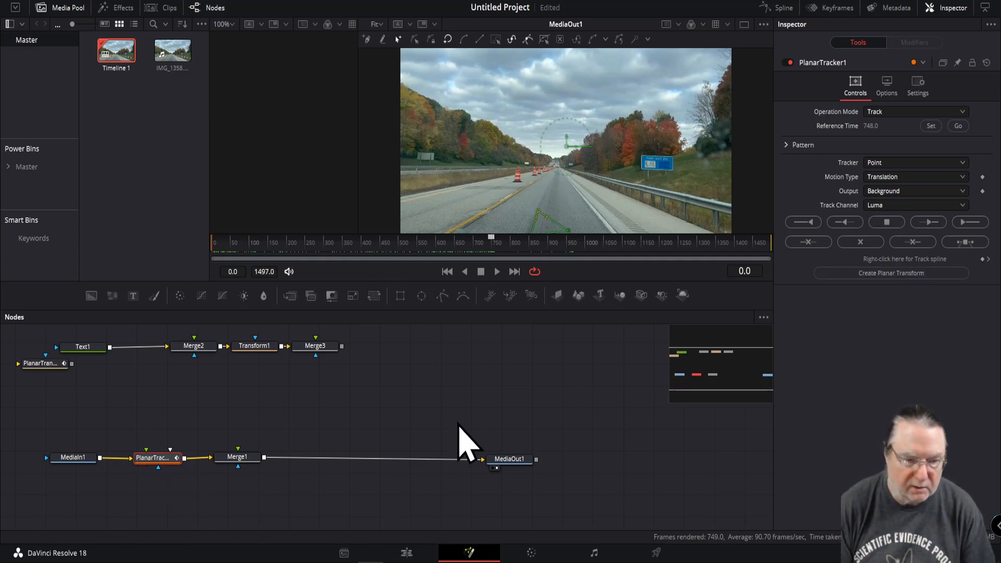
pyautogui.moveTo(39, 367); pyautogui.dragTo(68, 421)
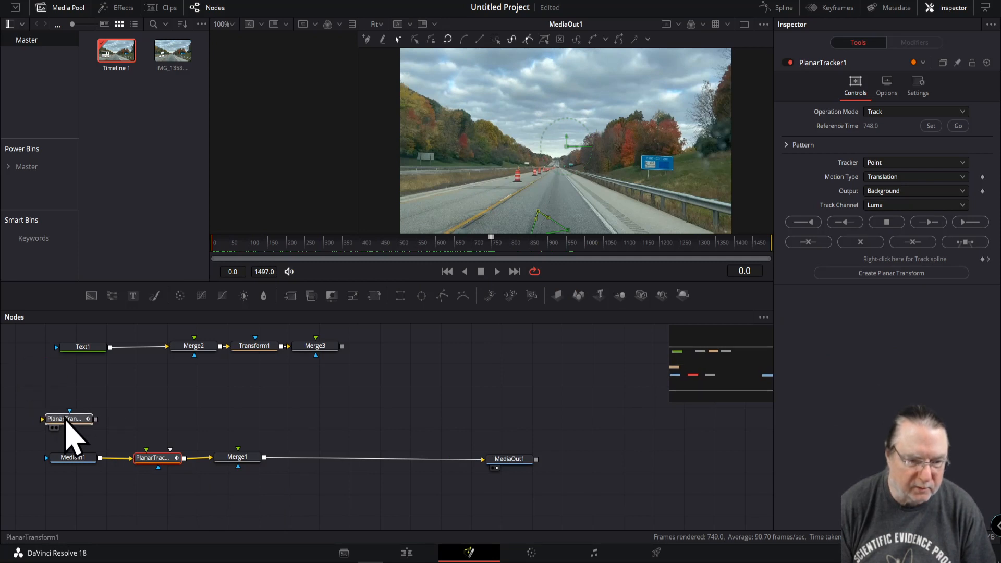
# Delete the planar tracker node and insert the planar transform node between MediaIn1 and Merge1.
pyautogui.click(157, 459)
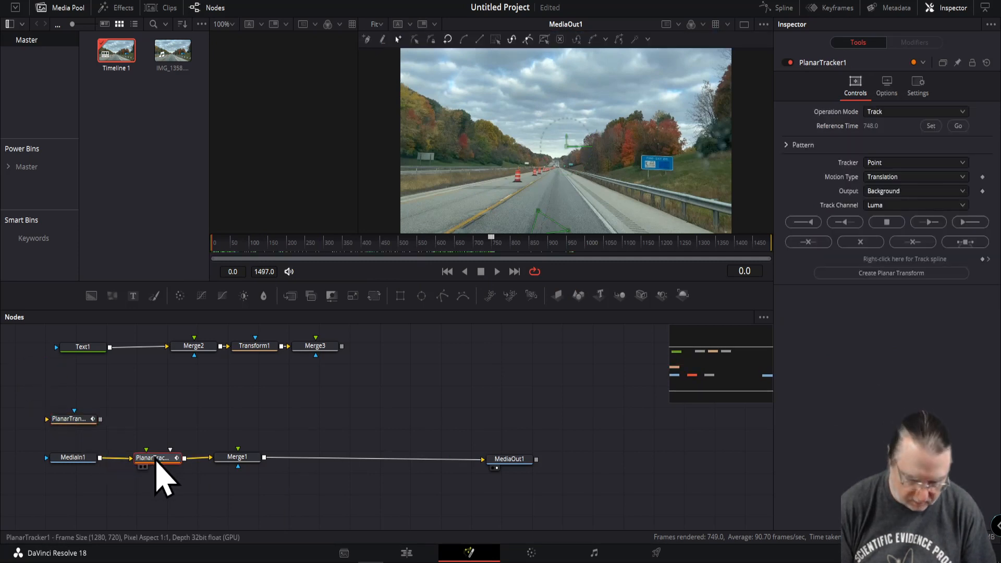
pyautogui.press('Delete')
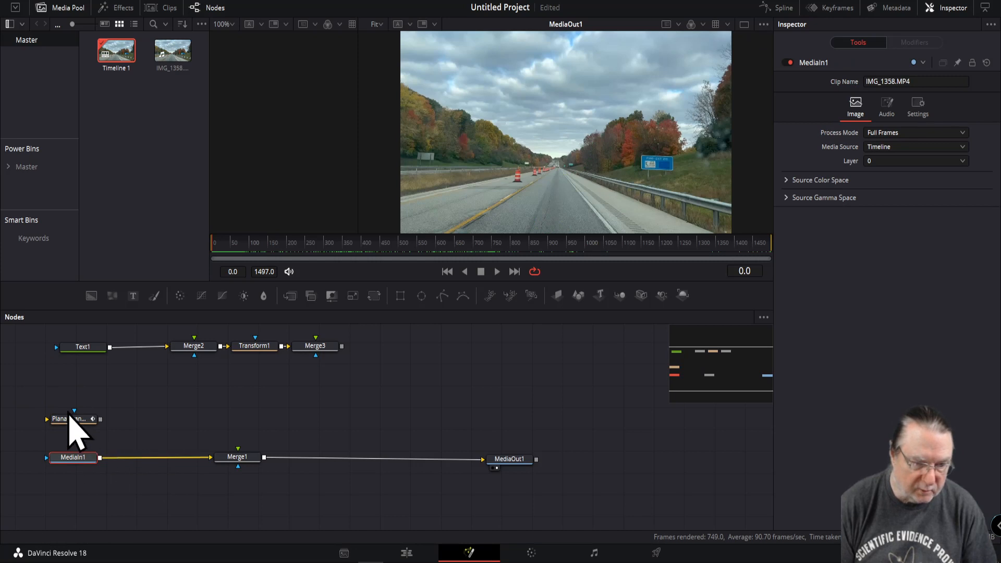
pyautogui.moveTo(69, 424); pyautogui.dragTo(144, 463)
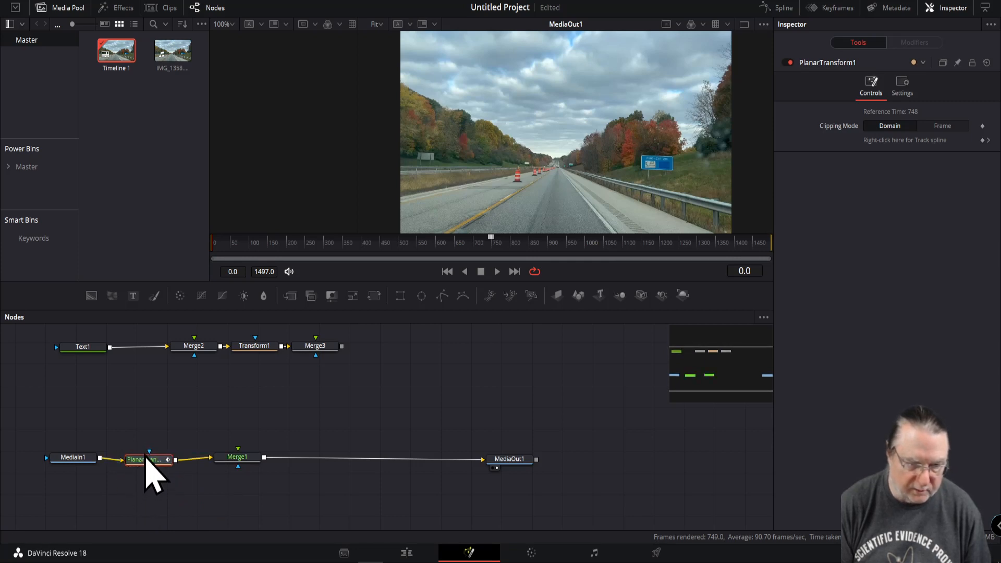
pyautogui.click(146, 457)
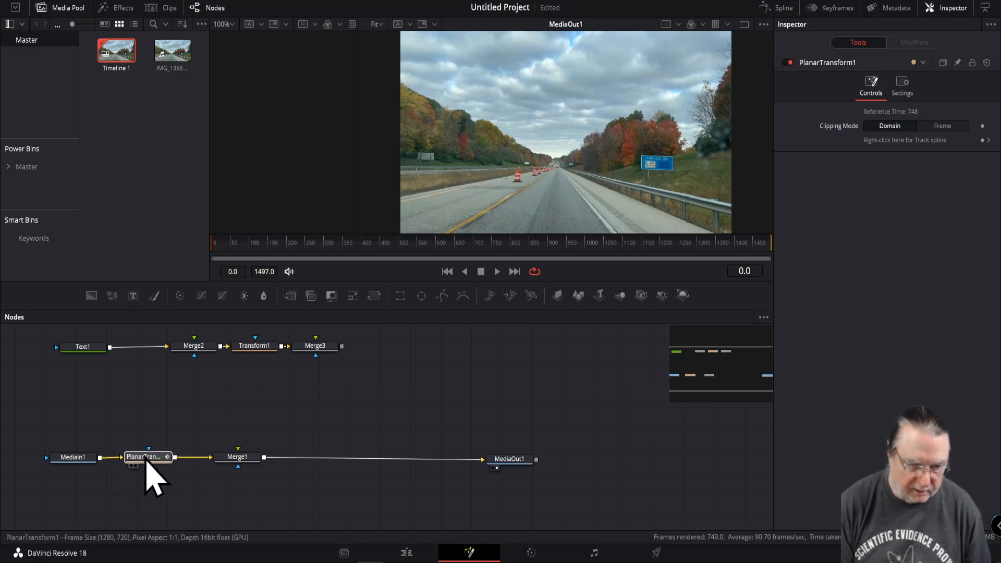
pyautogui.click(128, 459)
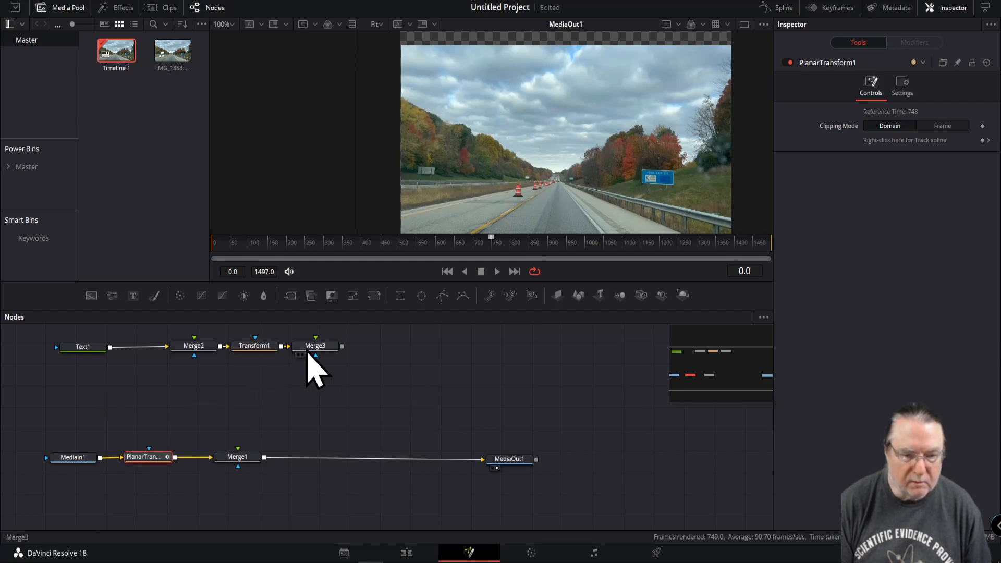
# Space out Merge3, Transform1 and Merge2 along the text branch and select the Text1 node.
pyautogui.moveTo(323, 349); pyautogui.dragTo(396, 349)
pyautogui.moveTo(262, 346); pyautogui.dragTo(306, 347)
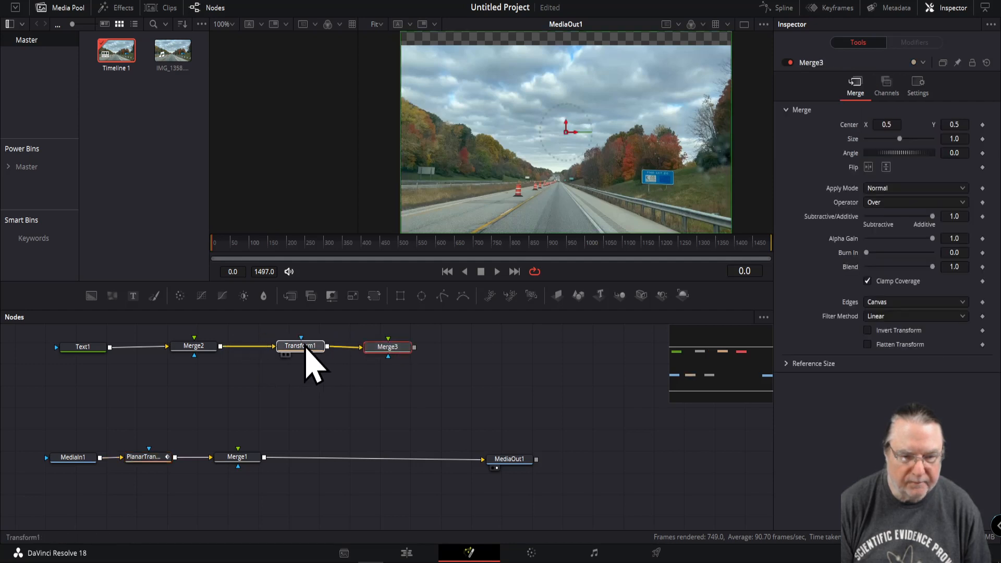
pyautogui.moveTo(200, 348)
pyautogui.mouseDown()
pyautogui.moveTo(225, 350)
pyautogui.moveTo(217, 355)
pyautogui.mouseUp()
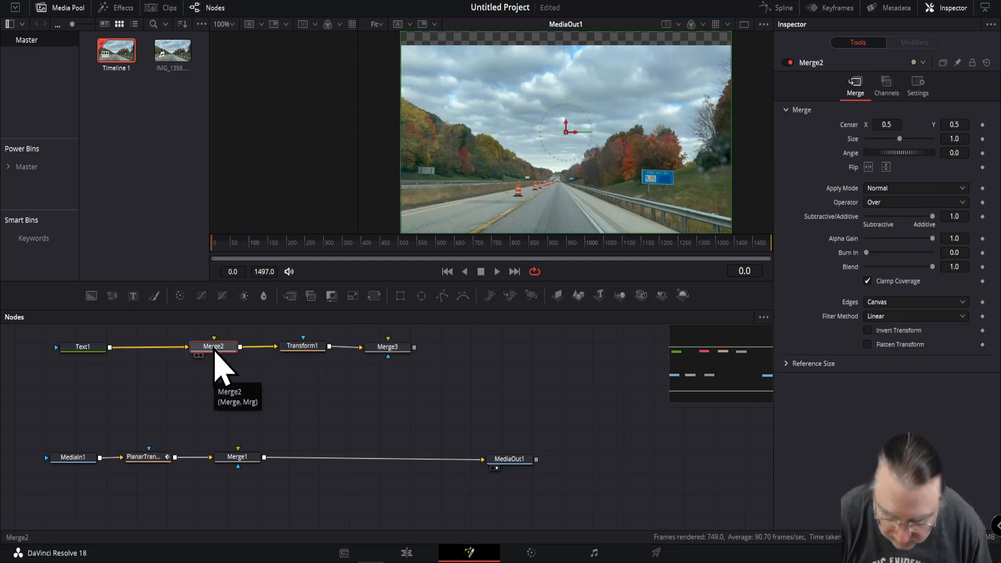
pyautogui.click(80, 349)
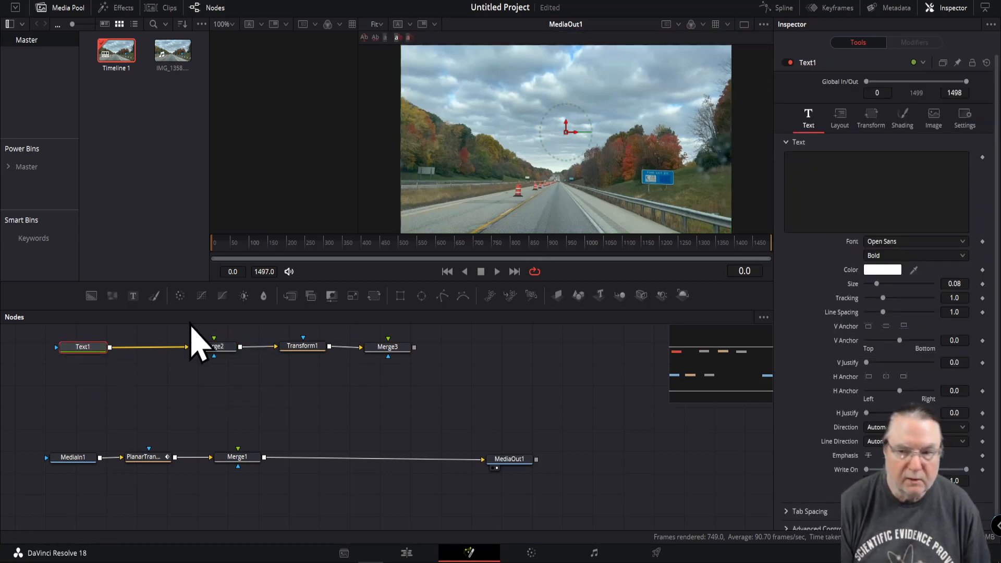
# Enter THIS IS TEXT as the Text1 node's text and show that node in the first viewer.
pyautogui.click(847, 180)
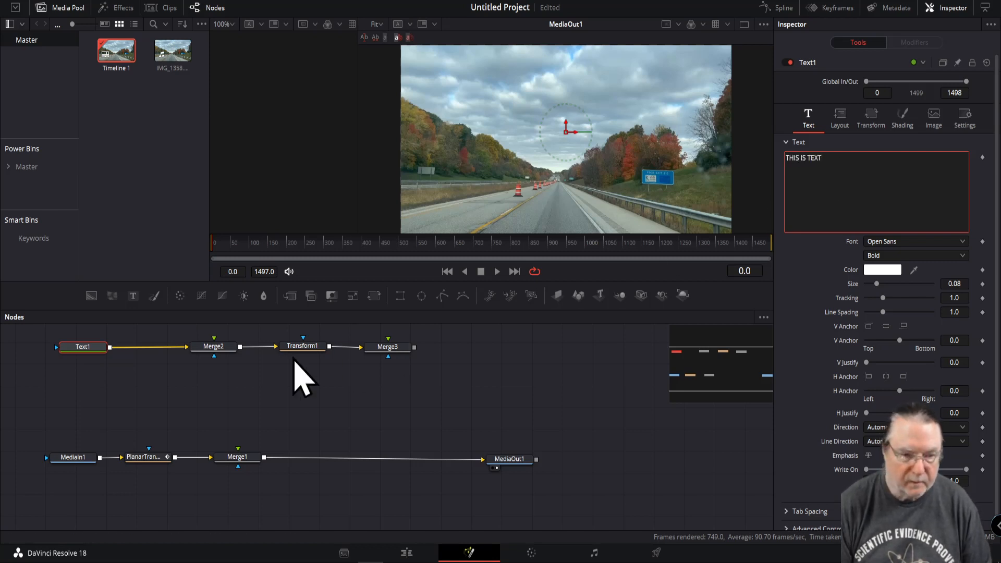
pyautogui.click(66, 360)
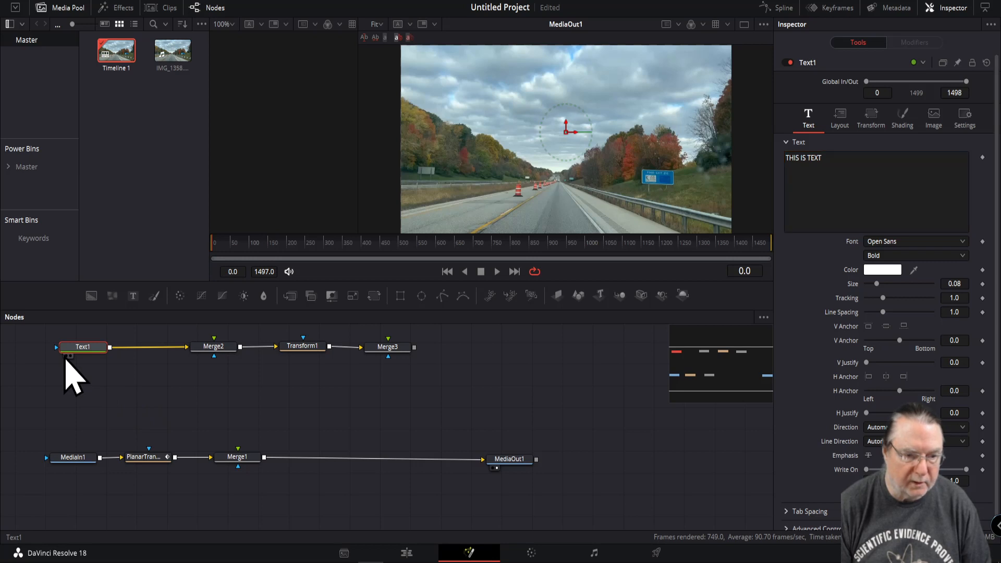
pyautogui.click(67, 356)
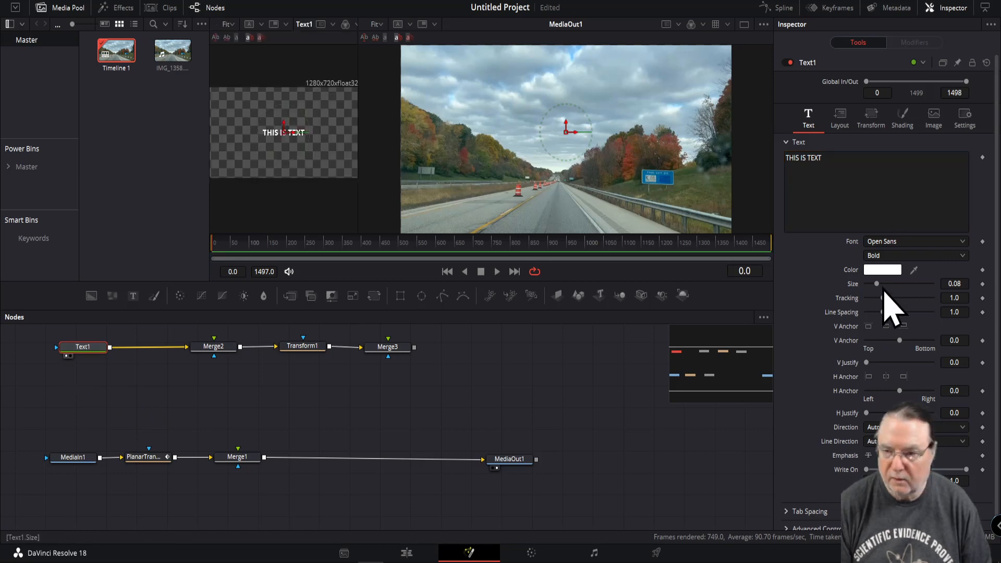
# Color the text bright green (#3eff13) and set its size to 0.2087.
pyautogui.click(883, 270)
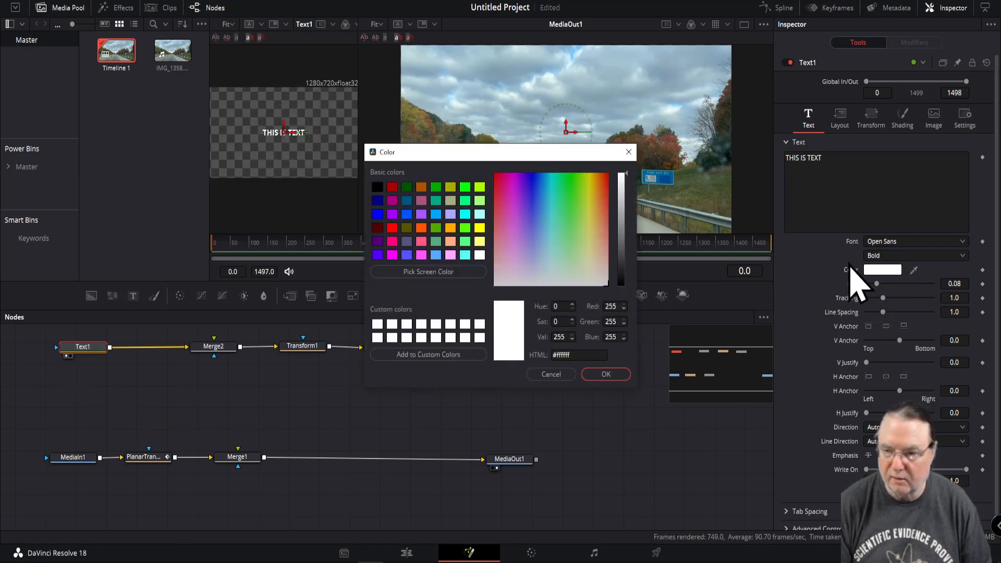
pyautogui.moveTo(546, 187); pyautogui.dragTo(574, 181)
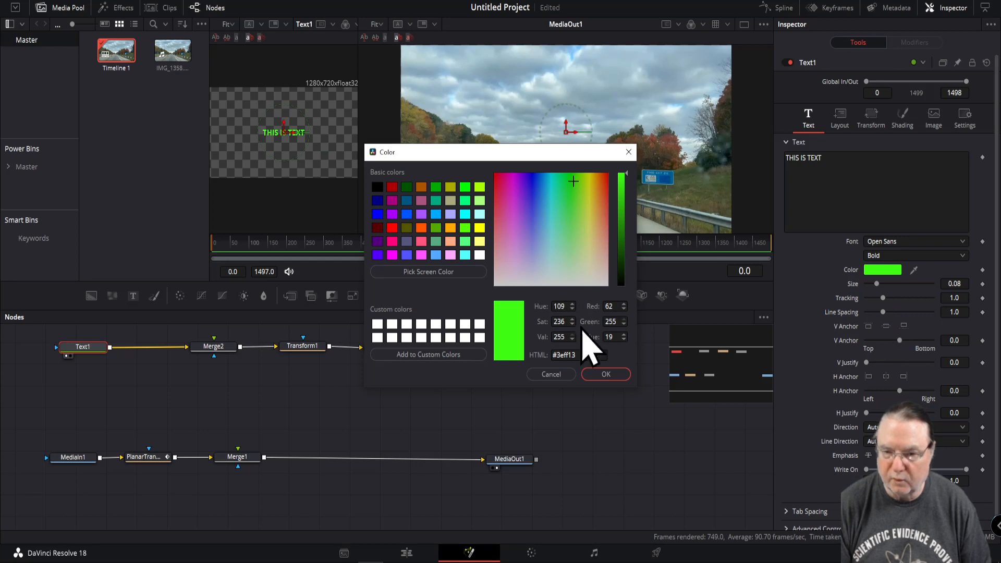
pyautogui.click(605, 374)
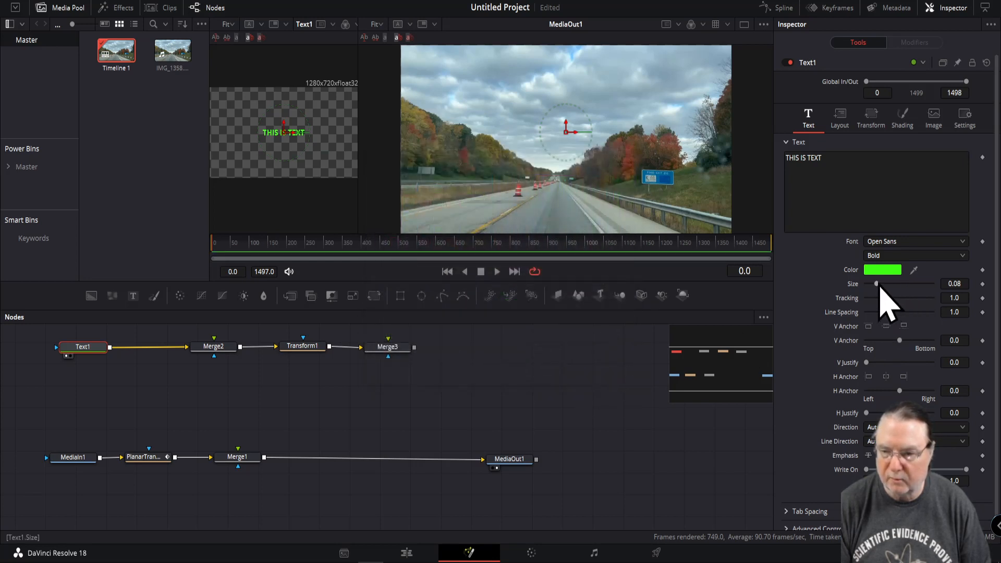
pyautogui.moveTo(877, 284); pyautogui.dragTo(891, 285)
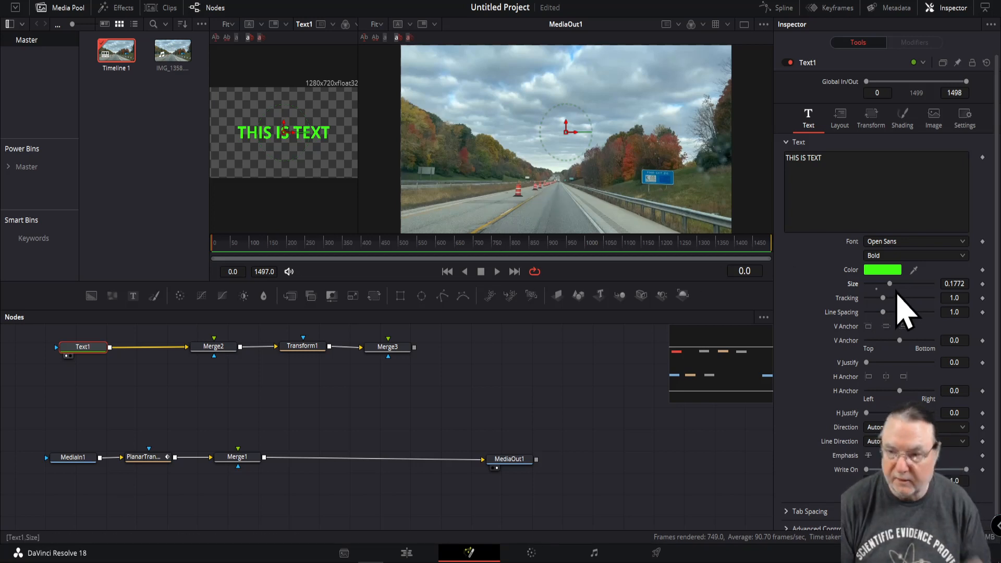
pyautogui.moveTo(890, 286); pyautogui.dragTo(896, 288)
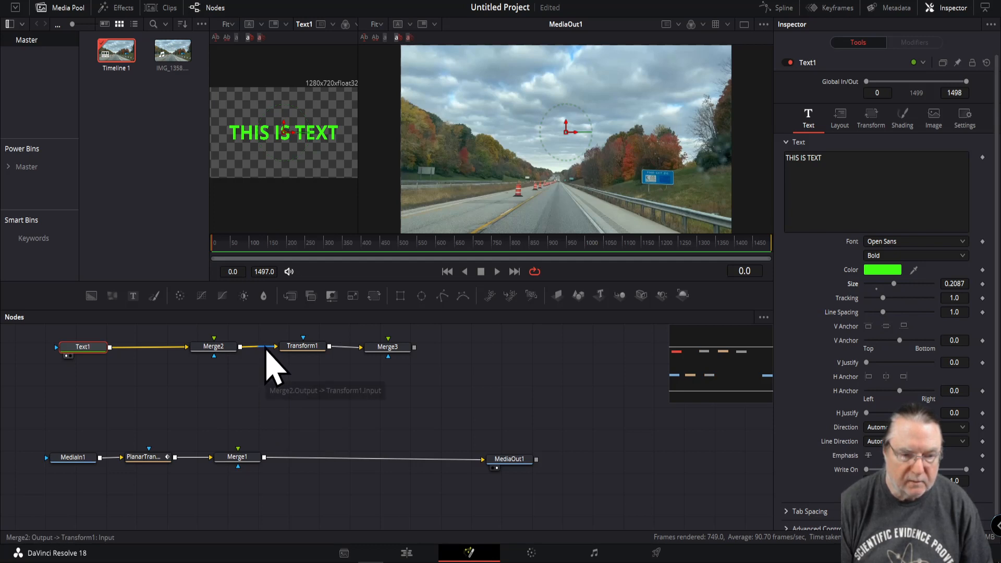
# Disconnect Merge2 from Transform1 and connect Merge2's output to the effect mask input of the planar transform node.
pyautogui.moveTo(267, 349); pyautogui.dragTo(266, 347)
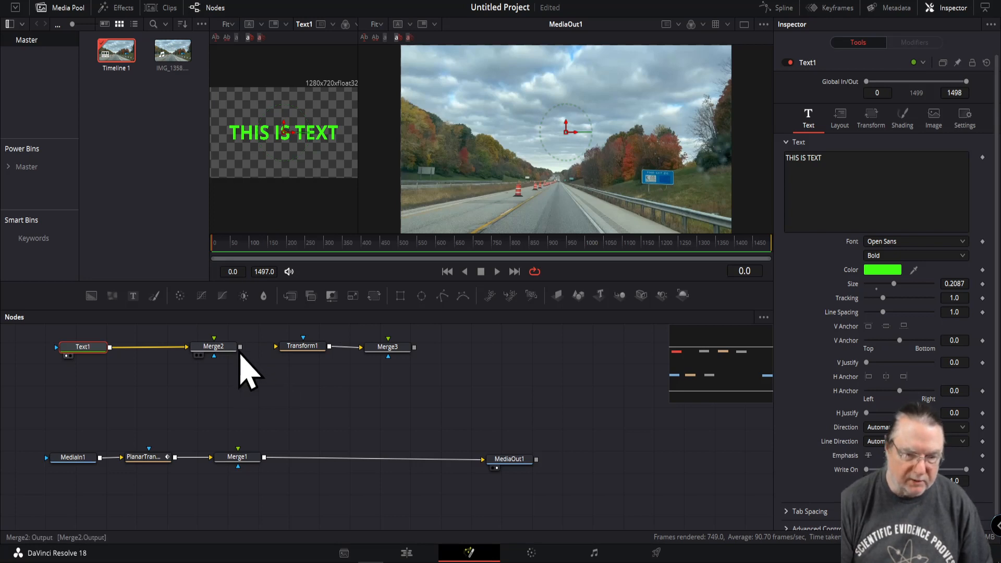
pyautogui.moveTo(240, 347); pyautogui.dragTo(150, 449)
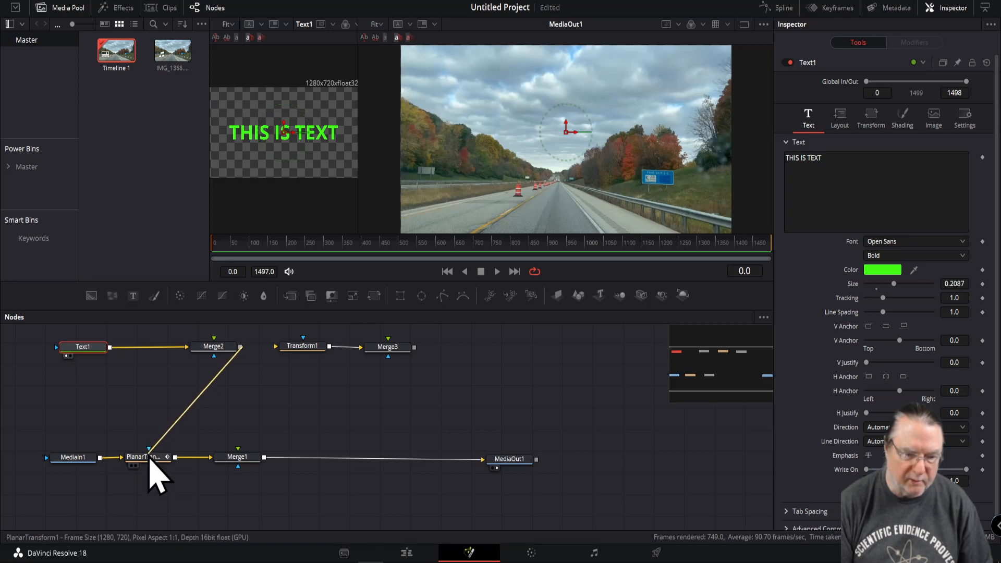
pyautogui.moveTo(152, 466); pyautogui.dragTo(153, 465)
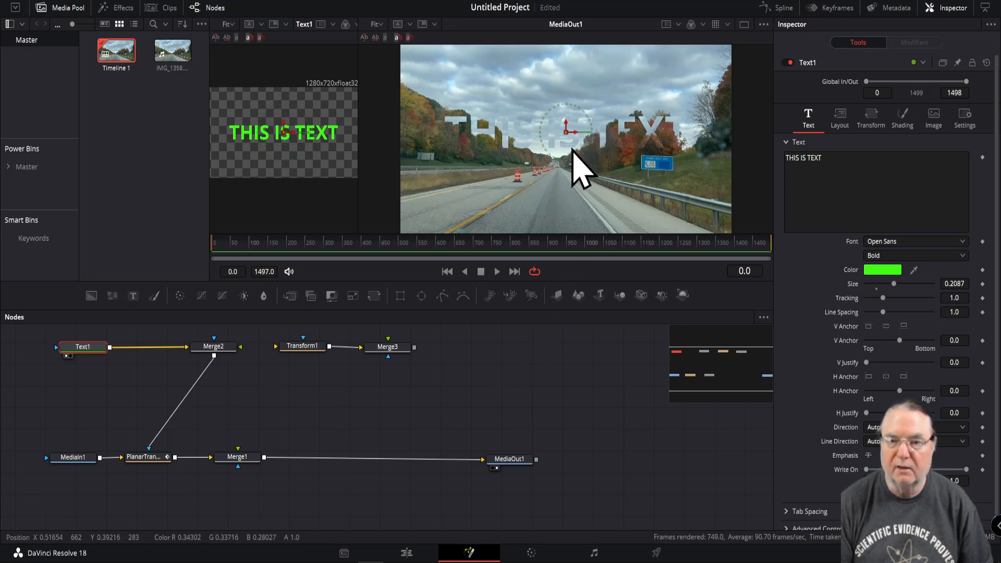
# Move the text down onto the road surface, and play part of the timeline on the Edit page to check it.
pyautogui.moveTo(567, 132); pyautogui.dragTo(562, 200)
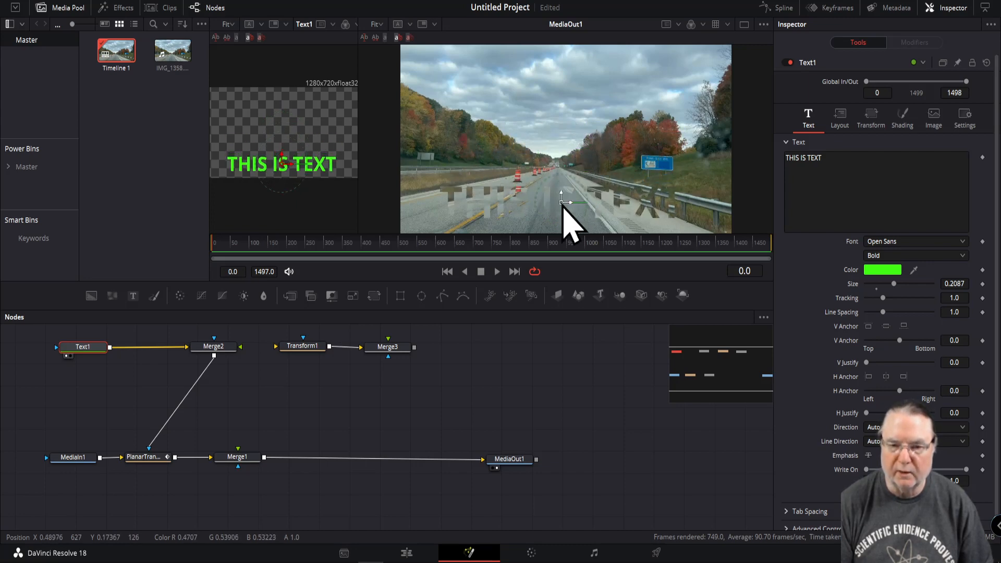
pyautogui.click(409, 554)
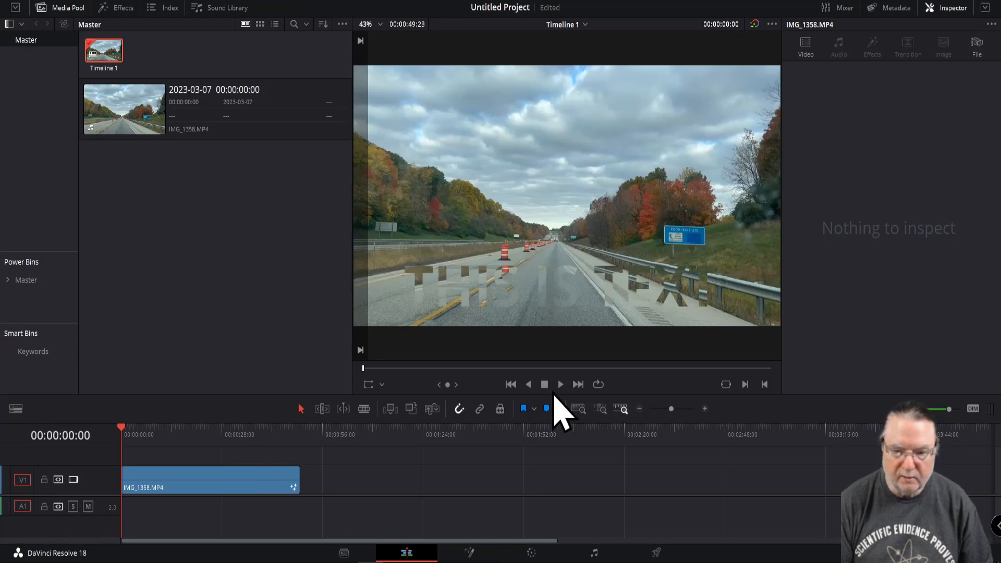
pyautogui.click(561, 385)
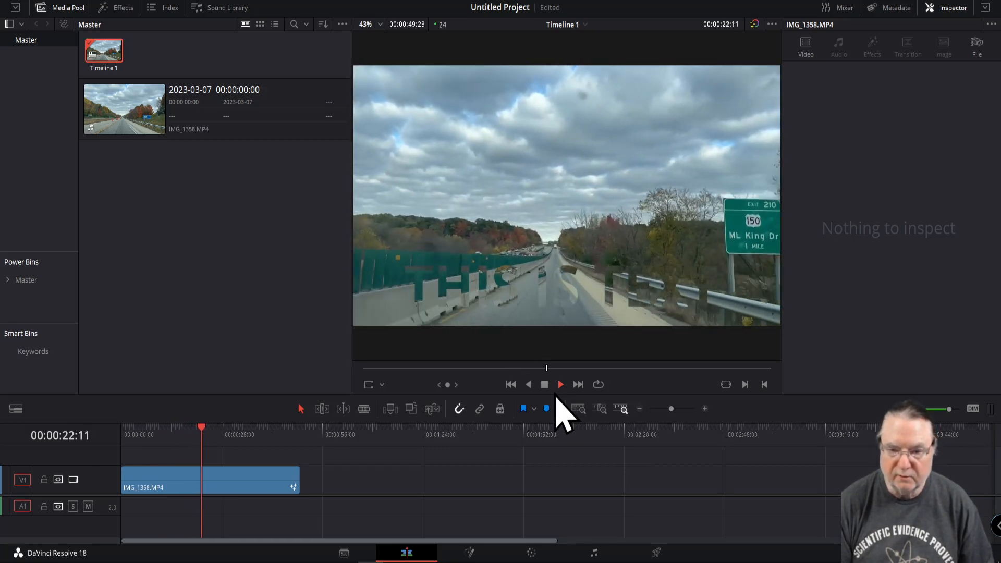
pyautogui.click(544, 385)
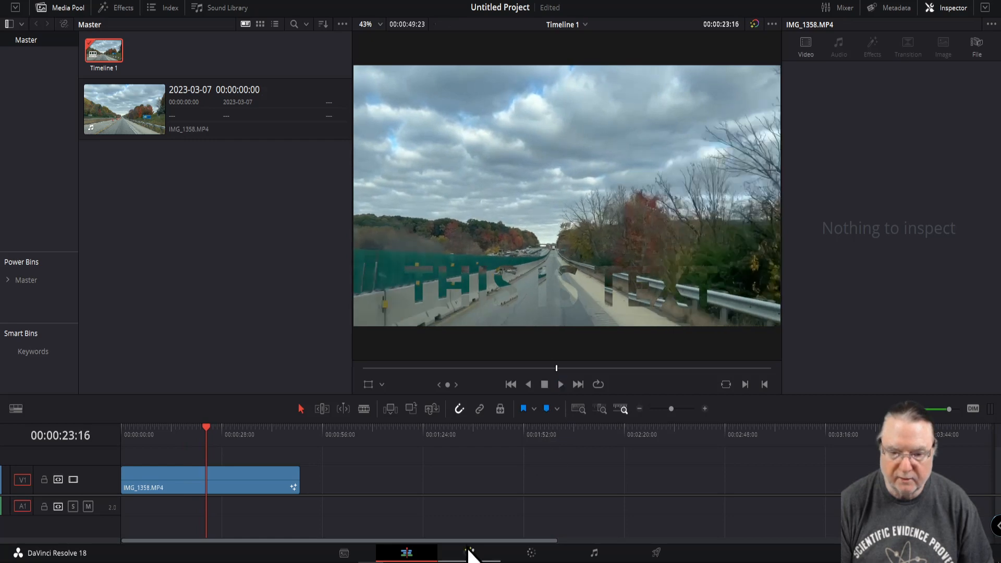
# Return to the Fusion composition and enlarge the Text1 text to size 0.2677.
pyautogui.click(469, 552)
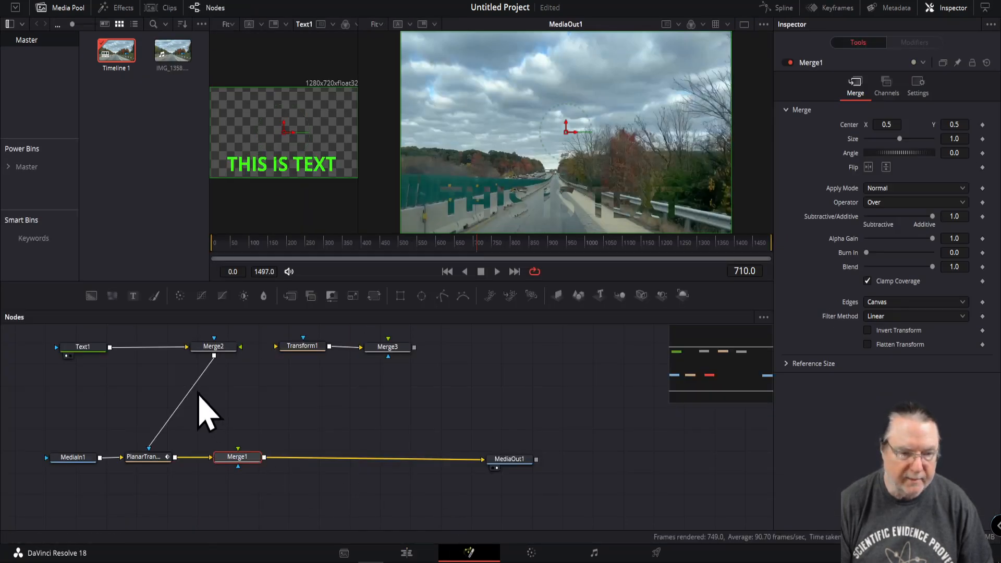
pyautogui.click(78, 347)
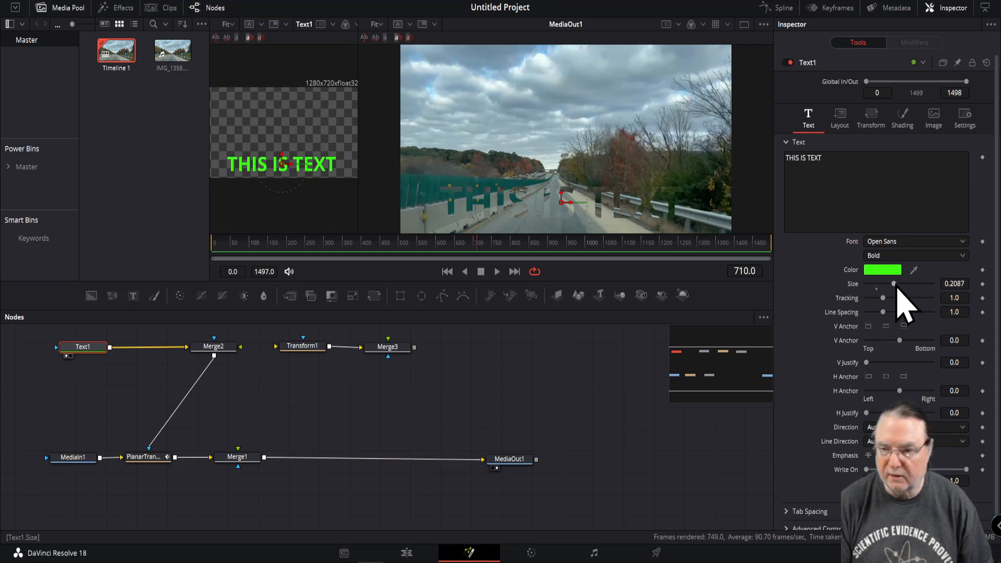
pyautogui.moveTo(897, 285); pyautogui.dragTo(912, 297)
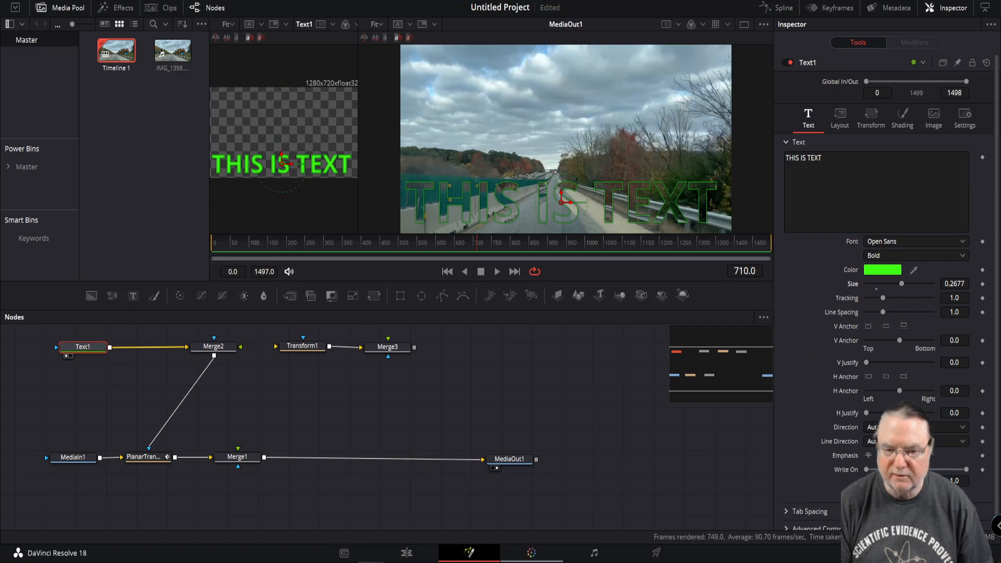
# Play the timeline from its first frame on the Edit page to review the enlarged text.
pyautogui.click(405, 552)
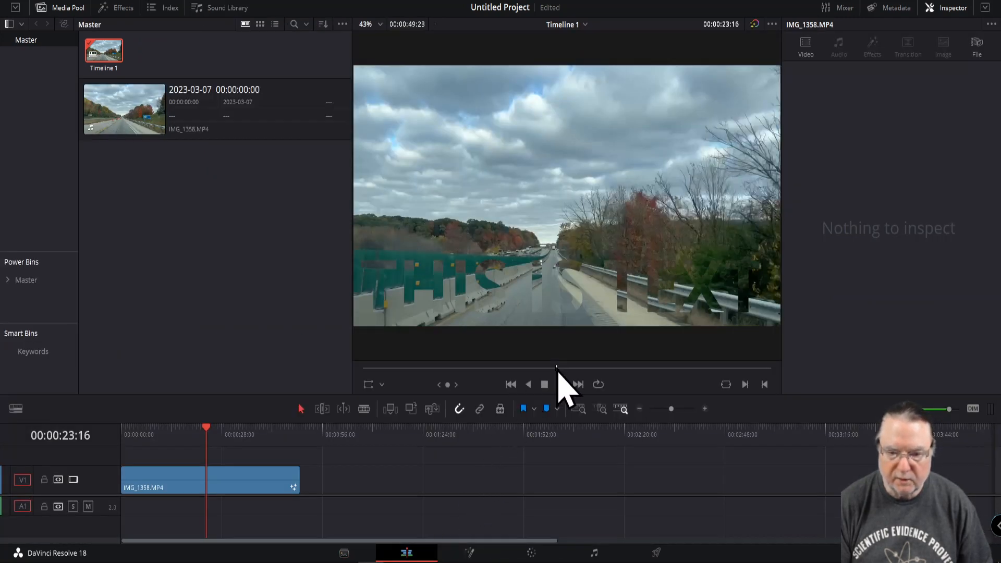
pyautogui.click(382, 369)
pyautogui.moveTo(382, 368); pyautogui.dragTo(359, 372)
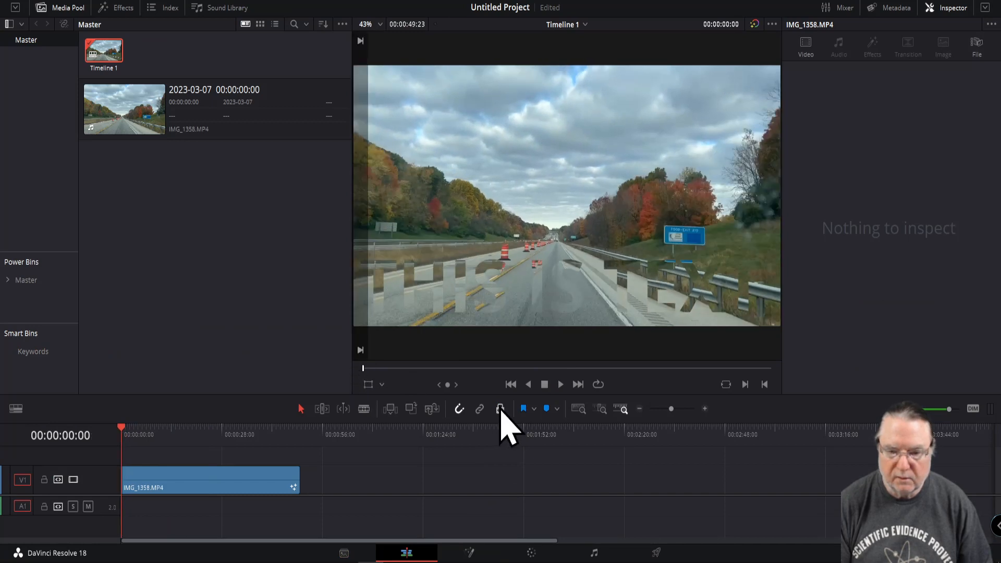
pyautogui.click(560, 389)
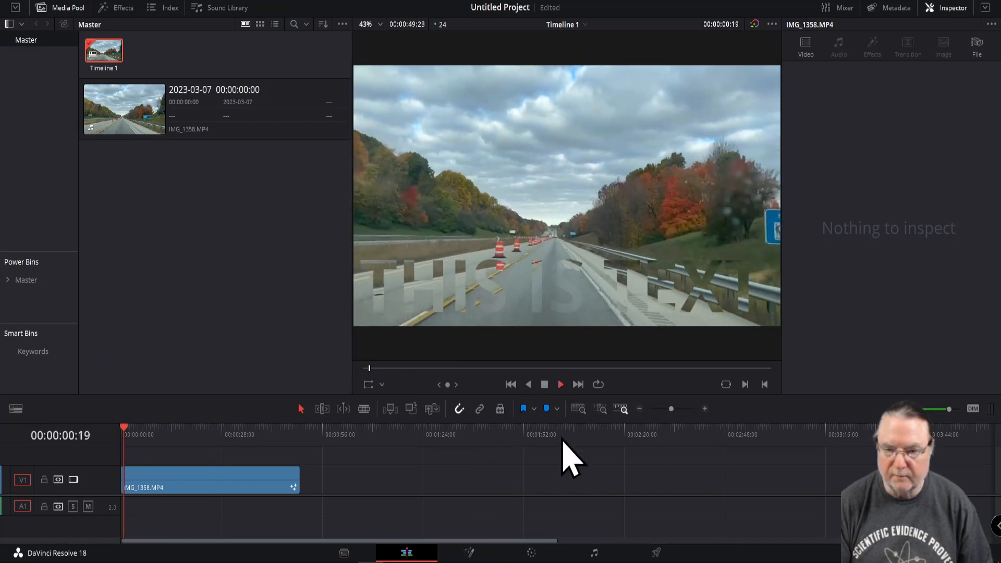